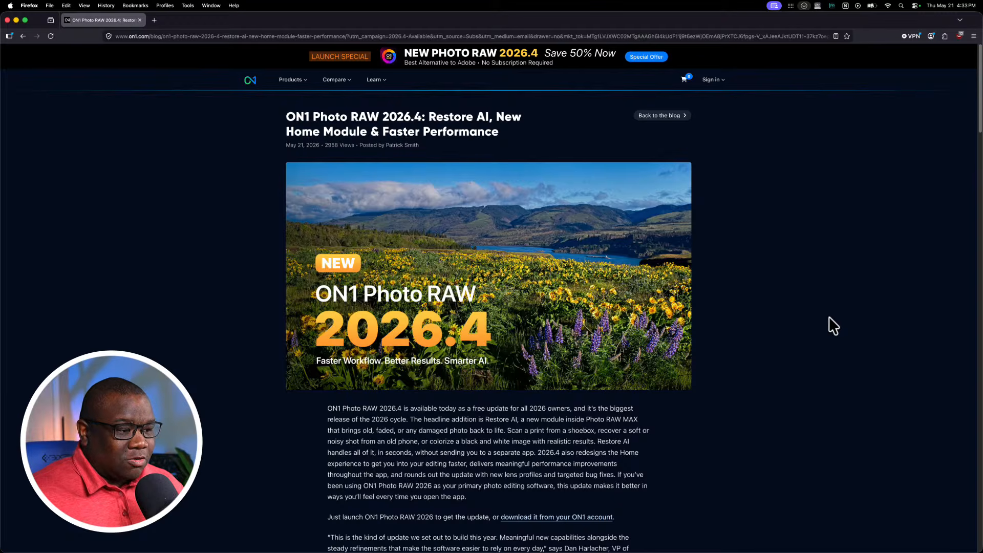
Read through the ON1 Photo RAW 2026.4 blog post down to the Restore AI section
scroll(828, 315, down, 3)
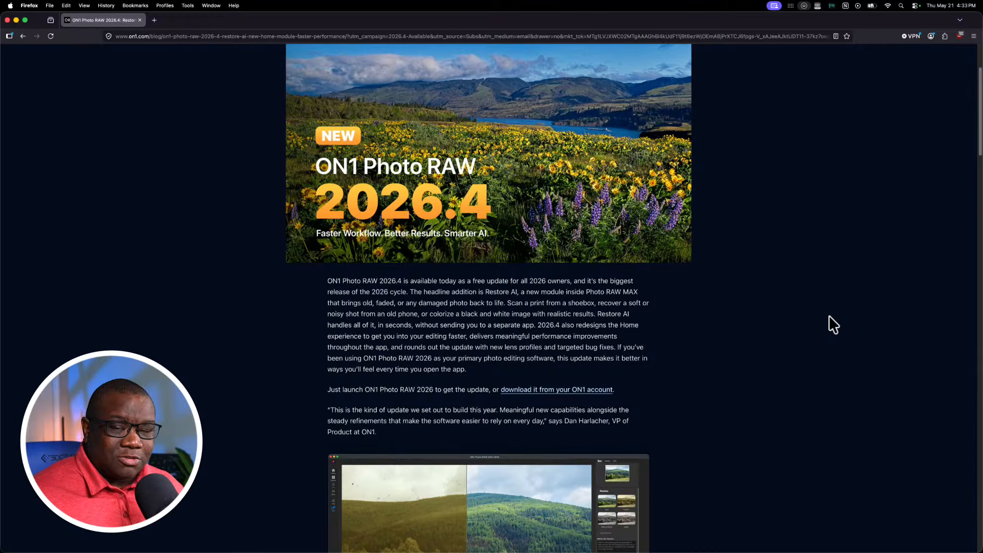
scroll(828, 316, down, 2)
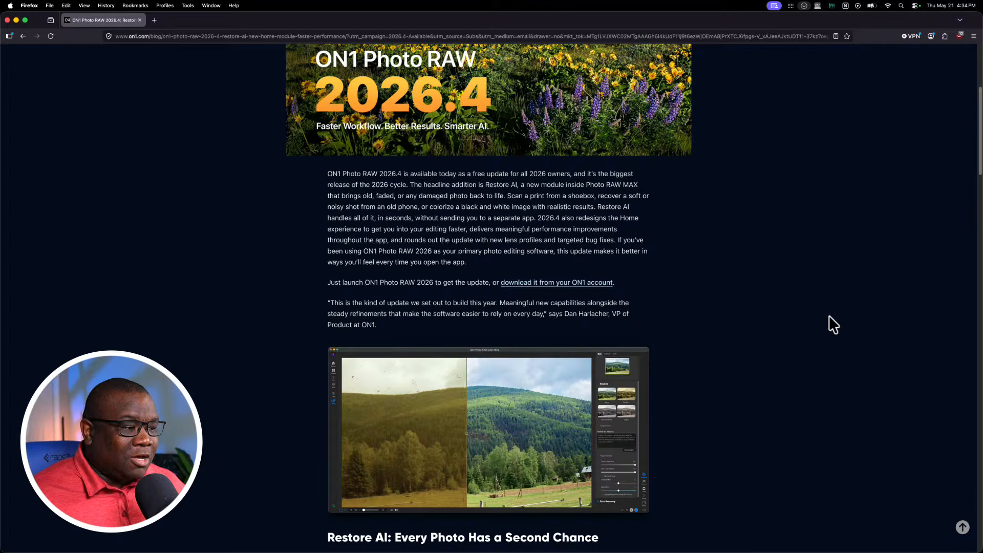
scroll(639, 244, down, 1)
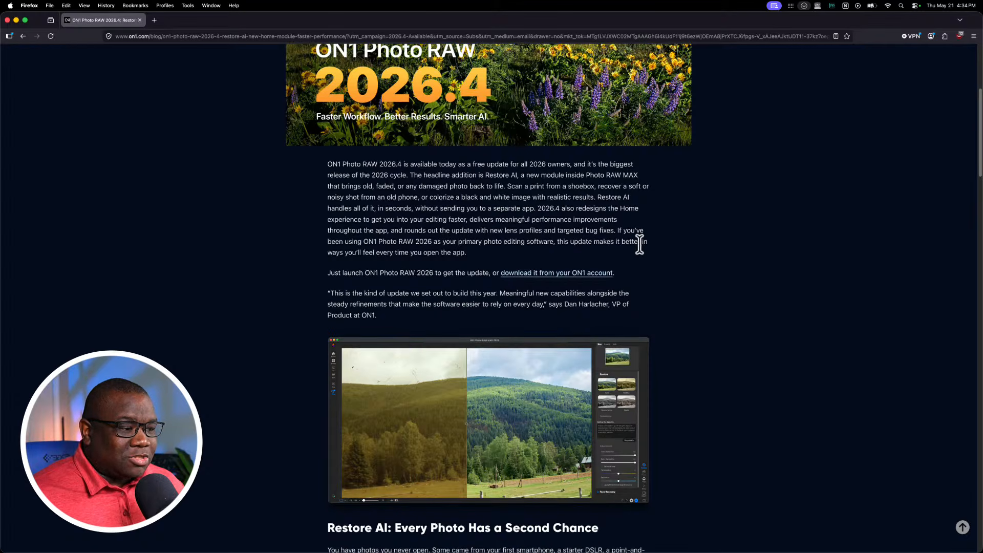
scroll(640, 244, down, 2)
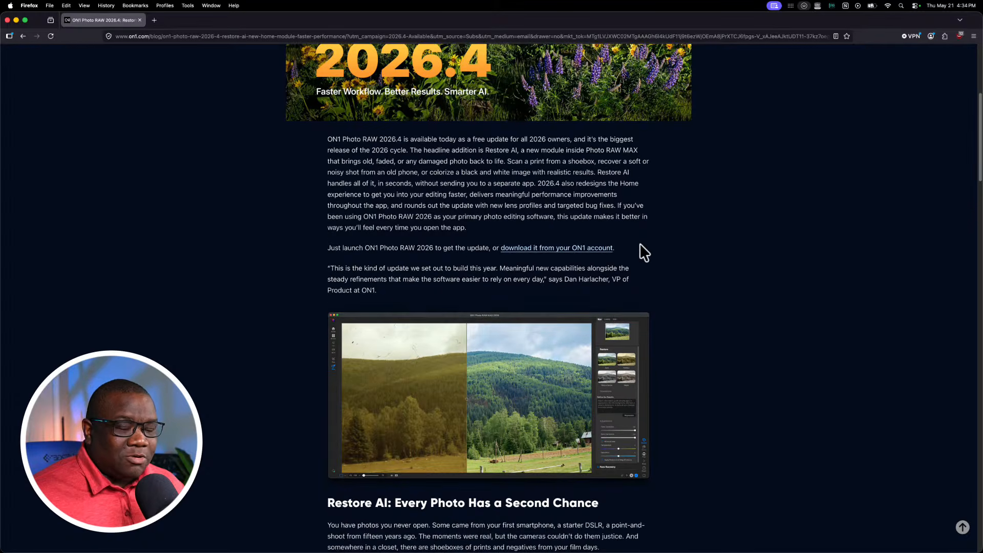
scroll(640, 244, down, 2)
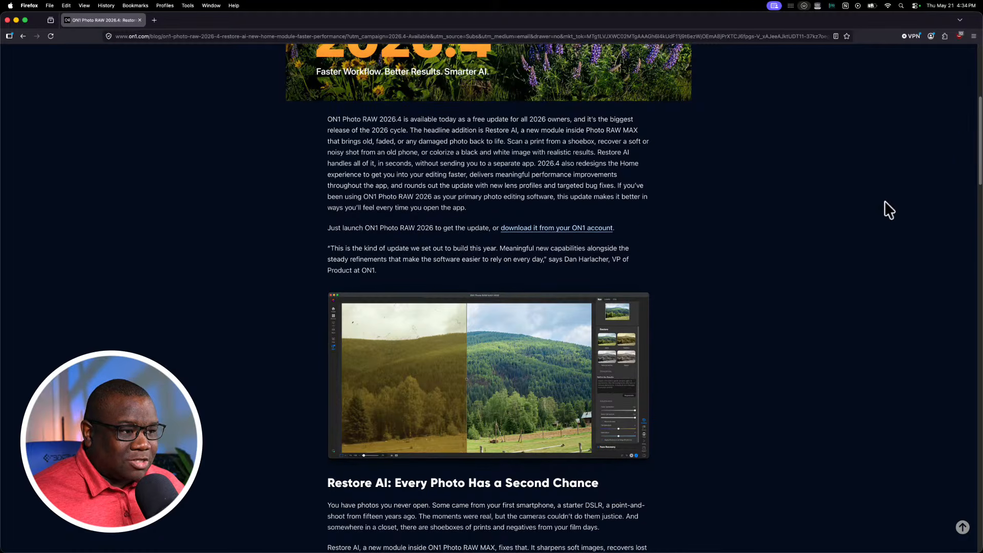
drag(979, 119, 976, 195)
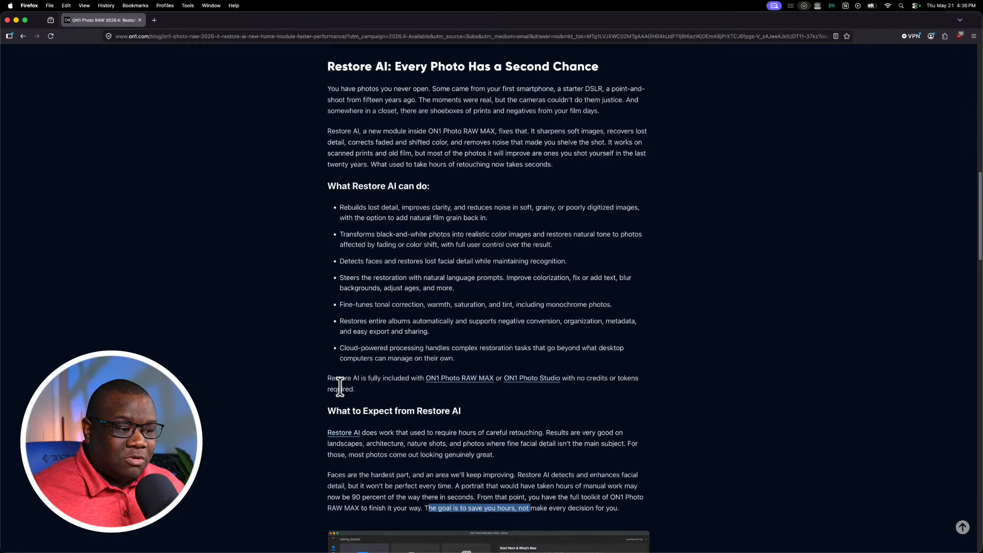
Highlight the sentence saying Restore AI is included with ON1 Photo RAW MAX or ON1 Photo Studio without credits or tokens
drag(325, 378, 496, 381)
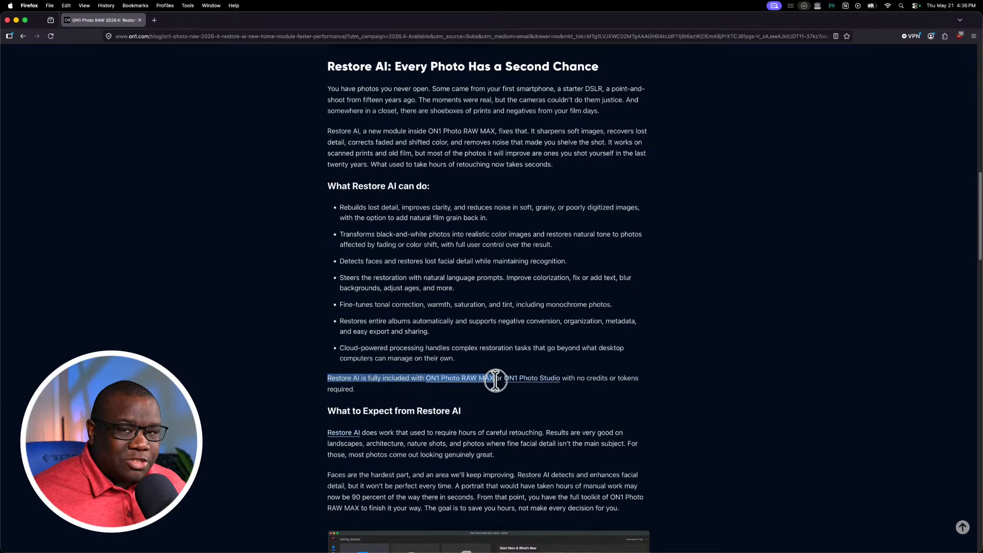
drag(495, 379, 563, 381)
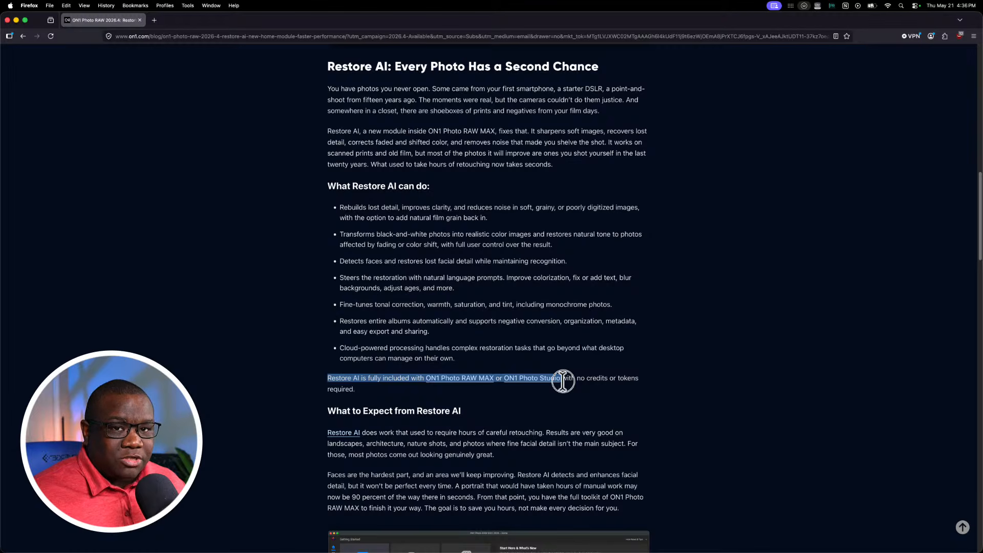
drag(563, 381, 369, 396)
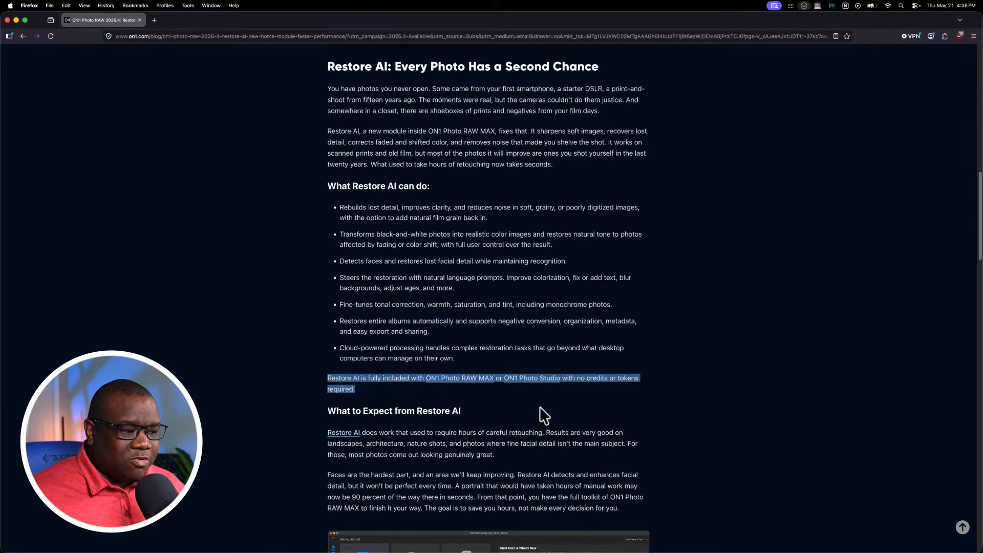
click(418, 380)
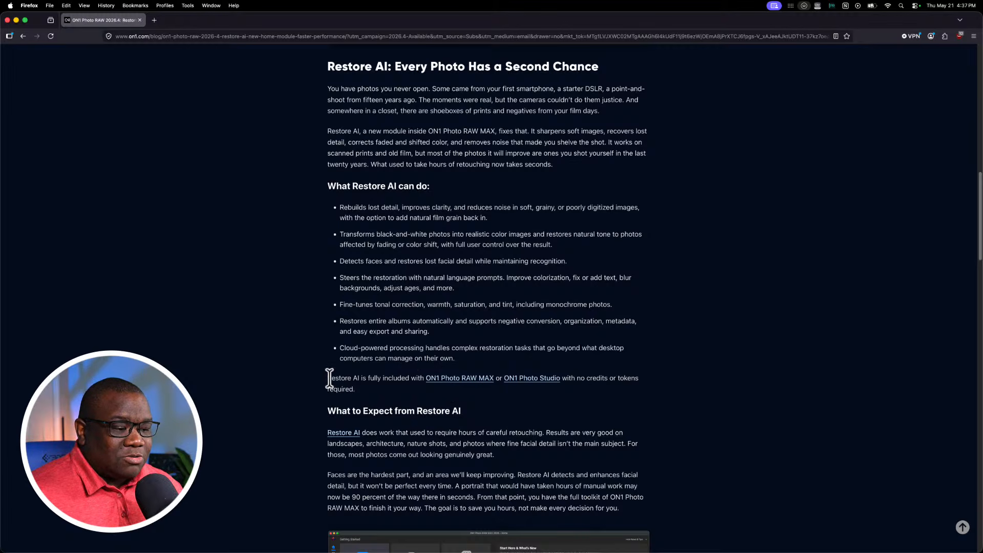
drag(330, 377, 357, 392)
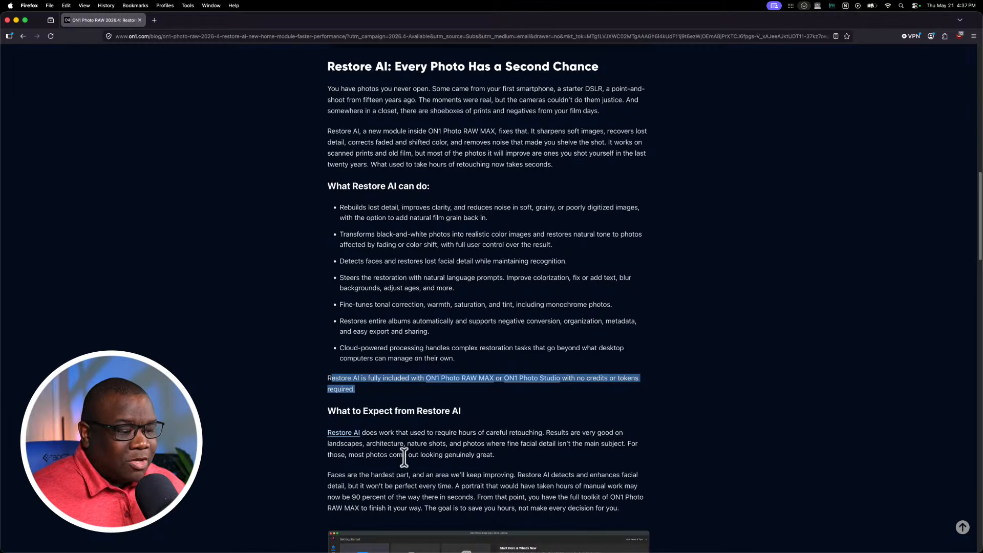
Switch to ON1 Photo RAW MAX, open DSC05557.ARW from the album and inspect the damaged print at 100%
key(super+Tab)
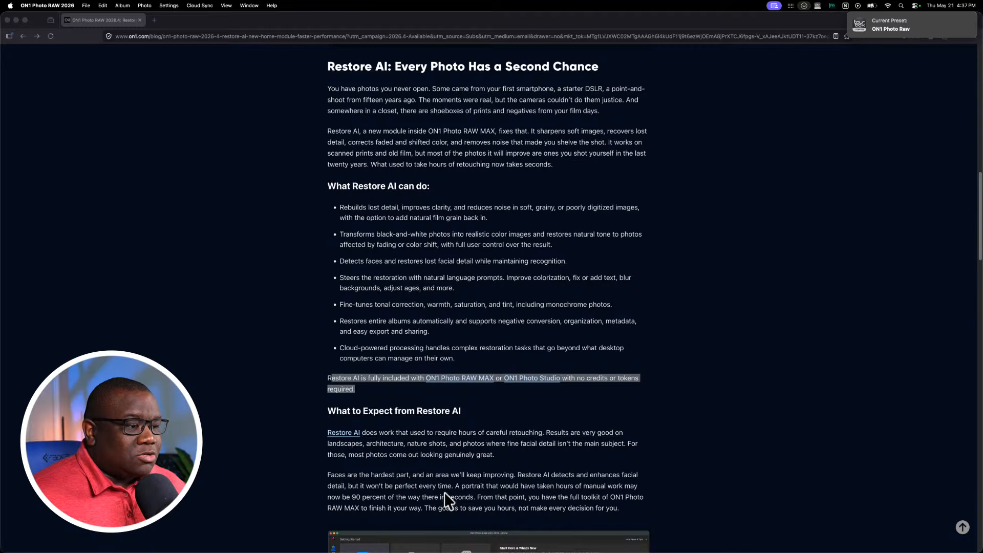
click(724, 540)
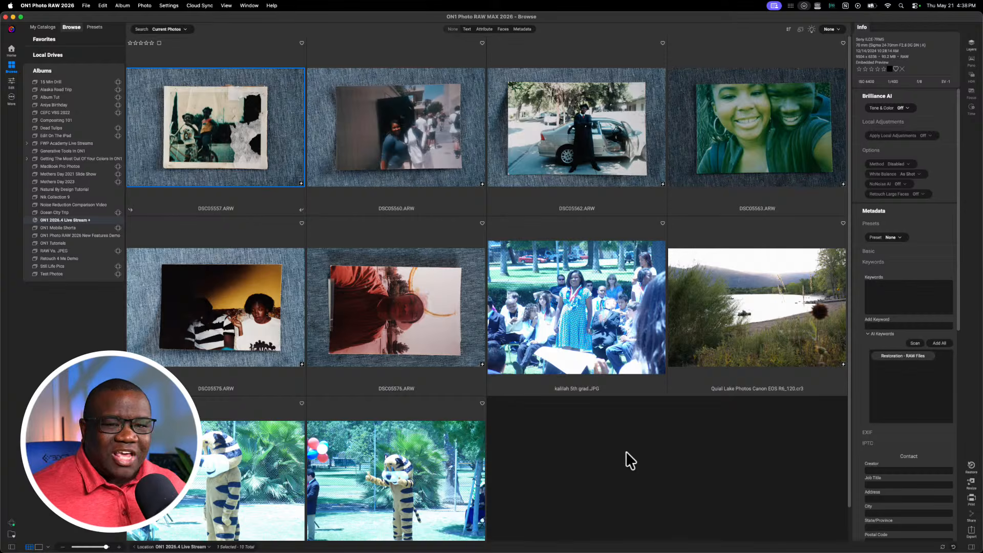
double_click(214, 132)
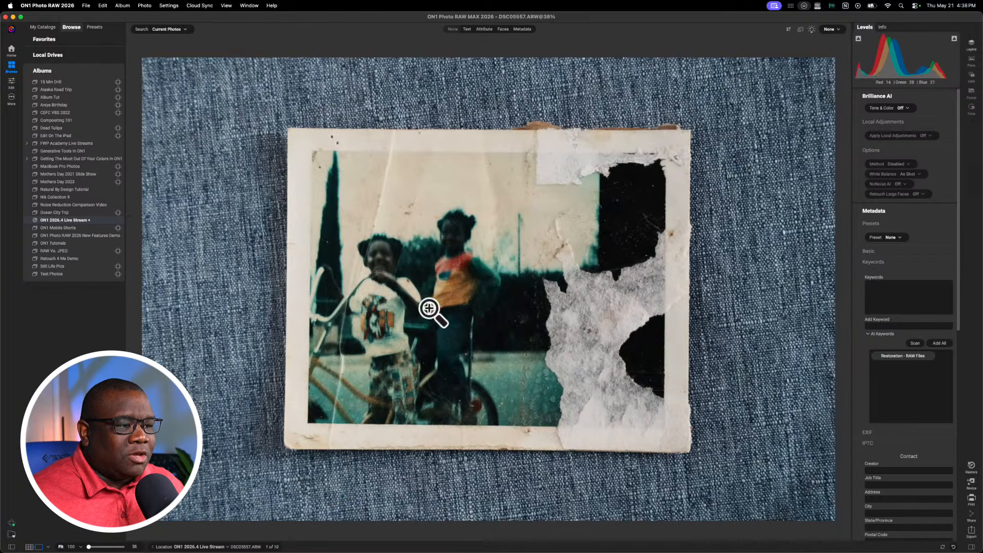
click(549, 181)
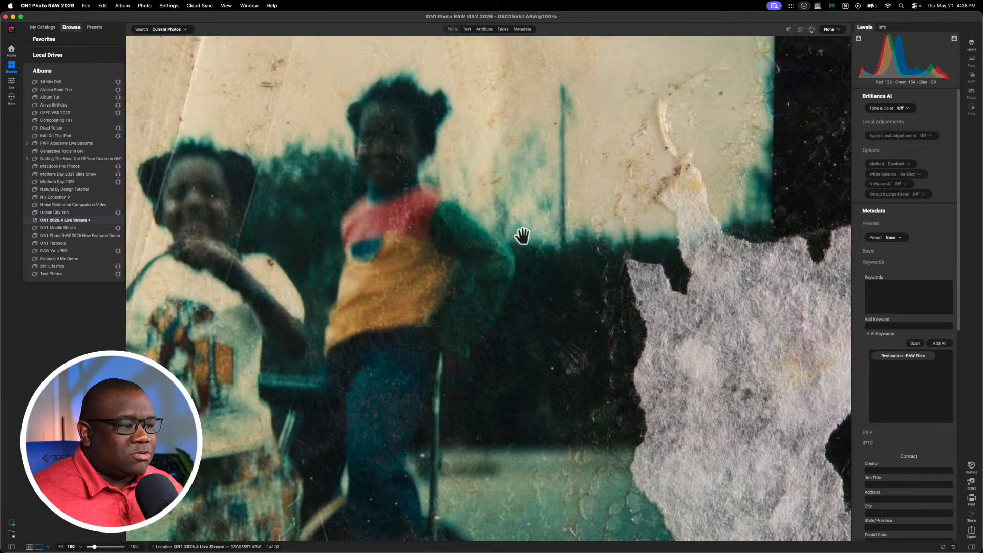
click(521, 235)
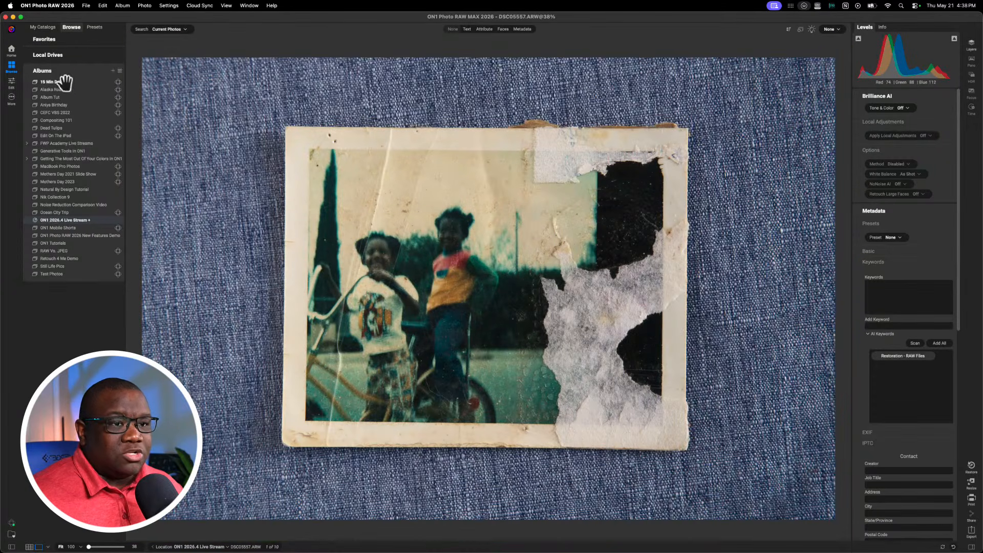
Crop the photo with a Freeform aspect to the picture area inside the print's white border, and save the edit
click(11, 84)
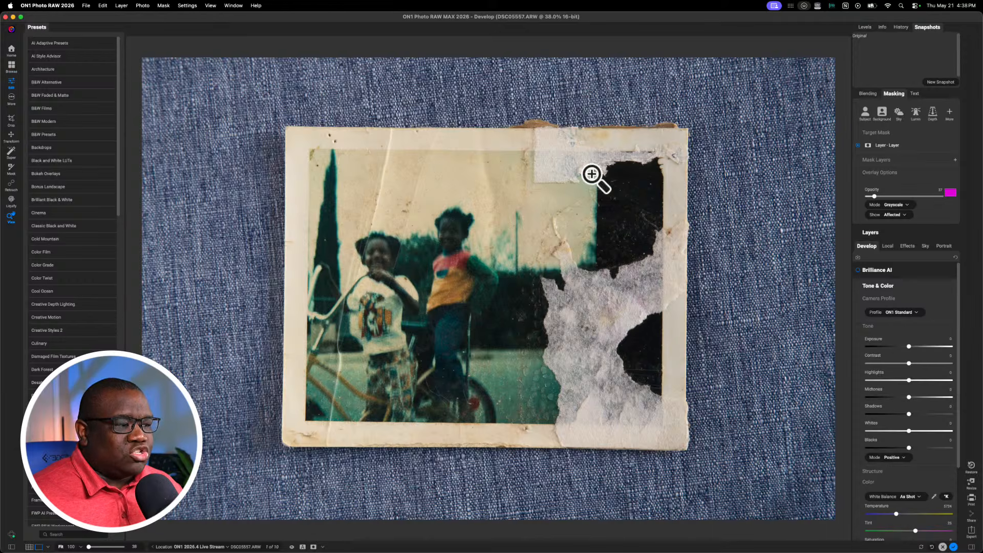
key(c)
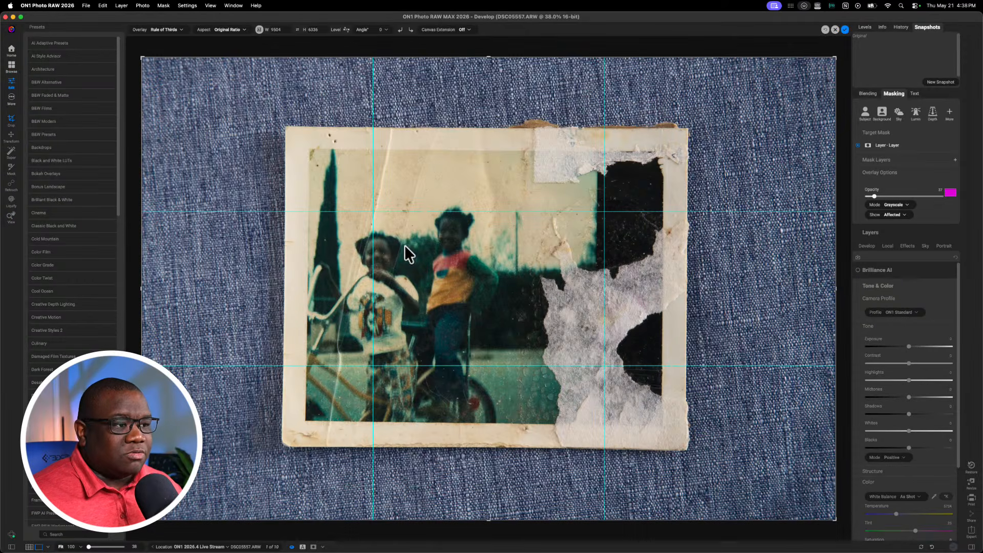
click(223, 29)
click(226, 42)
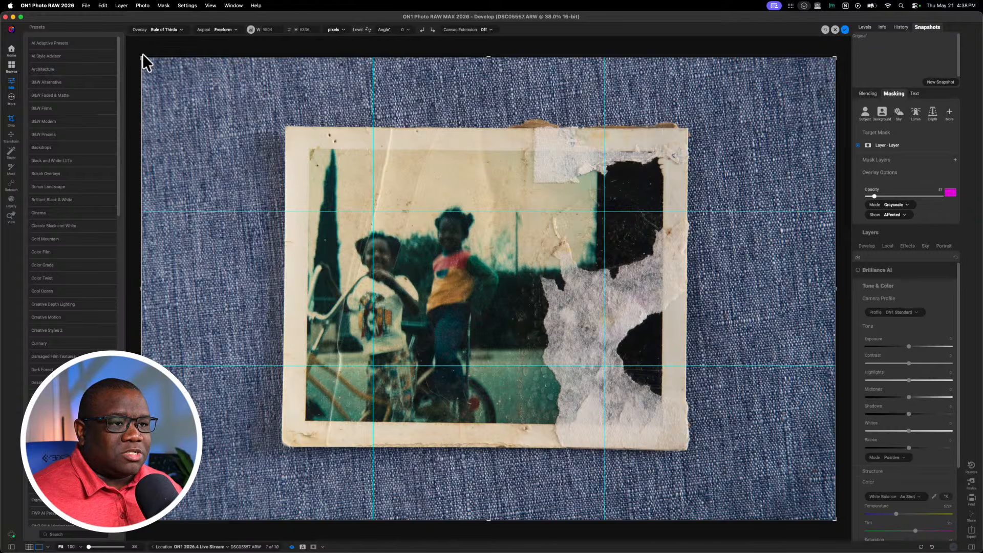
drag(143, 58, 246, 133)
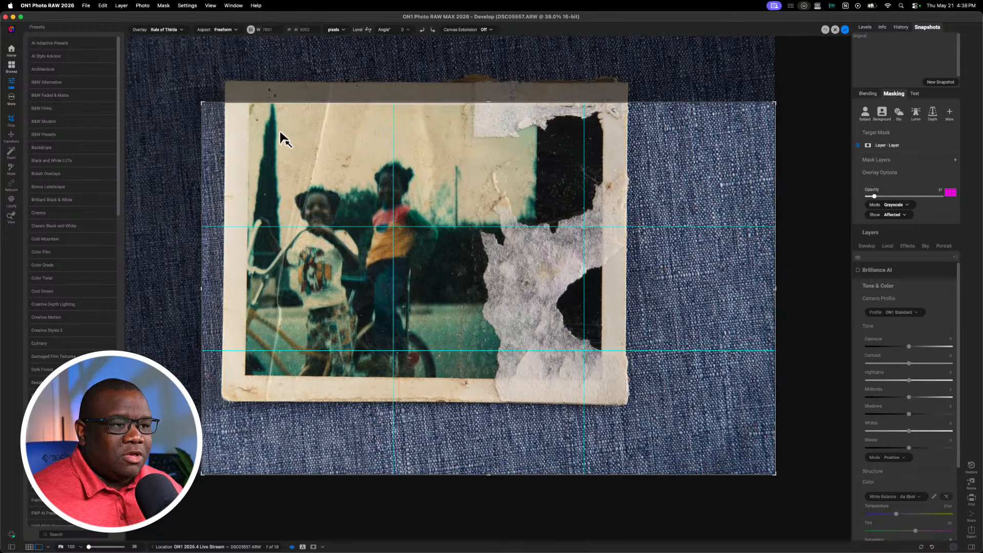
drag(204, 105, 253, 134)
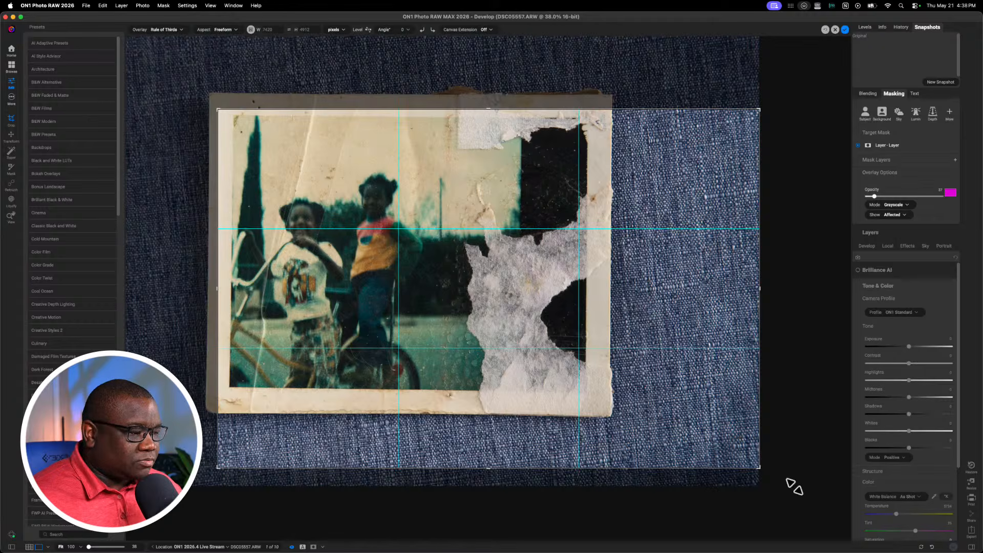
drag(761, 468, 675, 432)
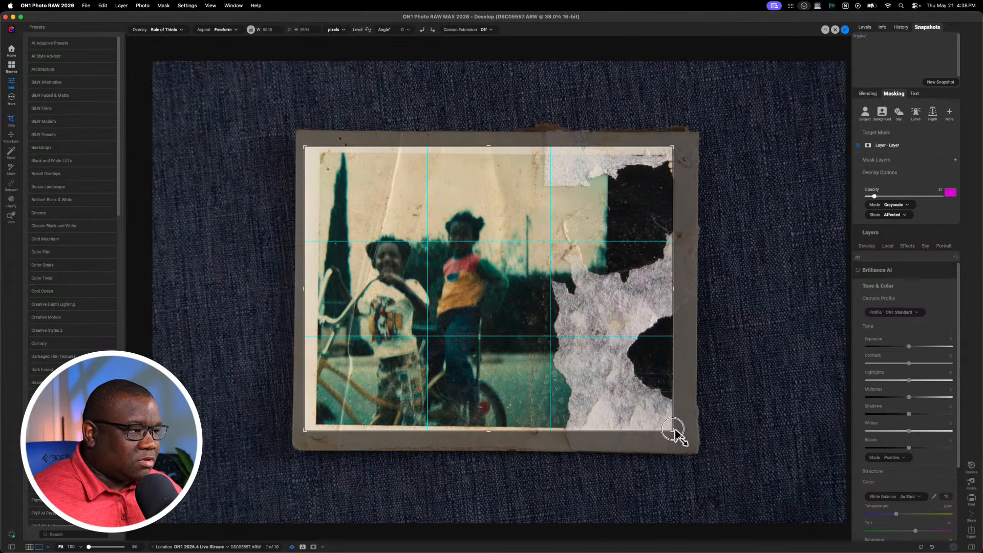
drag(309, 439, 310, 429)
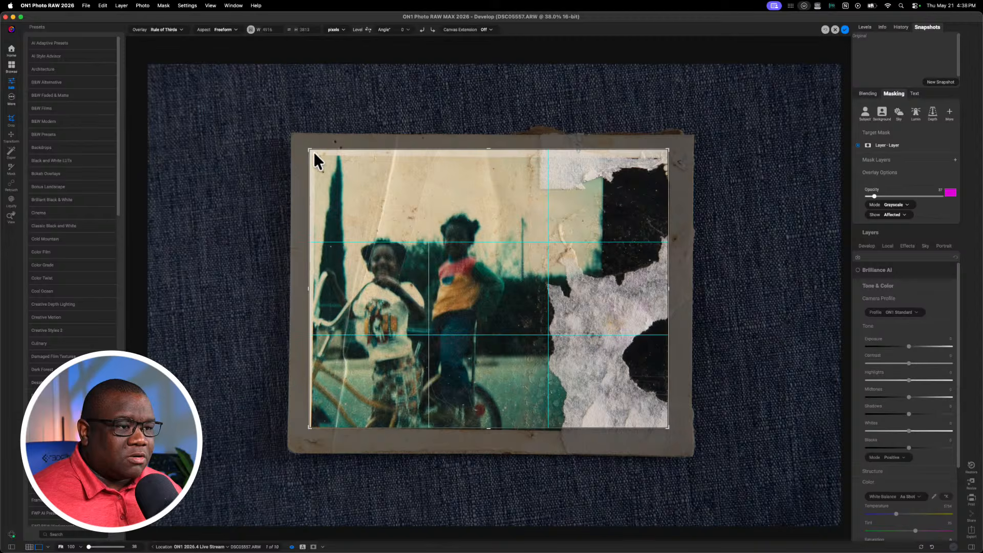
drag(311, 149, 316, 157)
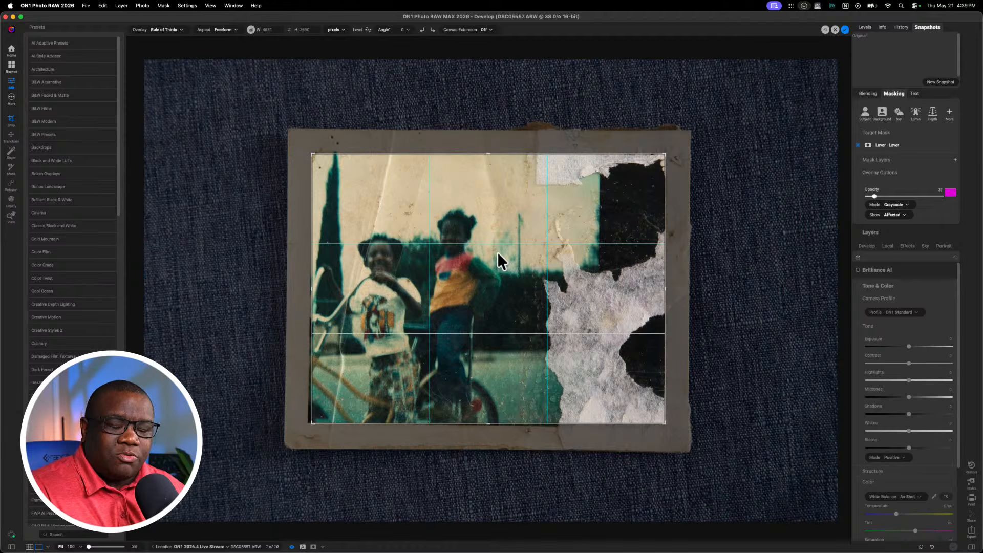
click(845, 29)
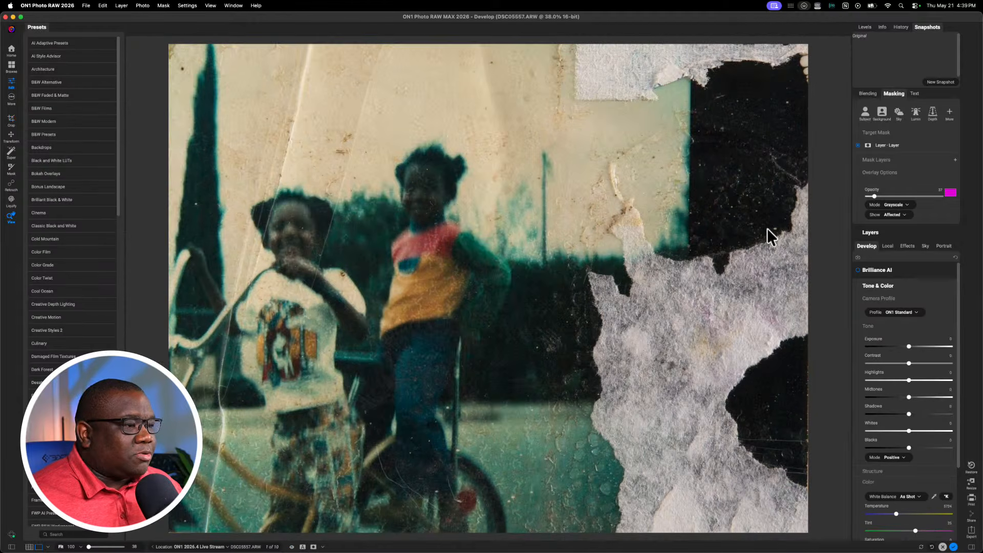
click(953, 546)
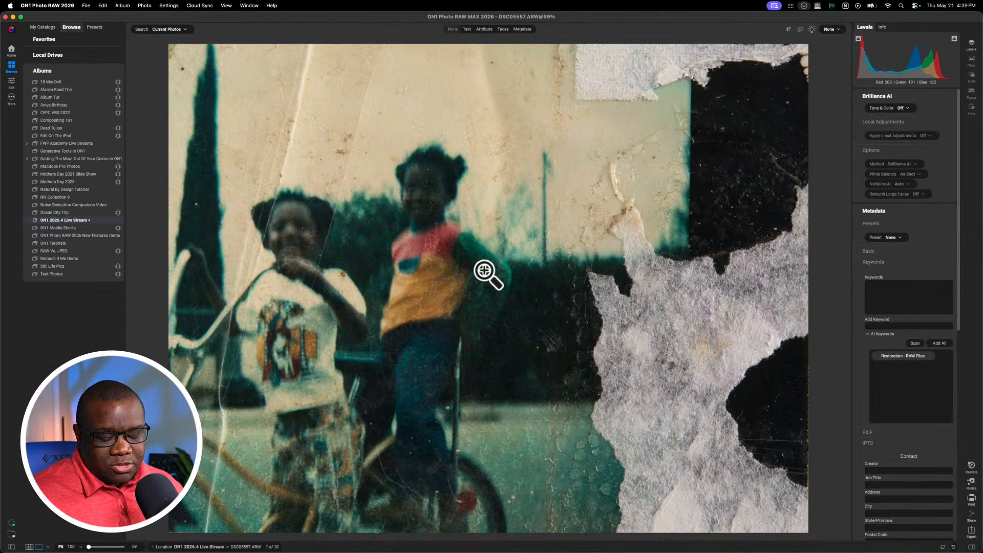
Return to the album's thumbnail grid and open the cropped DSC05557.ARW in Restore AI
key(g)
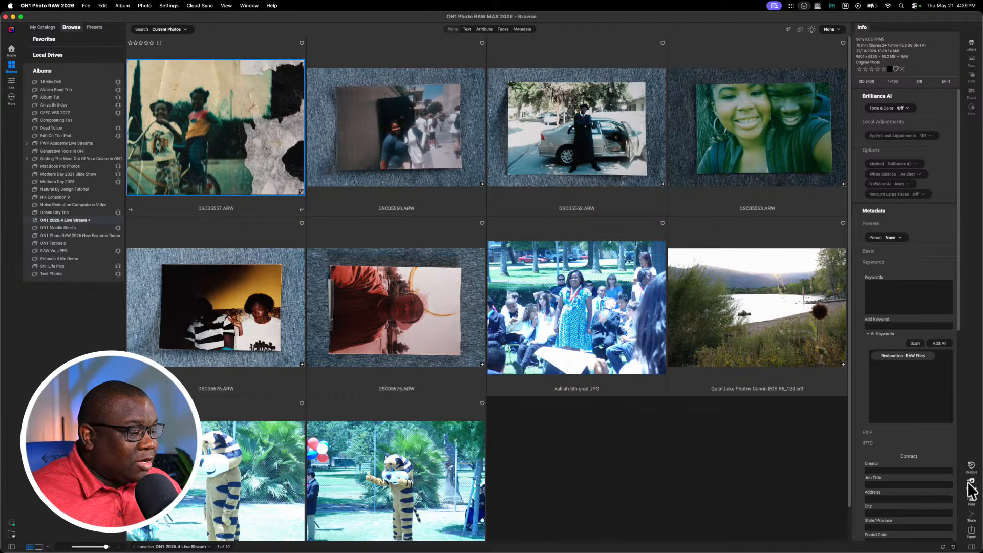
mouse_move(972, 470)
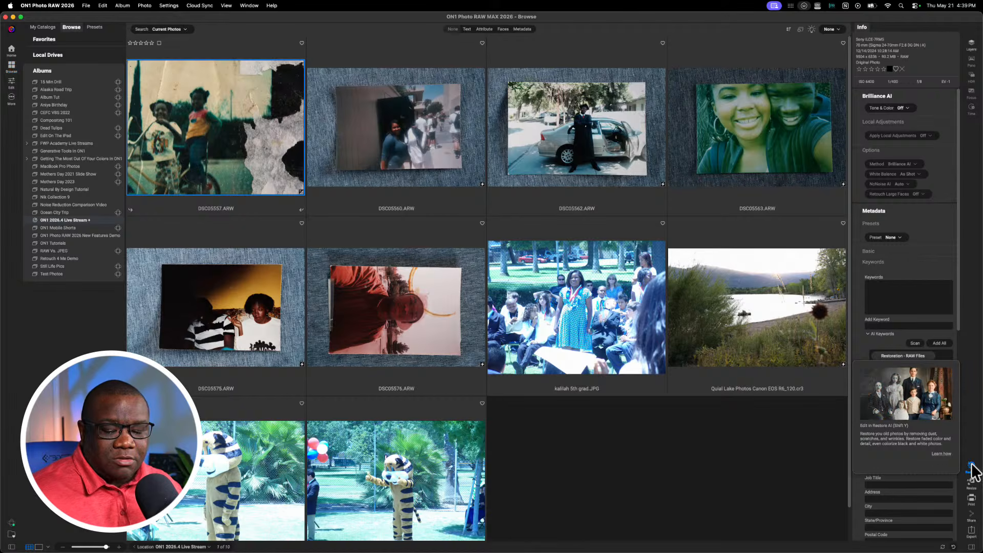
click(970, 467)
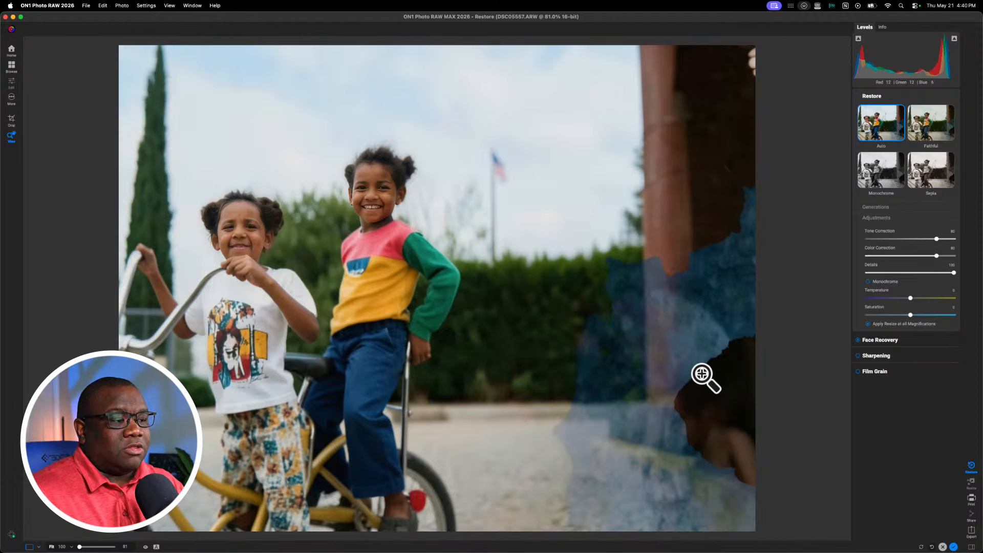
Compare the Auto restoration with the original damaged photo by toggling the preview off and on
key(super+p)
key(super+p)
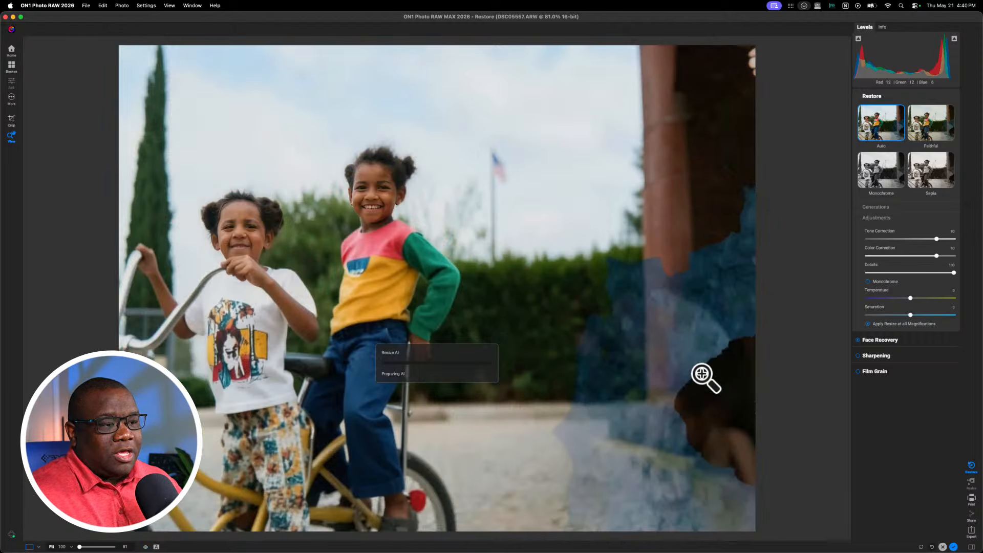
key(super+p)
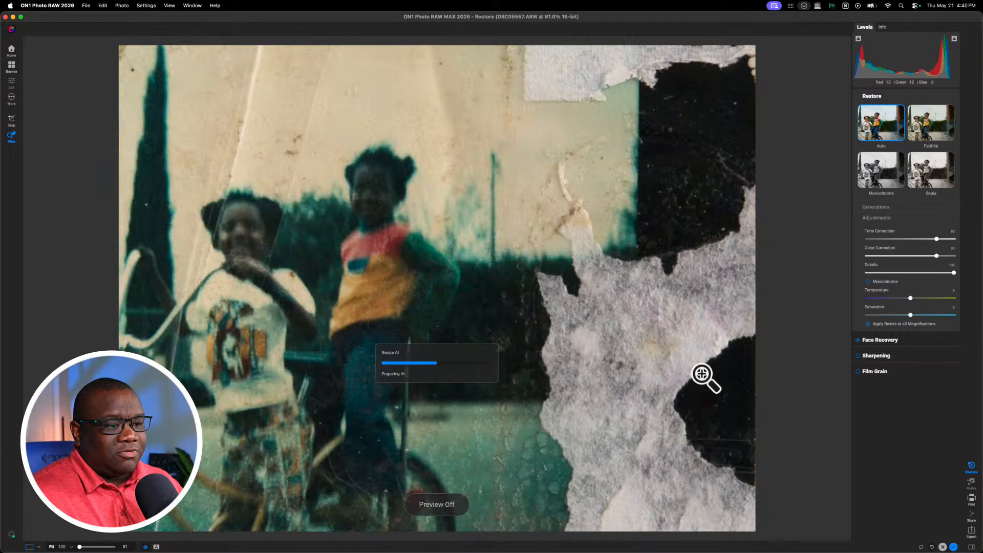
key(super+p)
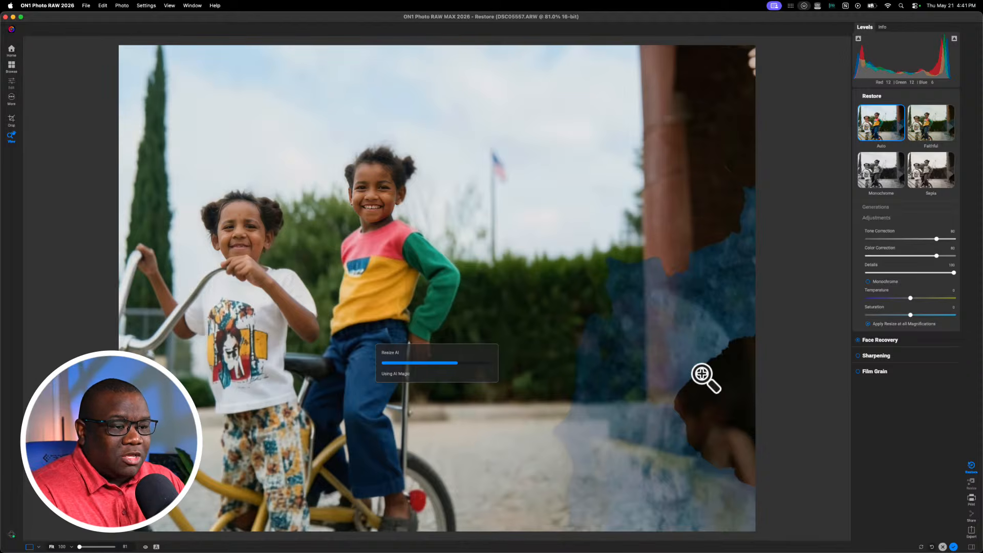
key(p)
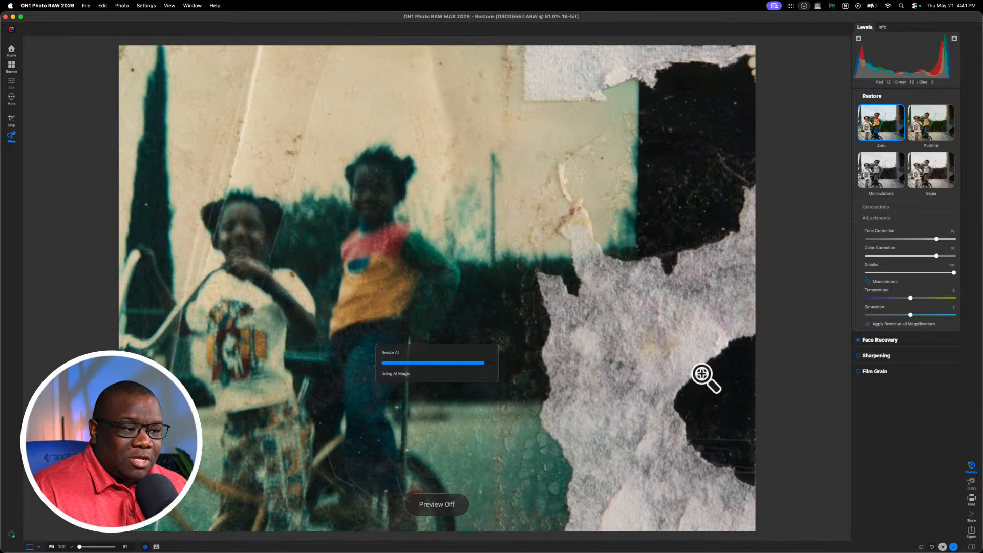
key(backslash)
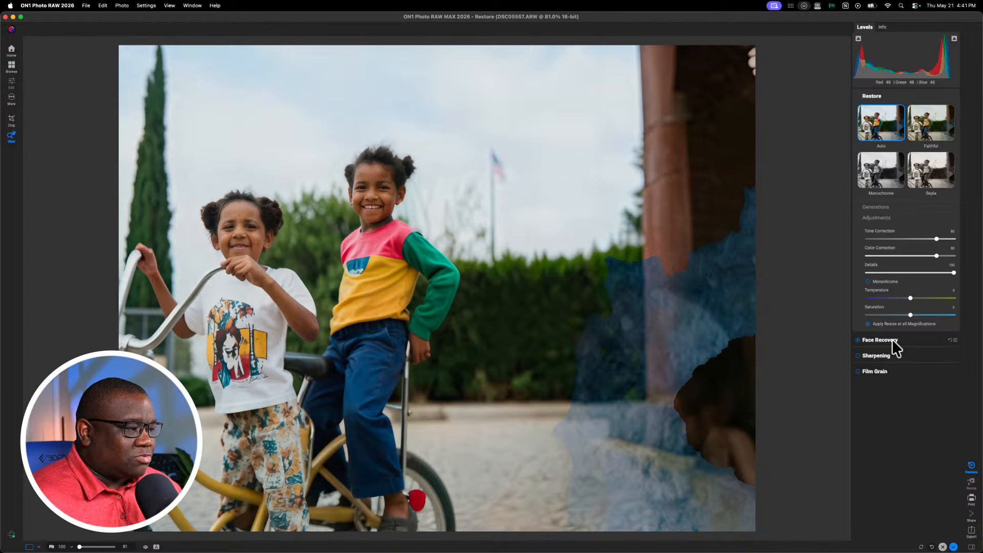
Adjust the taller girl's face in Face Recovery, trying zero and partial recovery strengths and returning it to full strength
click(880, 217)
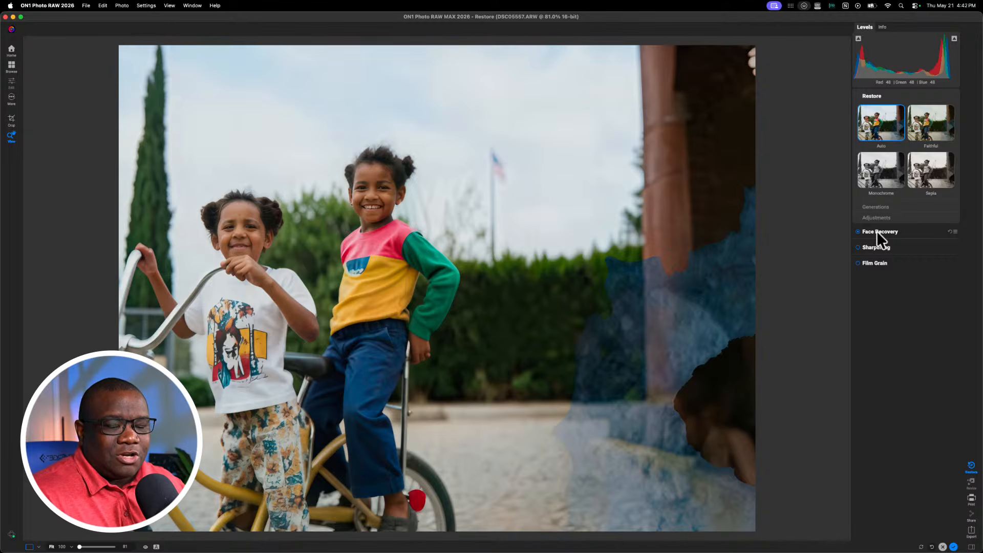
click(876, 231)
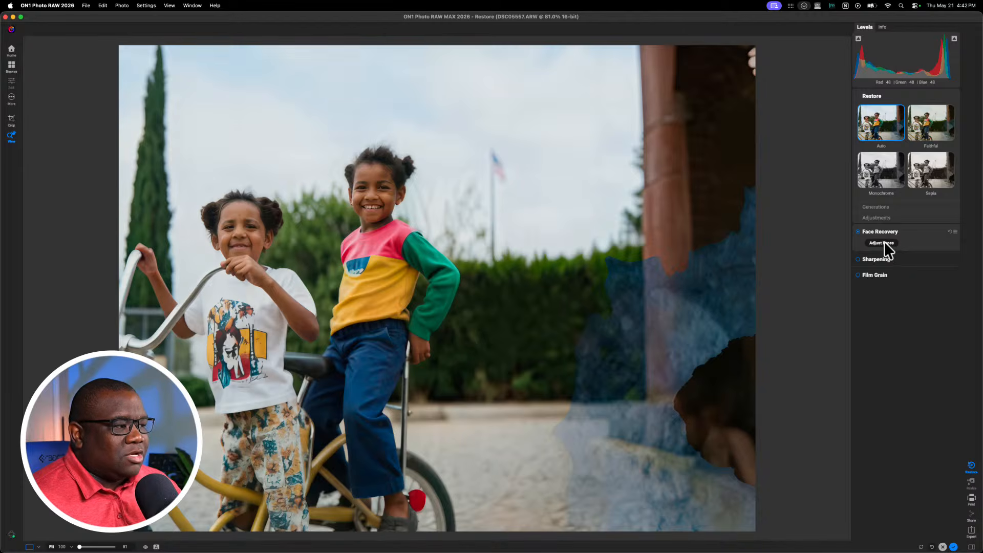
click(883, 243)
mouse_move(251, 241)
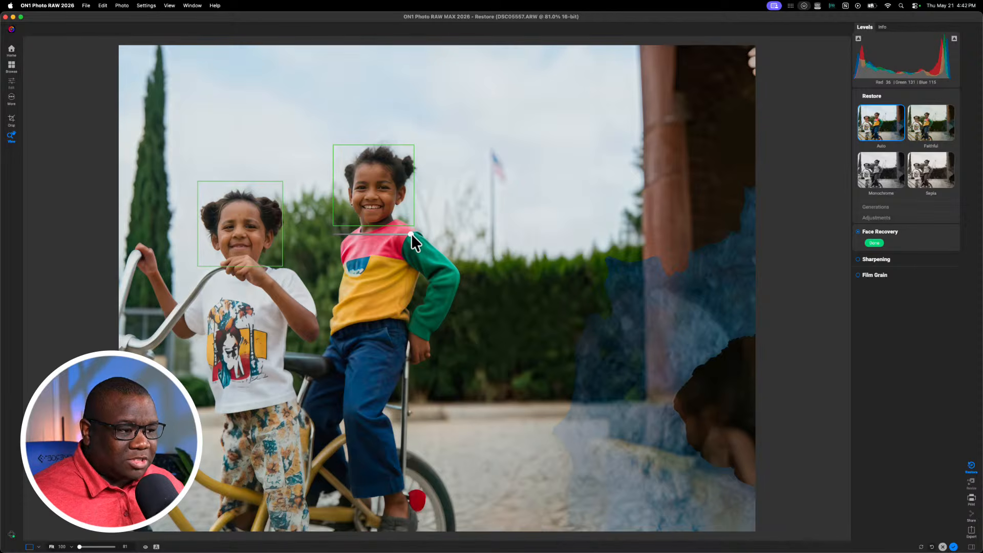
drag(410, 233, 325, 225)
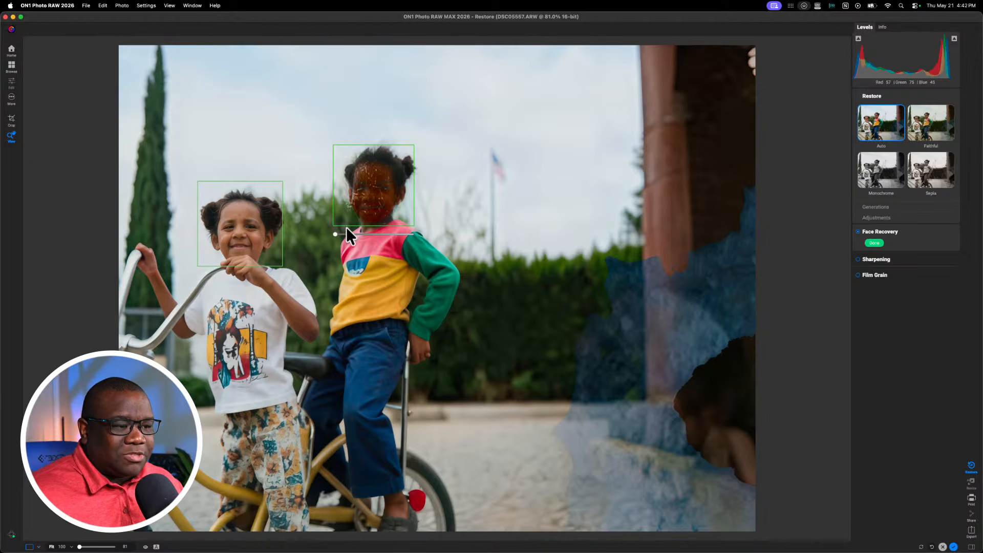
drag(335, 234, 379, 236)
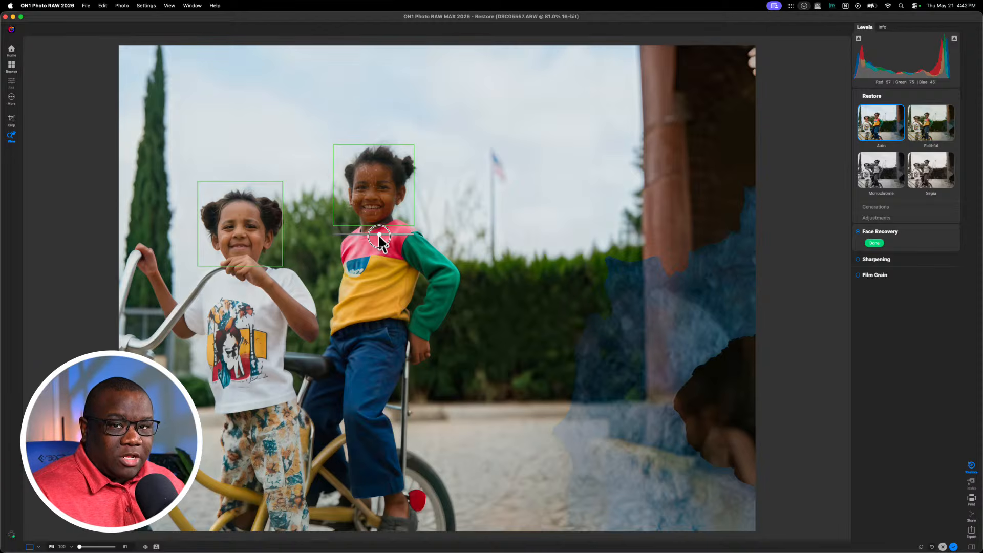
drag(379, 236, 359, 235)
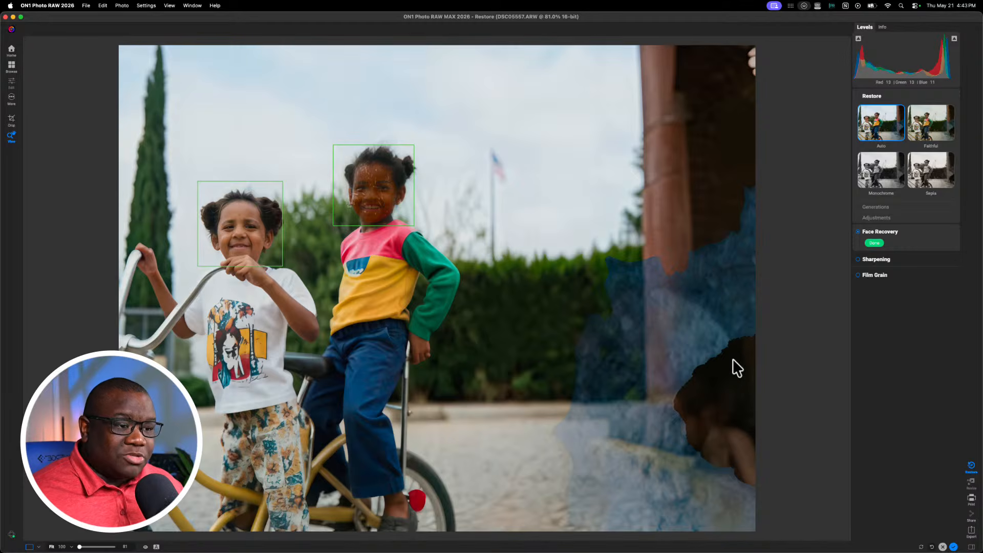
mouse_move(390, 243)
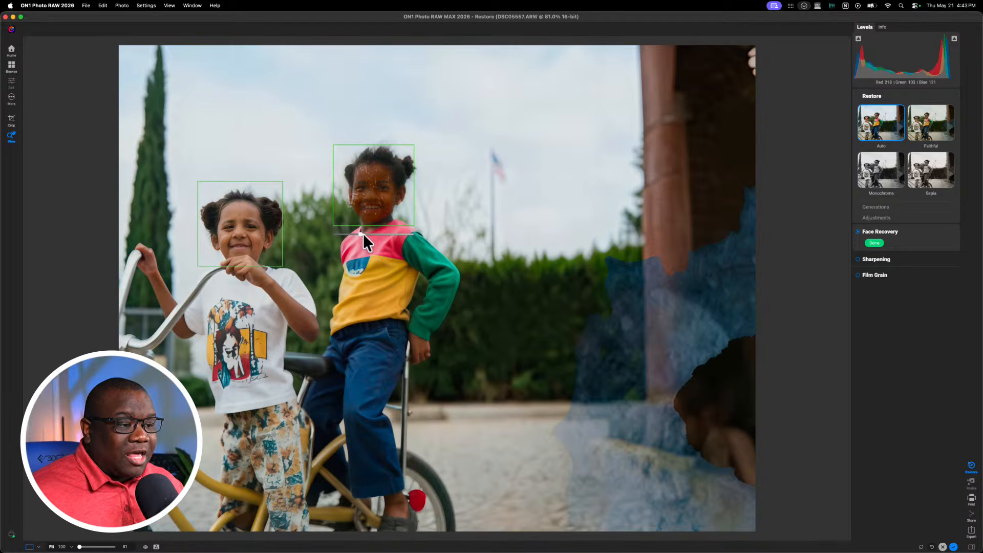
drag(361, 234, 412, 234)
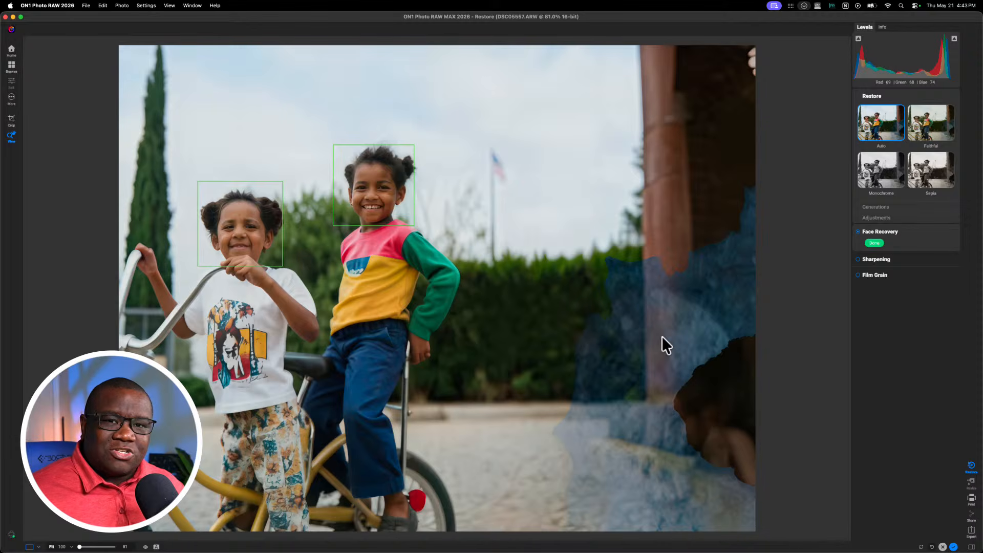
Discard the edits on the damaged print and open Quial Lake Photos Canon EOS R6_120.cr3 in Restore AI
click(942, 546)
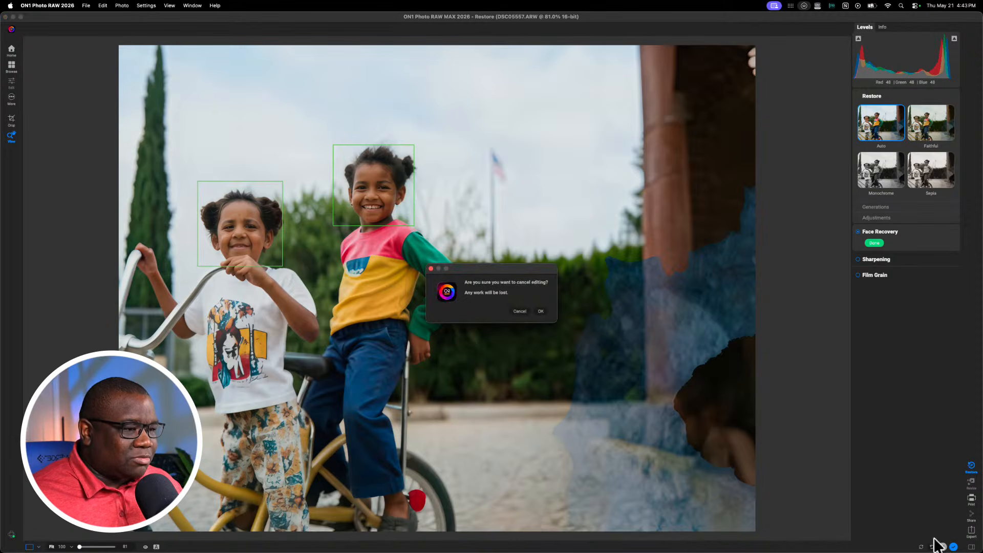
click(541, 311)
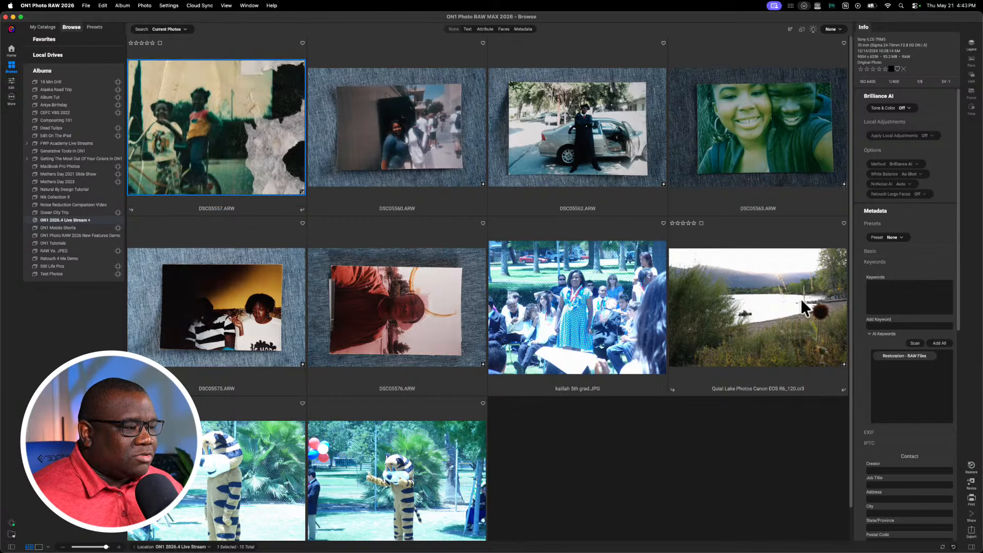
click(759, 306)
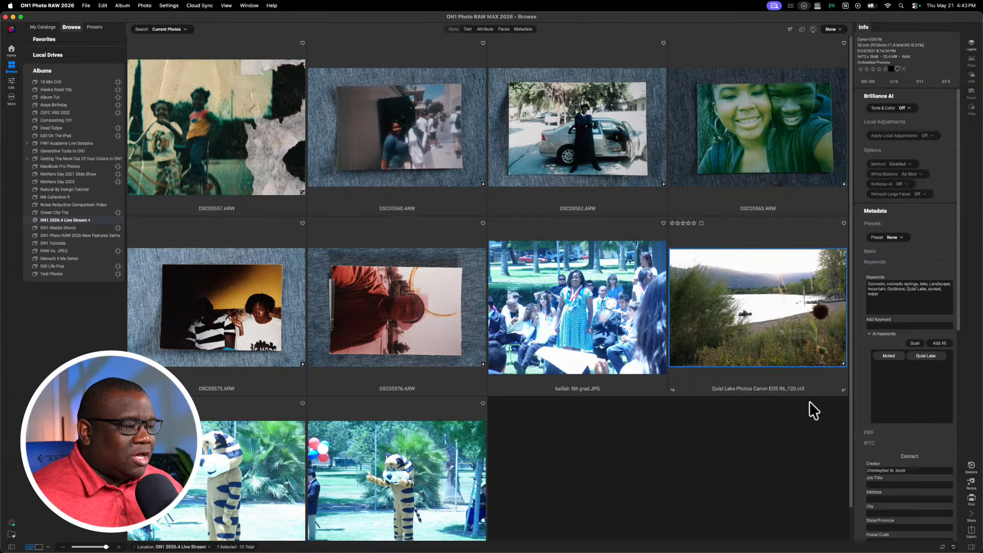
click(970, 467)
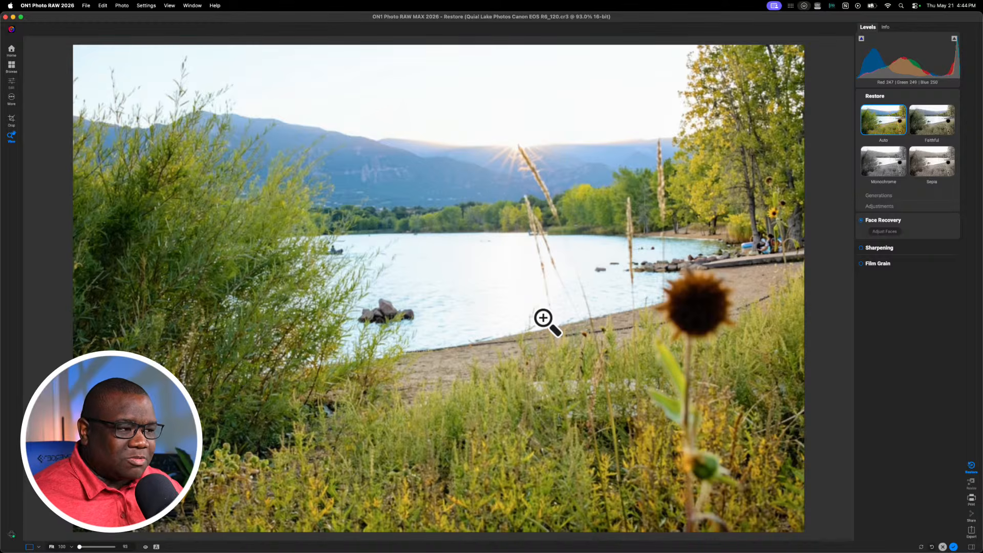
Compare the Faithful and Auto restoration styles on the lake photo, finishing on Faithful
click(929, 120)
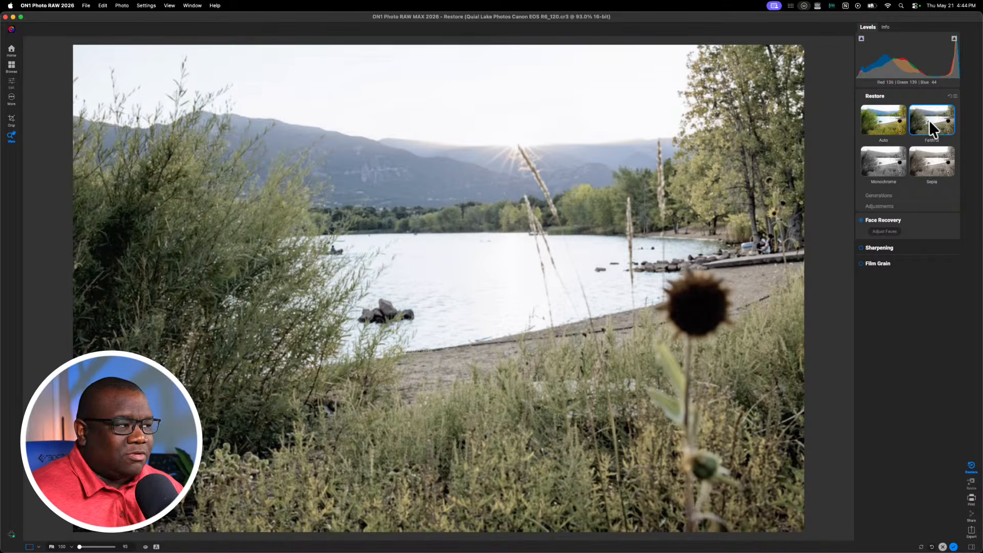
click(877, 118)
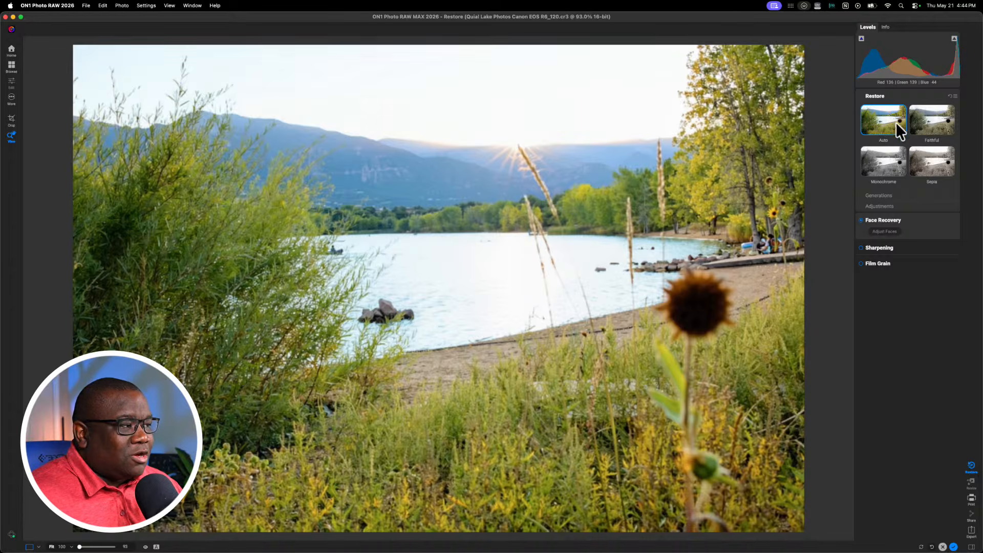
click(932, 121)
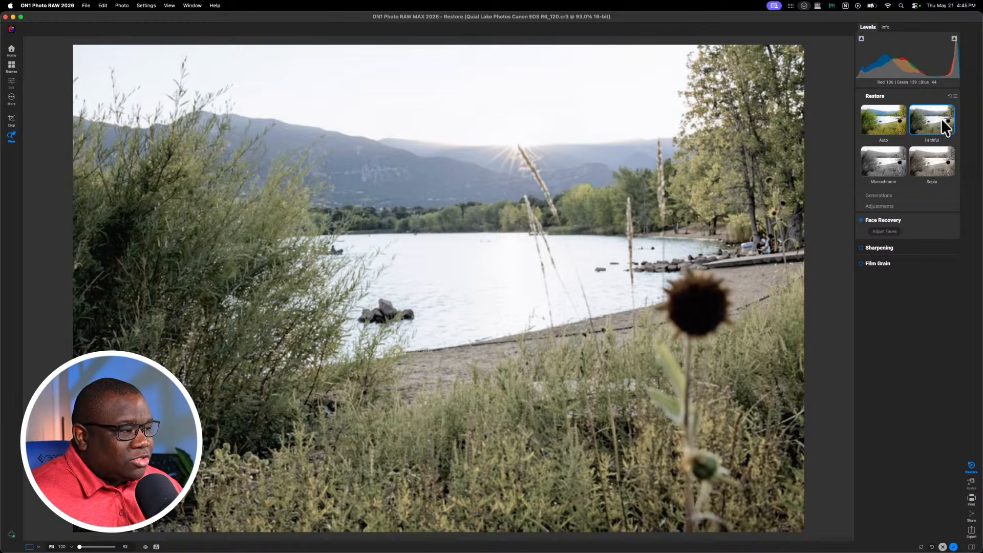
Set Color Correction to 67 on the Faithful result, try a low Tone Correction, and raise it to about 88
click(883, 207)
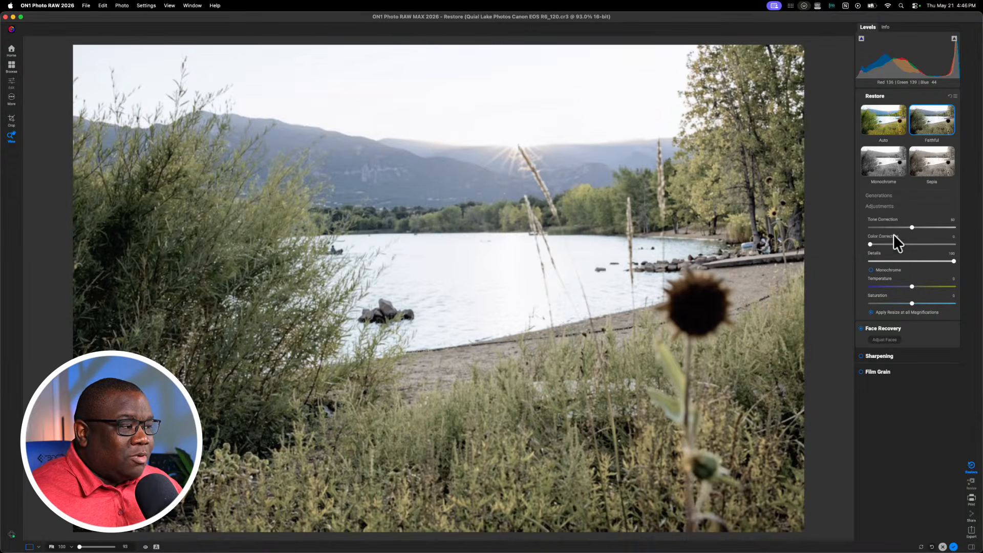
drag(871, 244, 933, 246)
drag(933, 246, 885, 230)
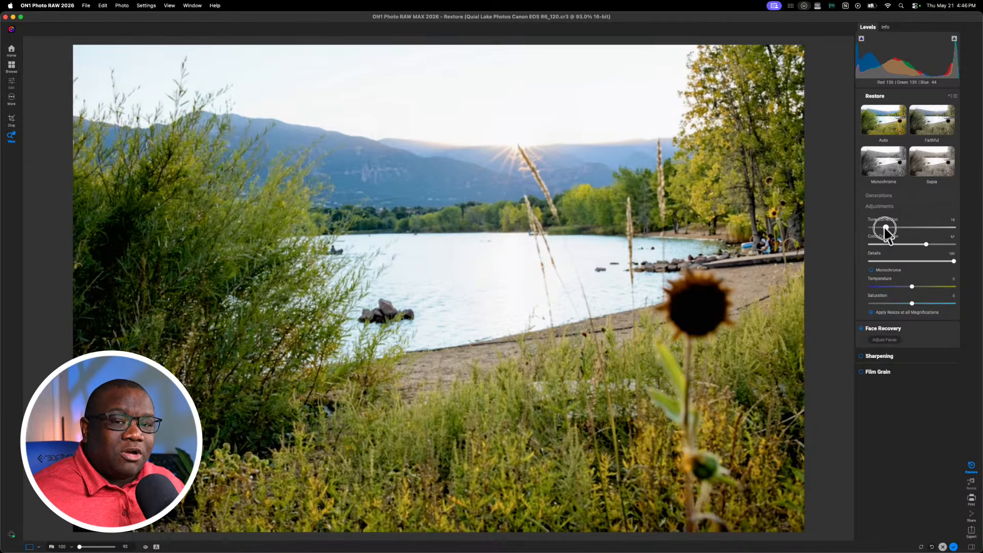
drag(885, 228, 943, 228)
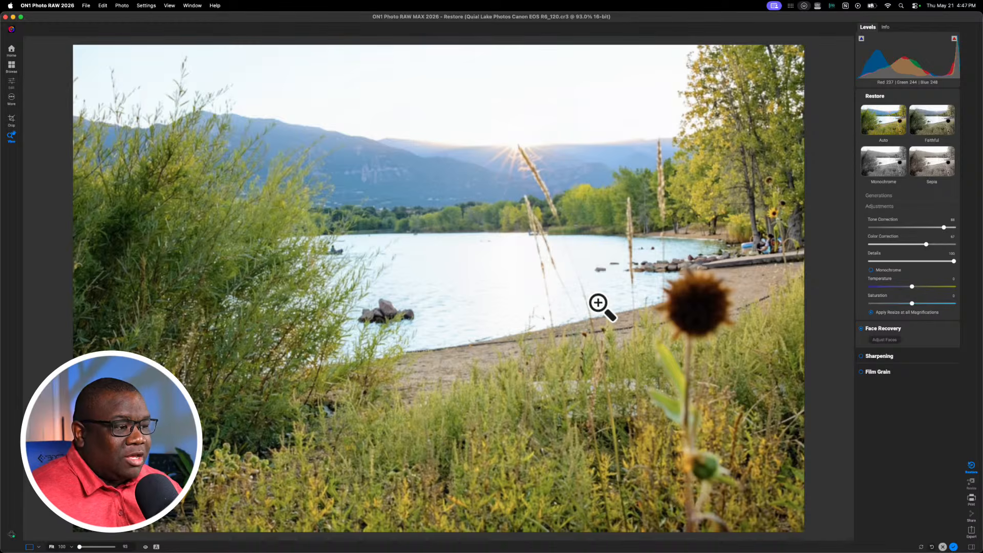
Turn on Apply Resize at all Magnifications and inspect the lake photo's detail at 100%
click(528, 180)
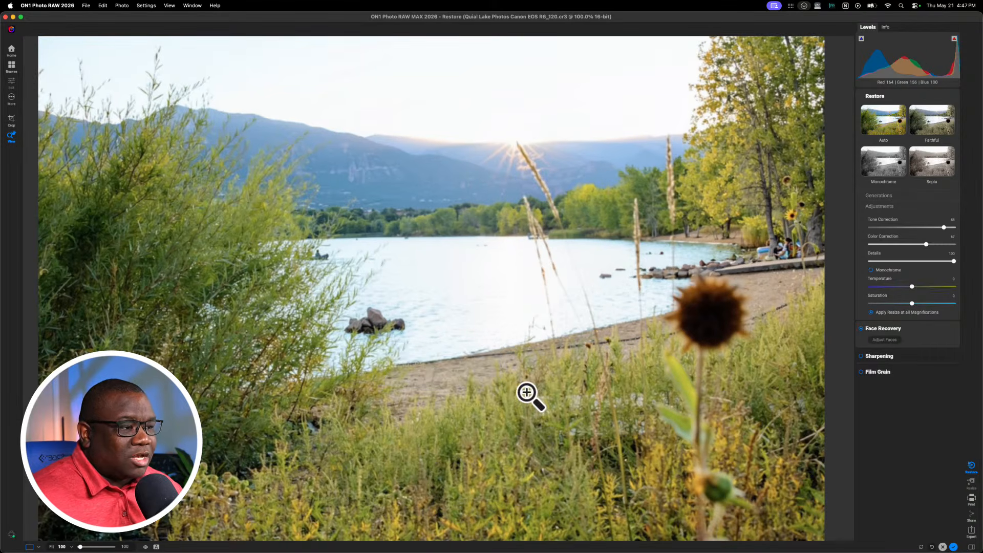
click(871, 312)
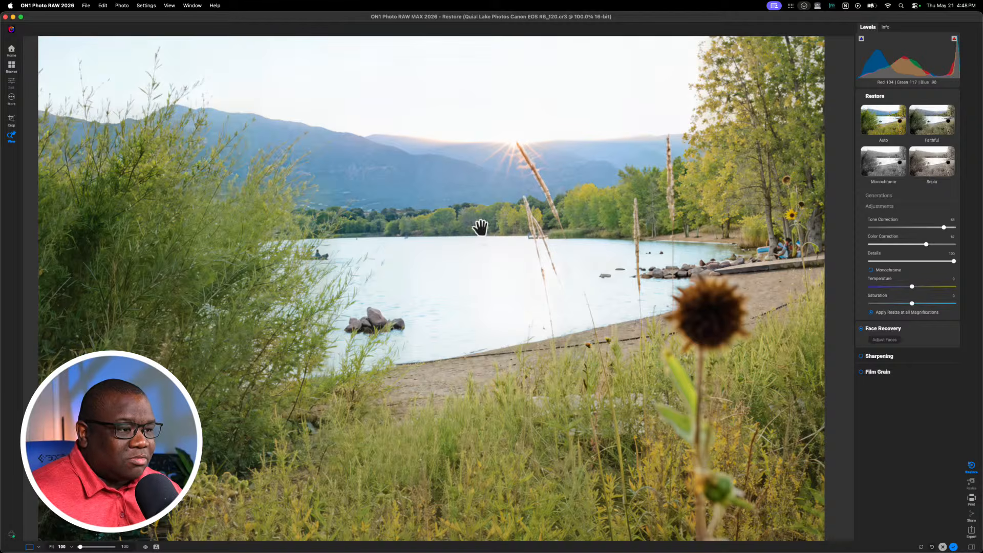
click(499, 227)
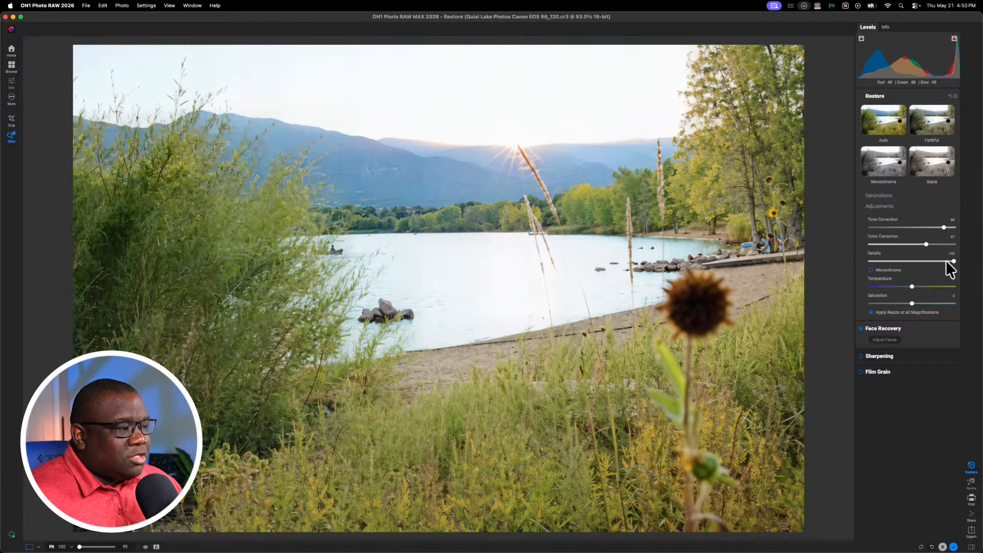
Try the lake photo in black and white with the Monochrome adjustment and the Monochrome style, and return to the Auto style
drag(952, 260, 982, 260)
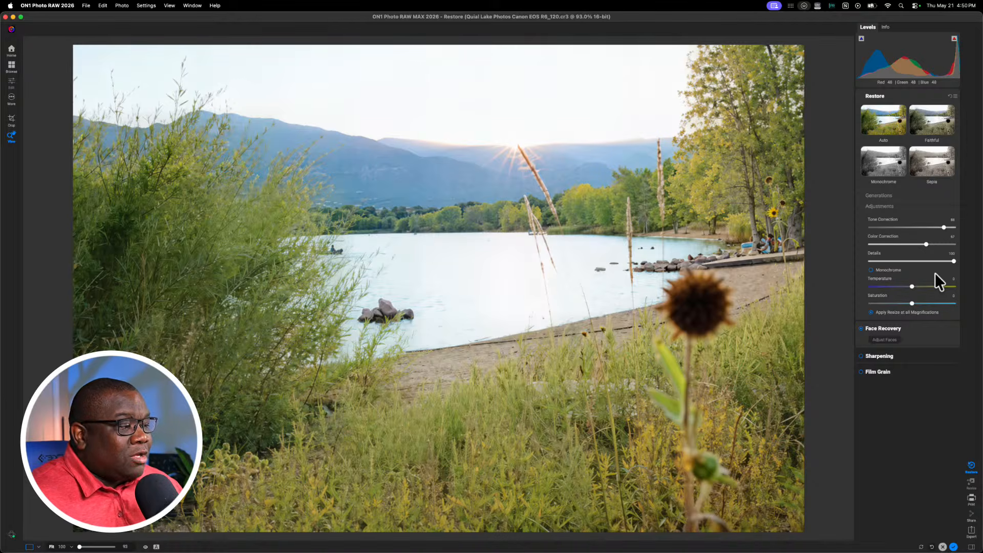
click(870, 270)
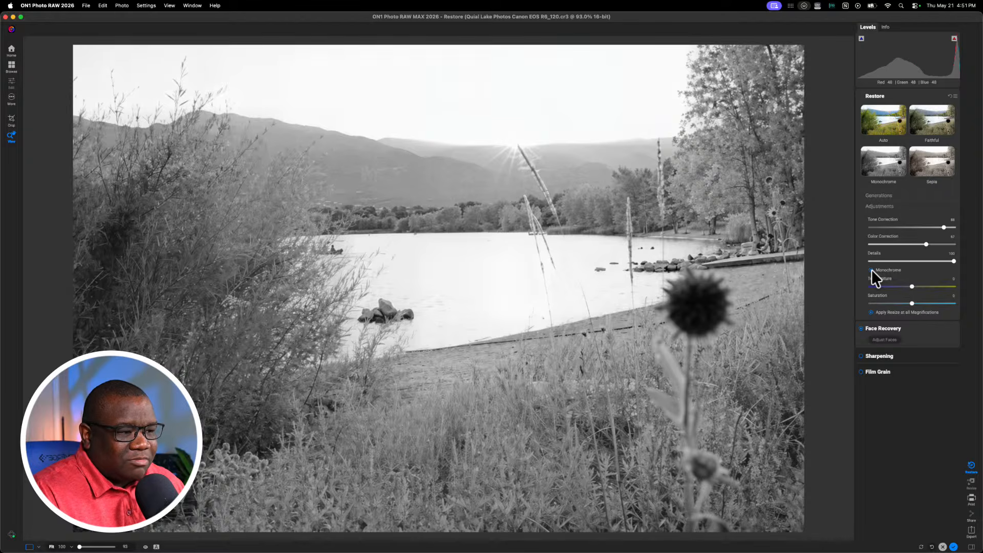
click(870, 270)
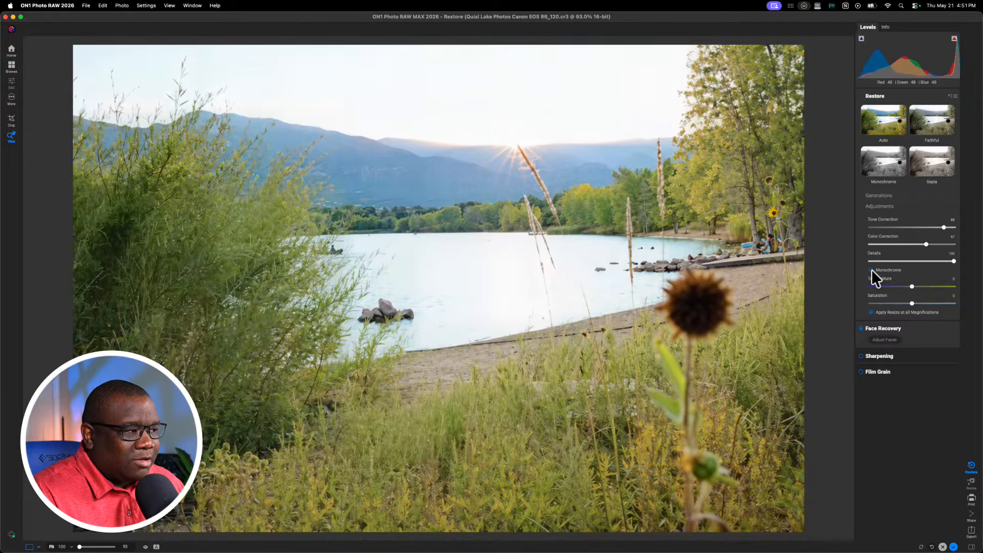
click(883, 162)
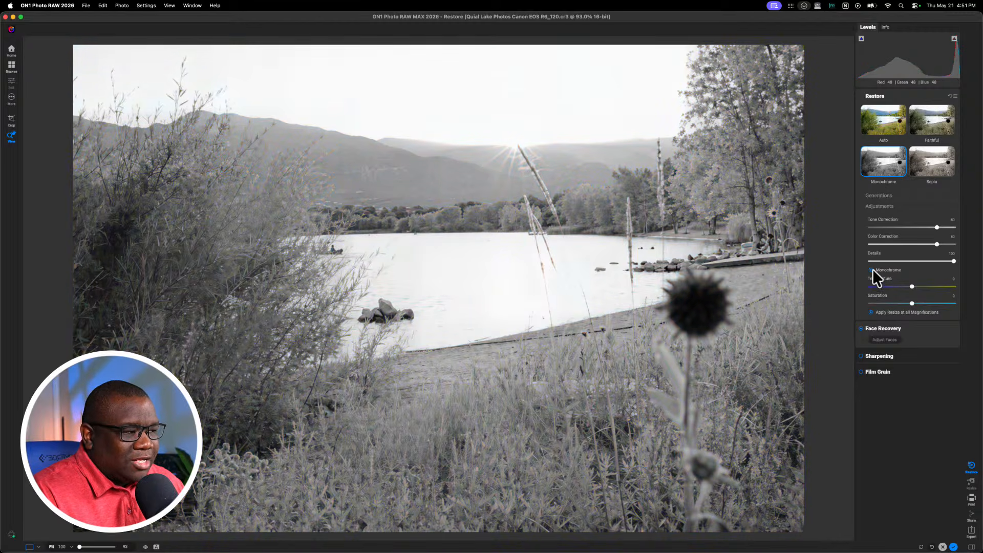
click(883, 120)
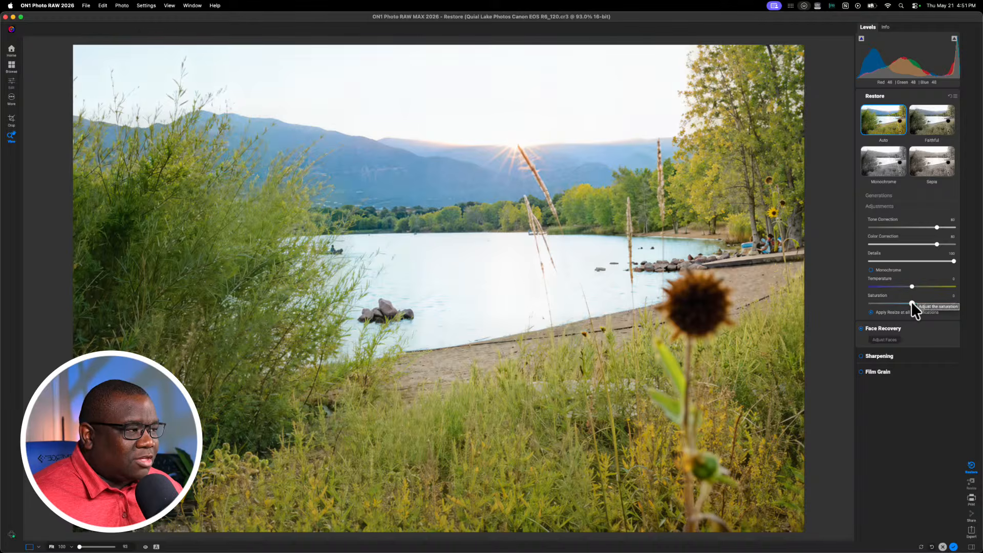
Apply the Faithful style to the lake photo and set Color Correction to about 70 and Tone Correction to about 76
click(932, 117)
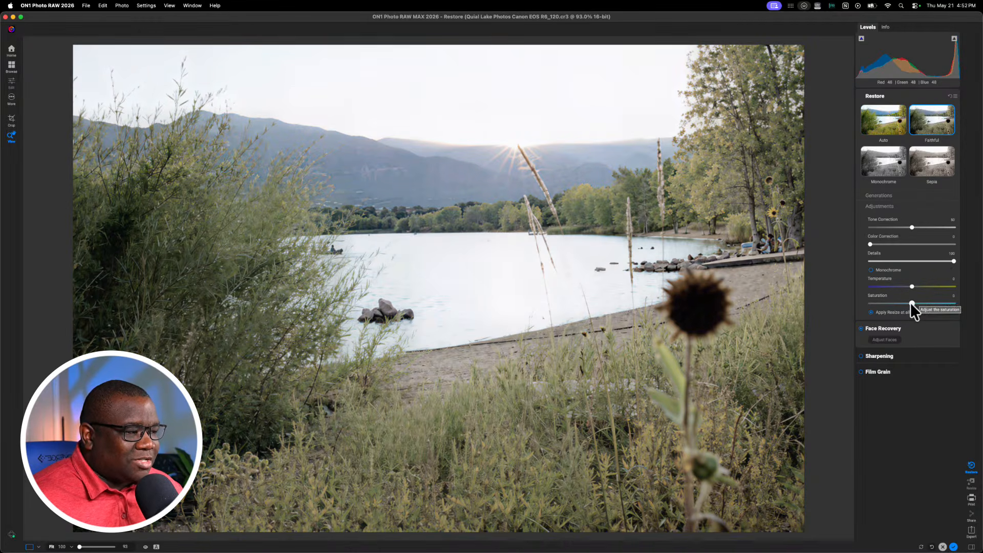
drag(871, 244, 928, 244)
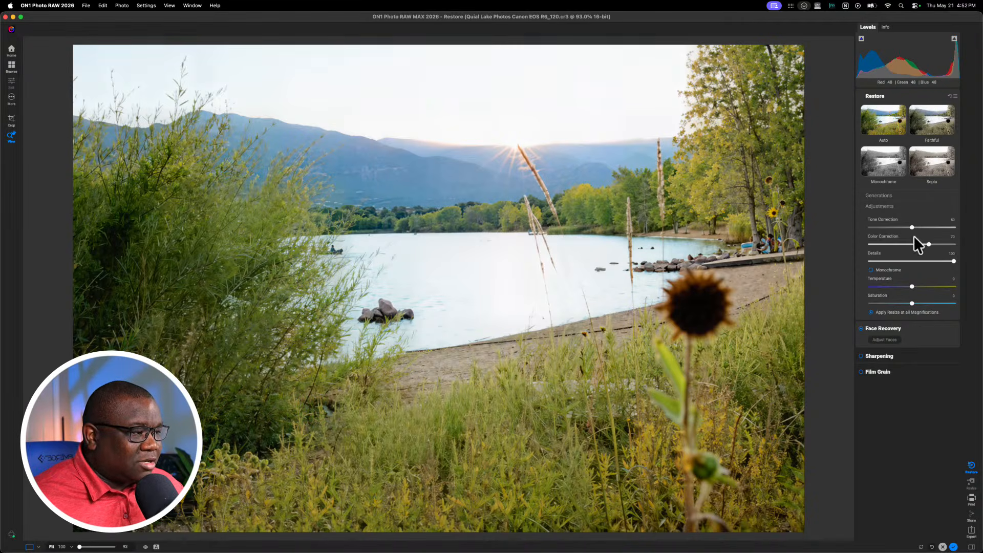
drag(911, 226, 934, 227)
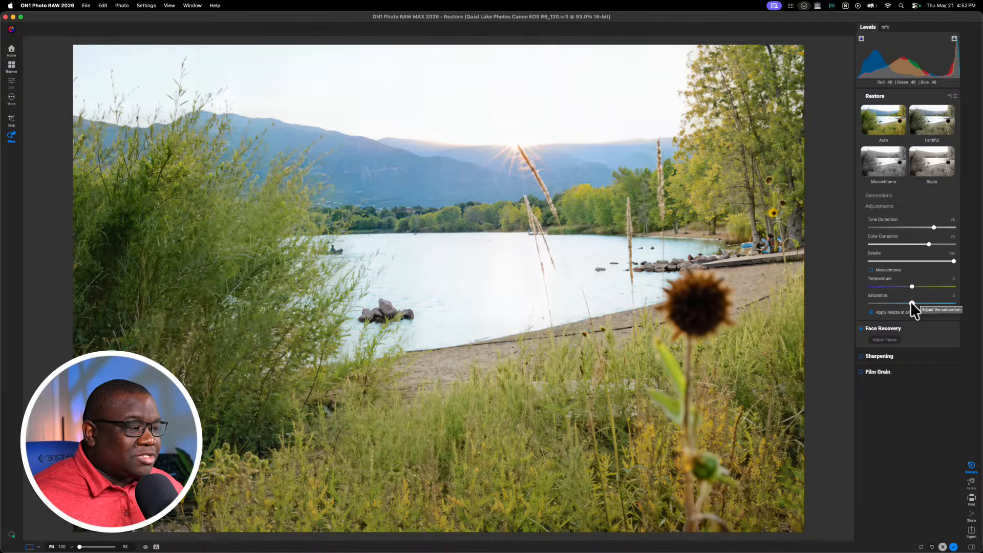
Increase the lake photo's Saturation, and warm its Temperature, resetting it once to neutral and warming it again more strongly
drag(911, 302, 938, 304)
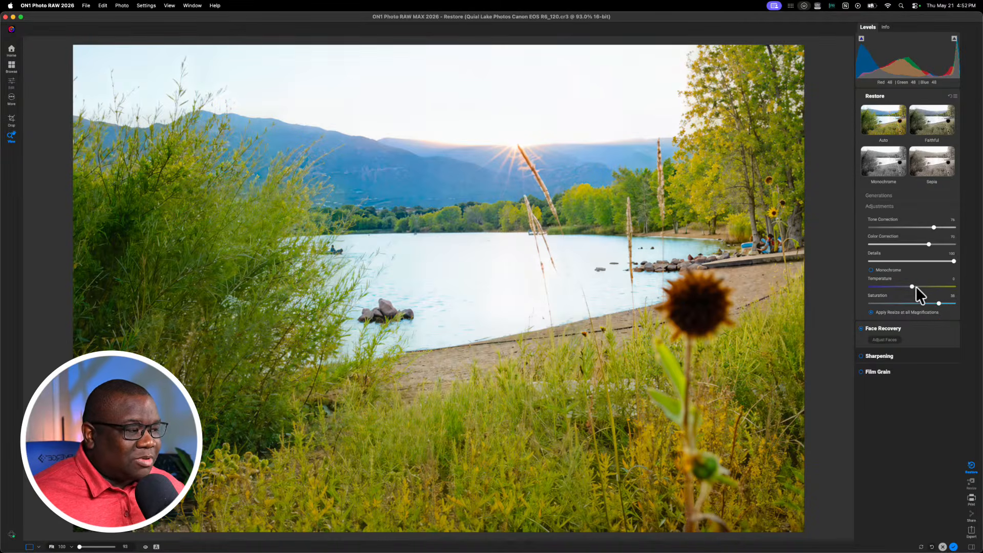
mouse_move(911, 286)
mouse_down()
mouse_move(931, 287)
mouse_move(888, 286)
mouse_move(940, 289)
mouse_move(923, 286)
mouse_up()
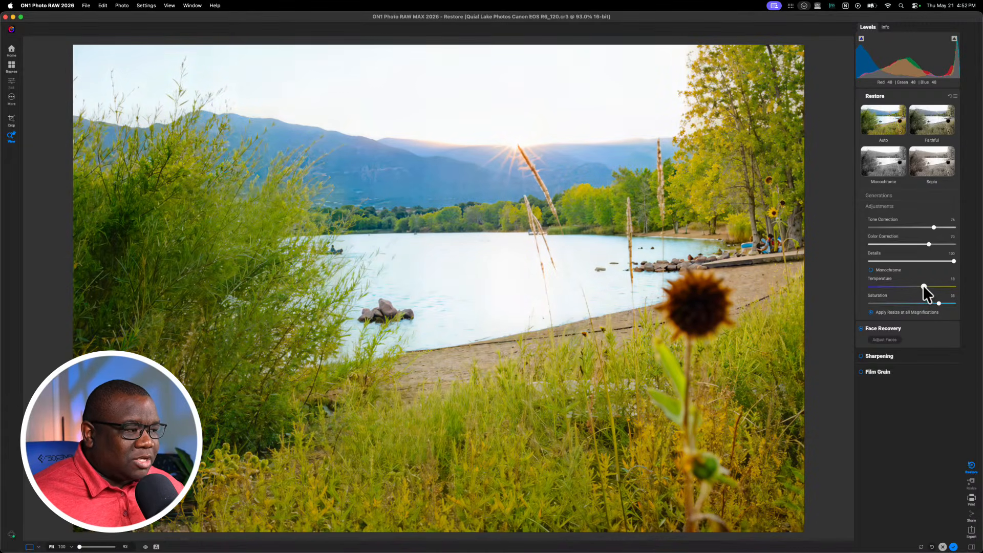
double_click(923, 287)
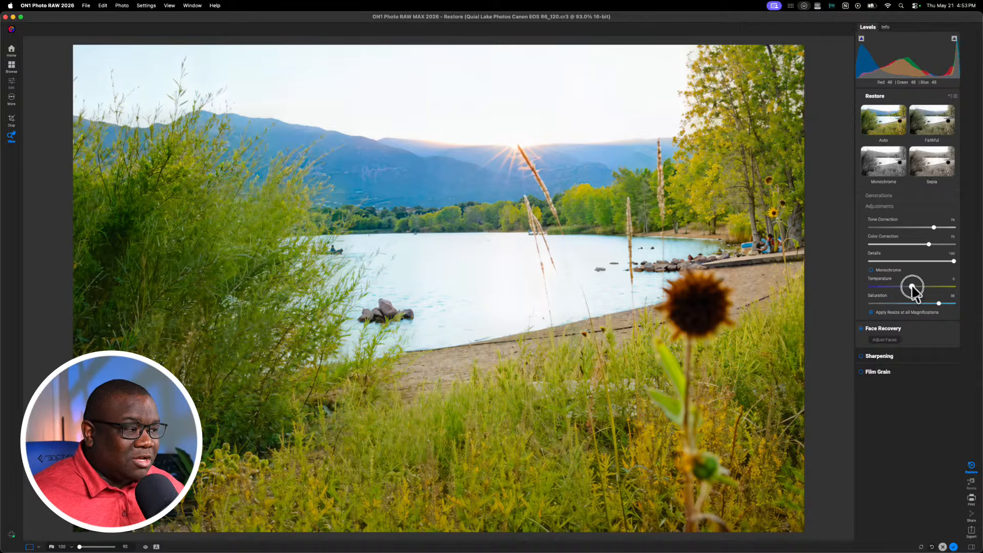
drag(911, 288, 927, 287)
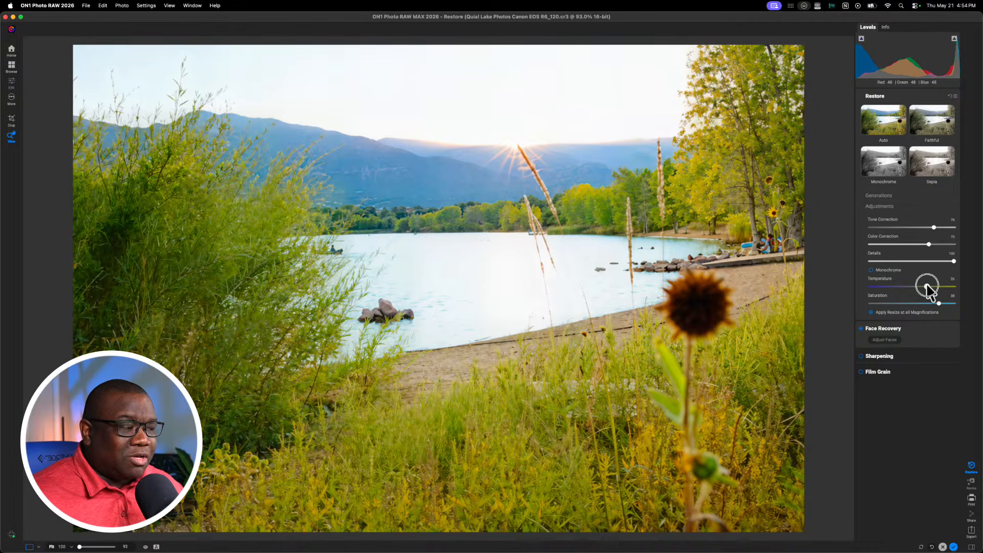
drag(928, 287, 931, 288)
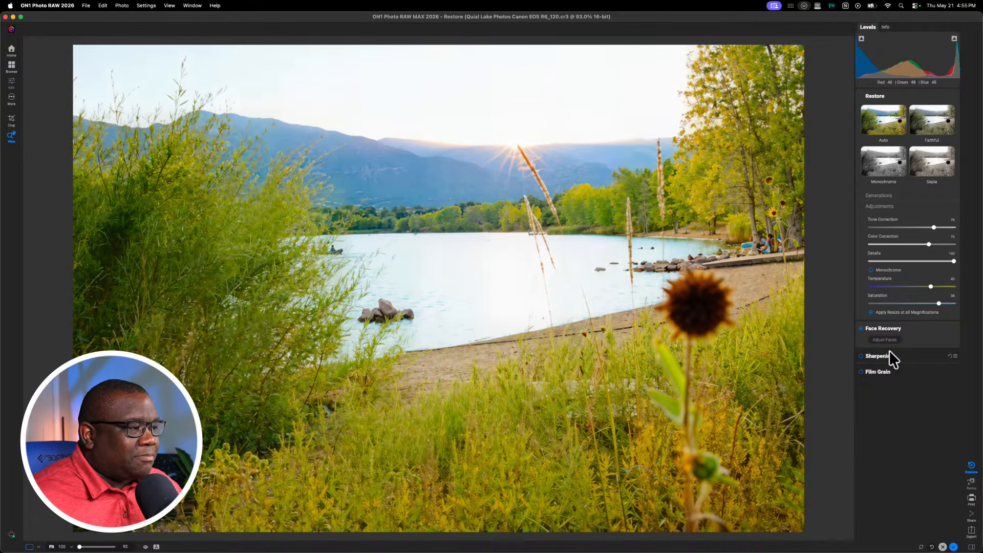
Regenerate the lake photo with the refinement prompt "Warm sunset", and generate another version with "Warm sunset with a moody sky"
click(877, 196)
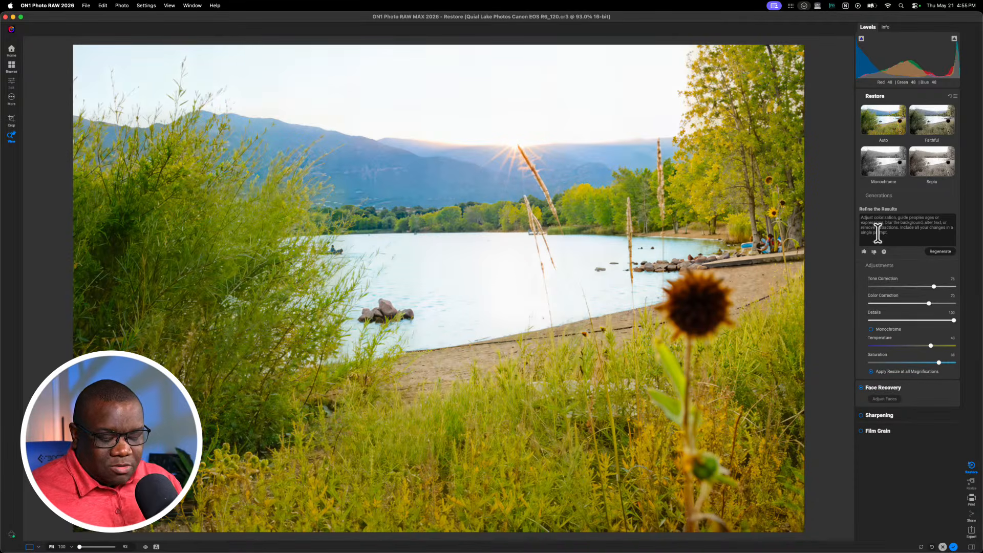
text(Warm sunset)
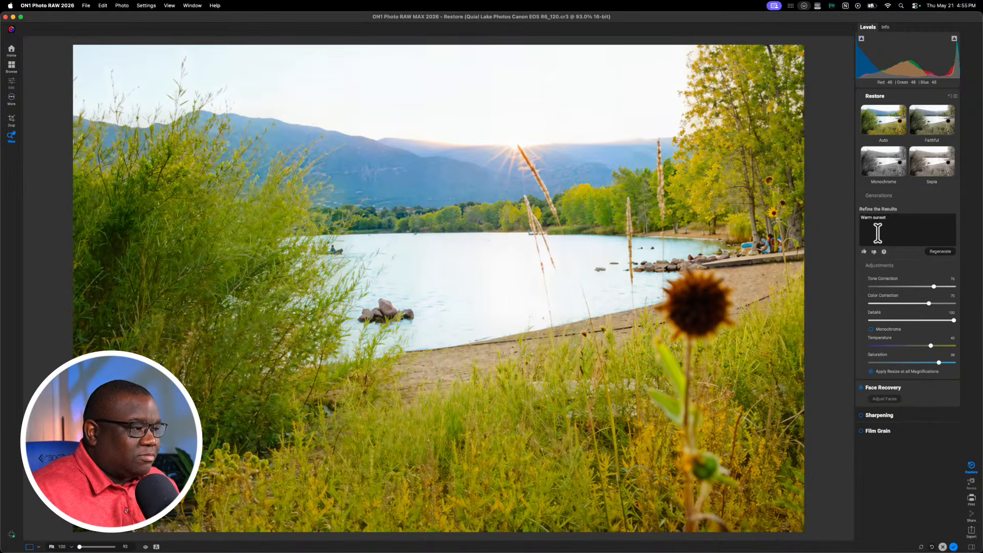
click(938, 251)
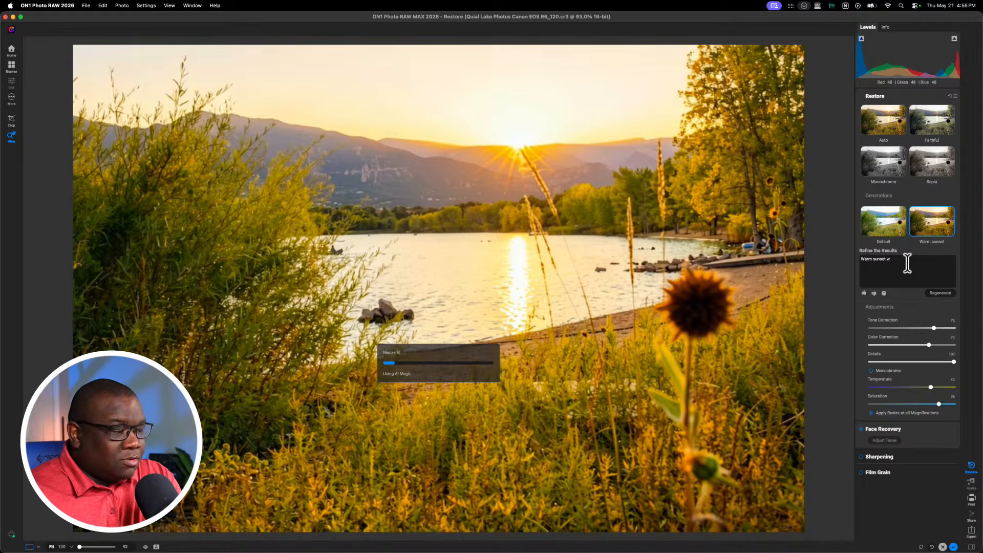
text(ith a moody sky)
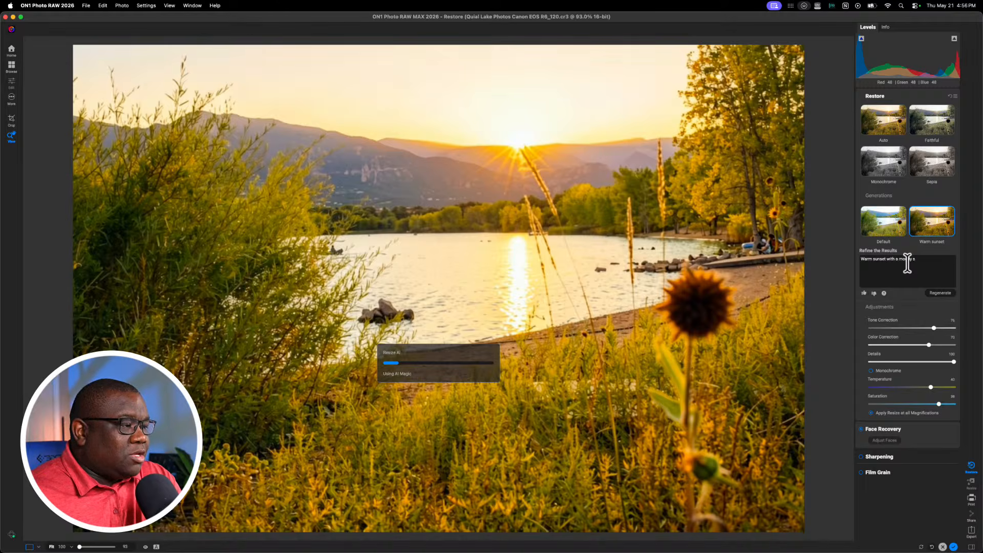
click(939, 294)
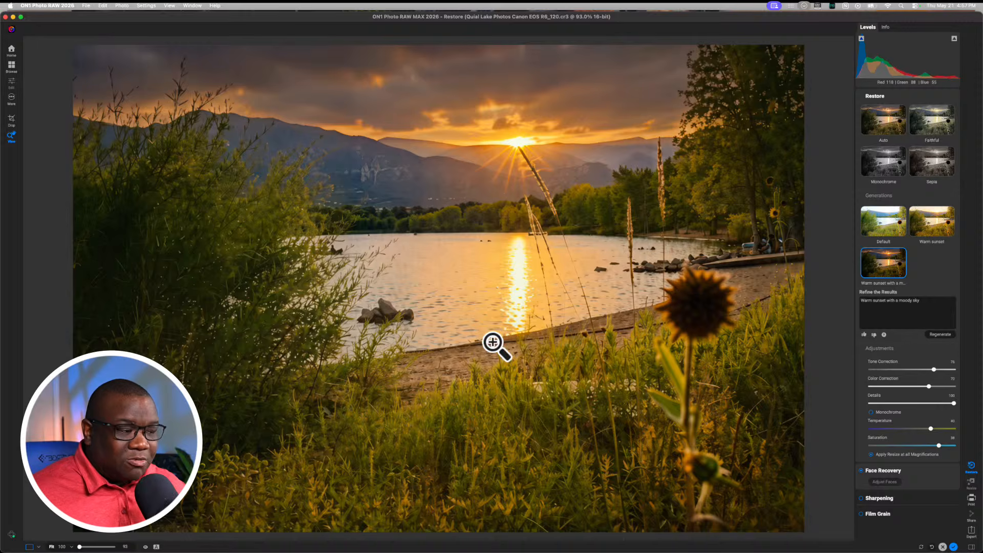
Extend the lake photo's refinement prompt with "remove the flower in the foreground" and regenerate the result
click(921, 303)
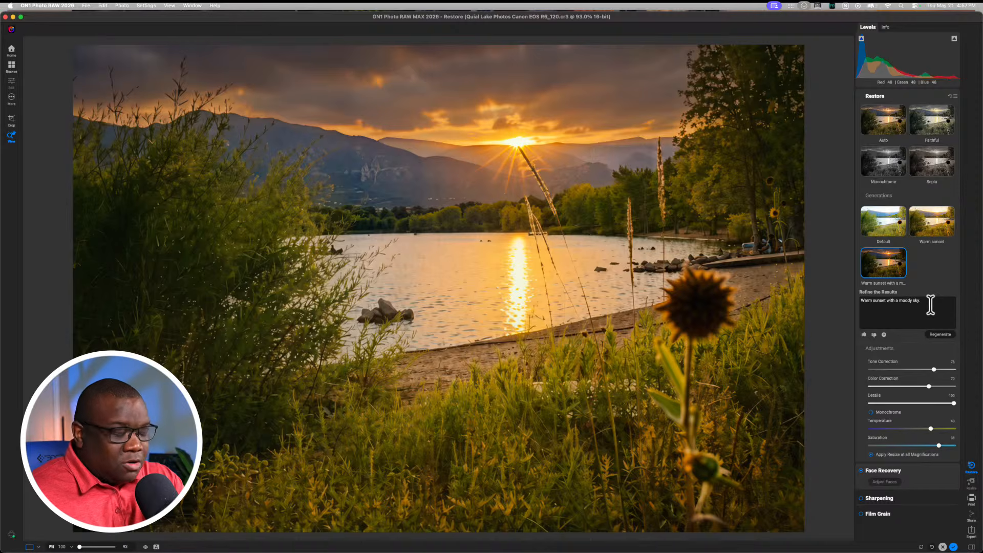
text(the )
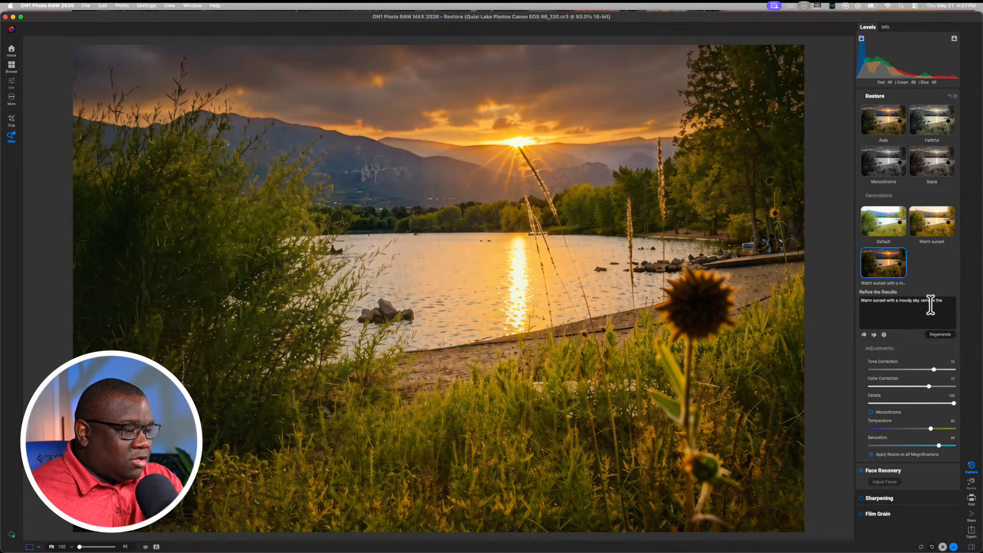
text(flower in the forgound)
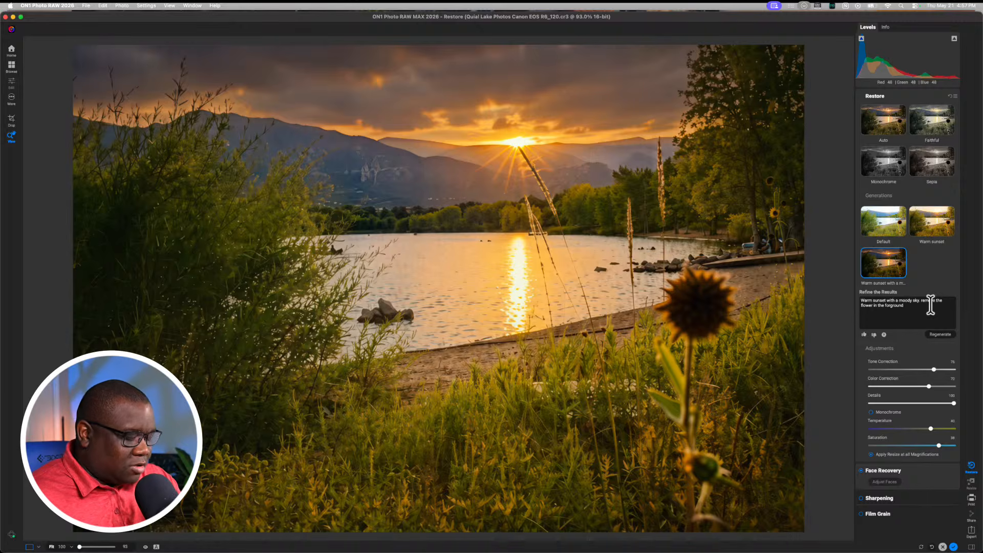
text(e)
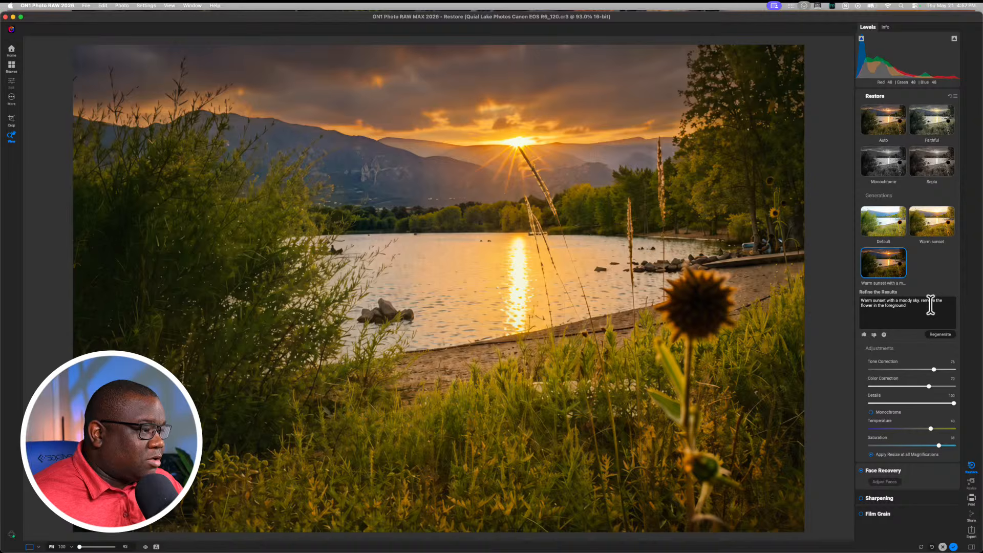
click(939, 334)
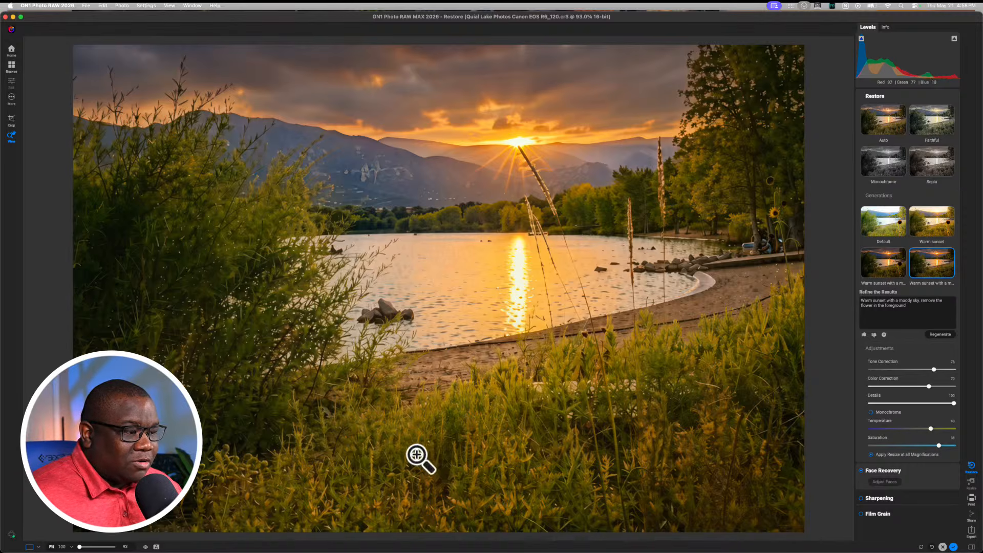
Compare the Default and Warm sunset generations with the moody-sky version without the flower, ending on the flower-free one
click(888, 223)
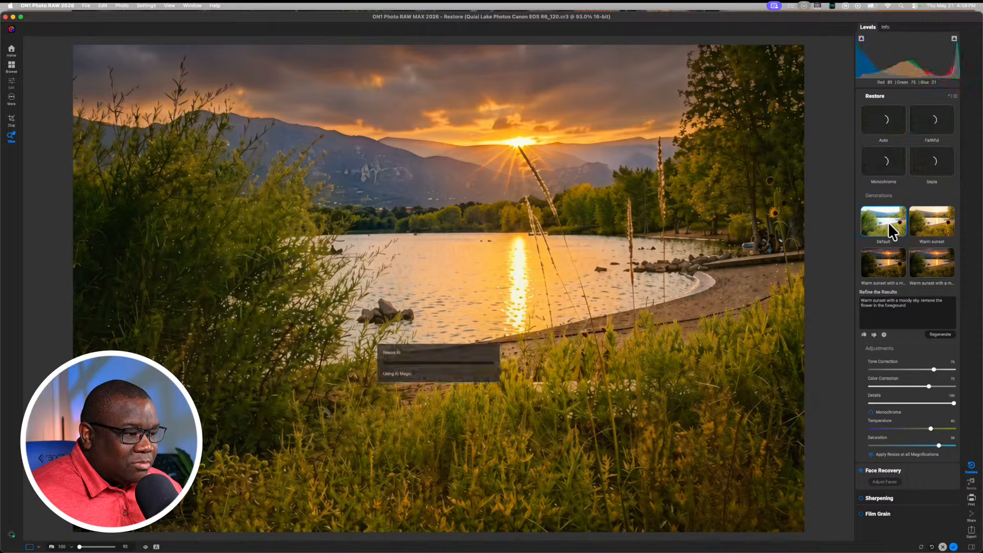
click(922, 257)
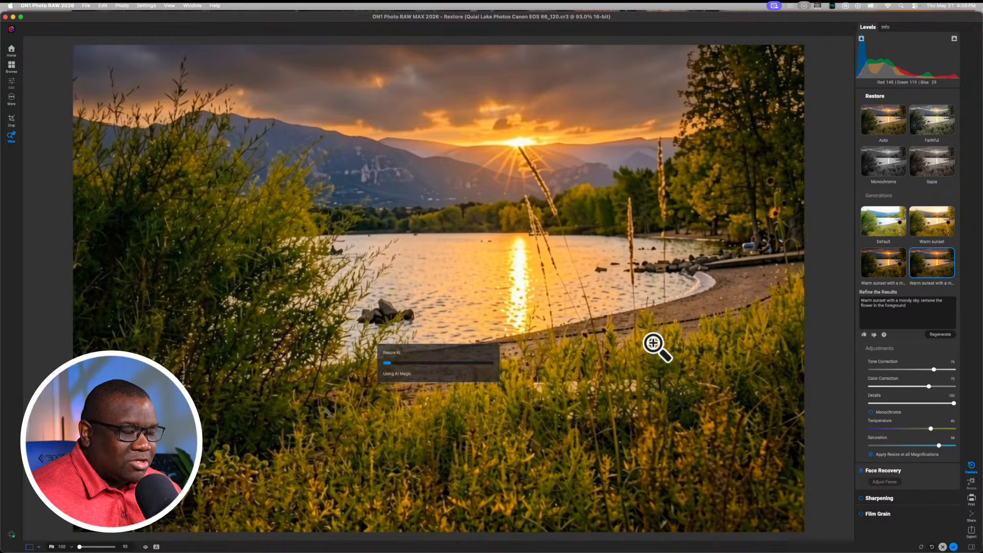
click(926, 224)
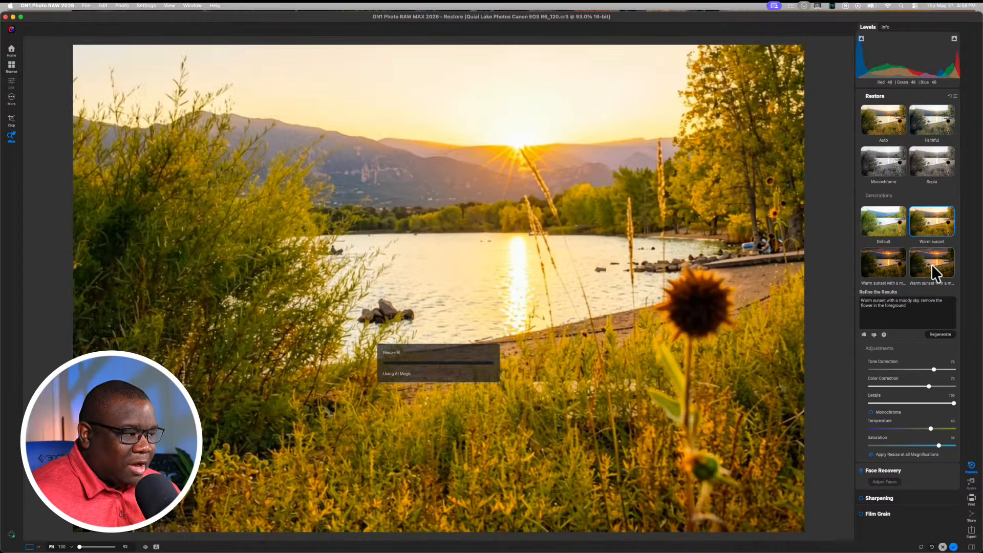
click(932, 265)
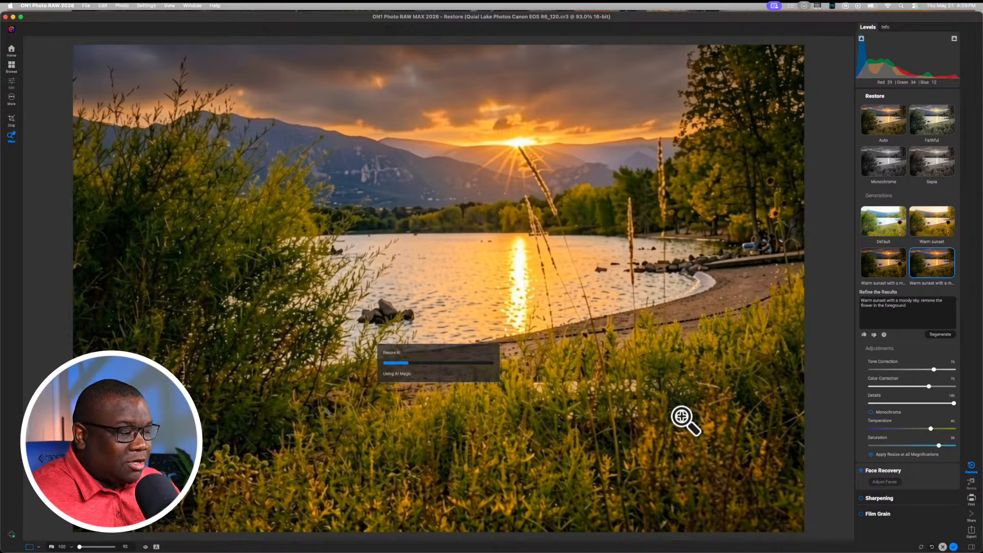
Accept the flower-free lake restoration to open its Quick Export settings, and collapse and expand the File Type options
click(953, 546)
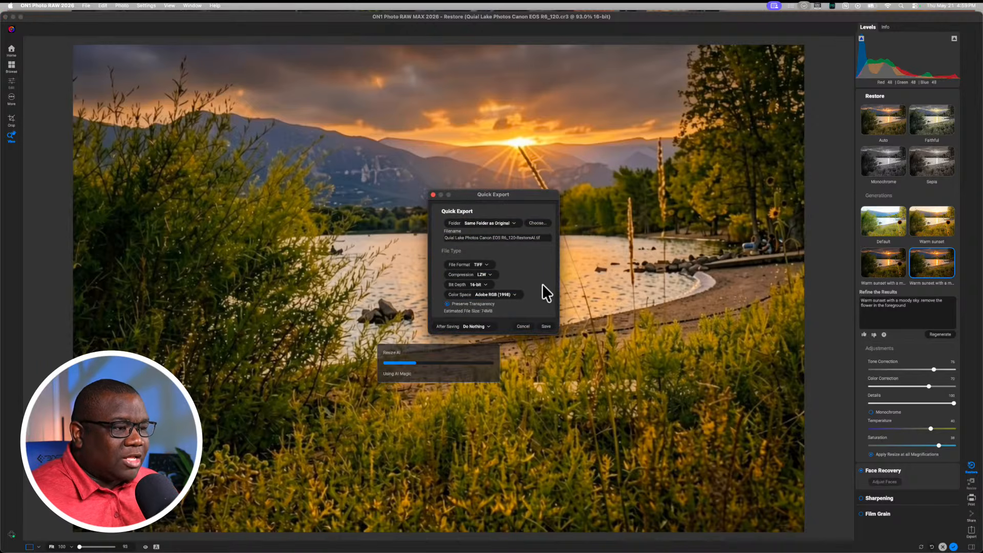
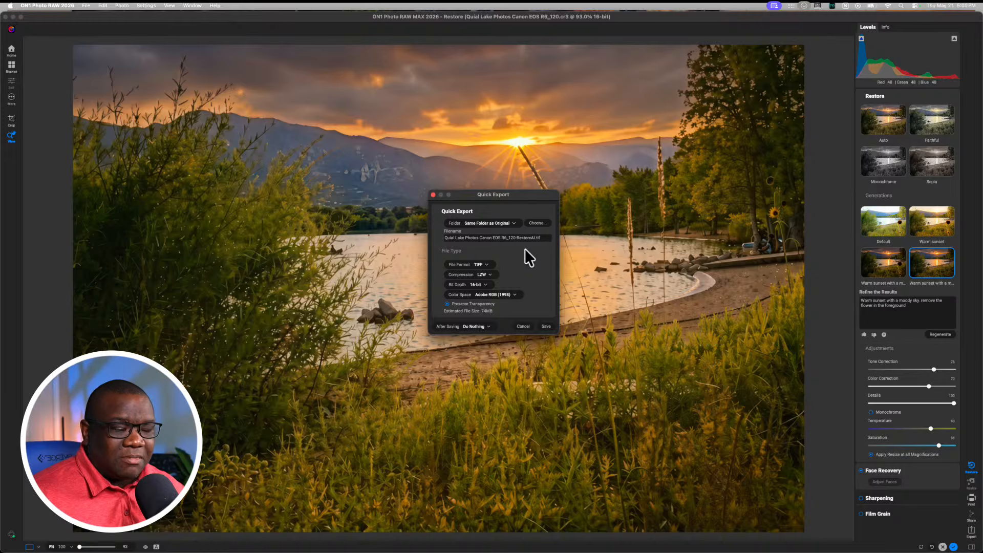
click(447, 251)
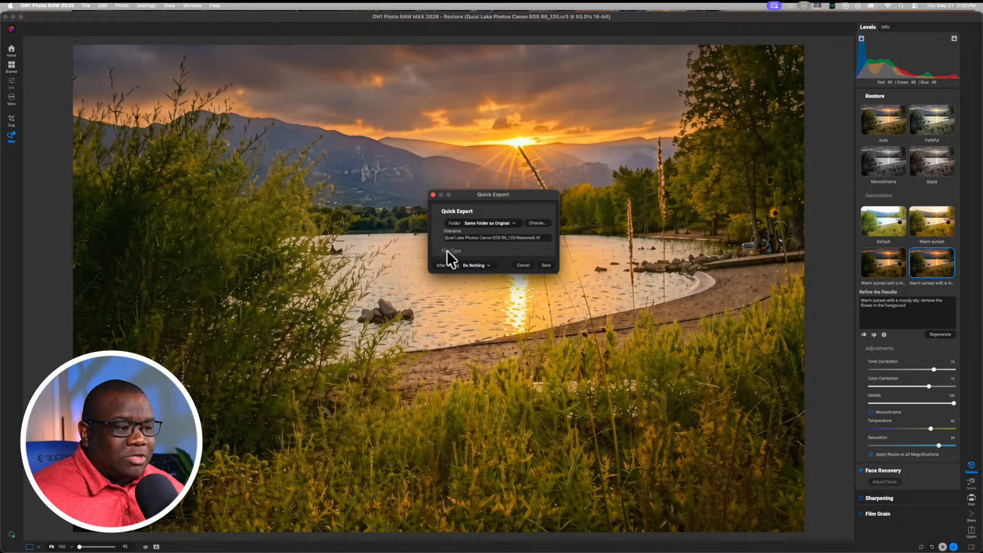
click(450, 250)
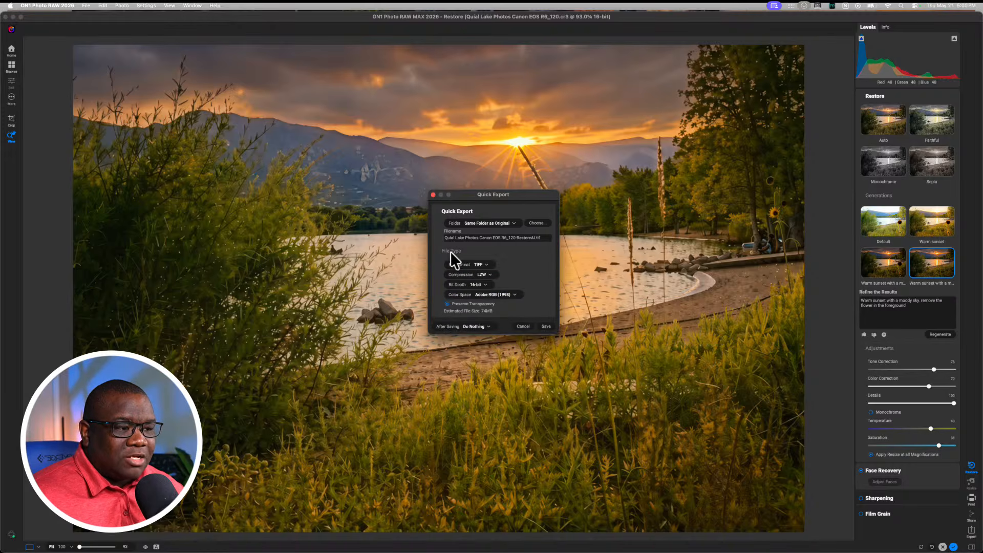
click(450, 250)
click(450, 249)
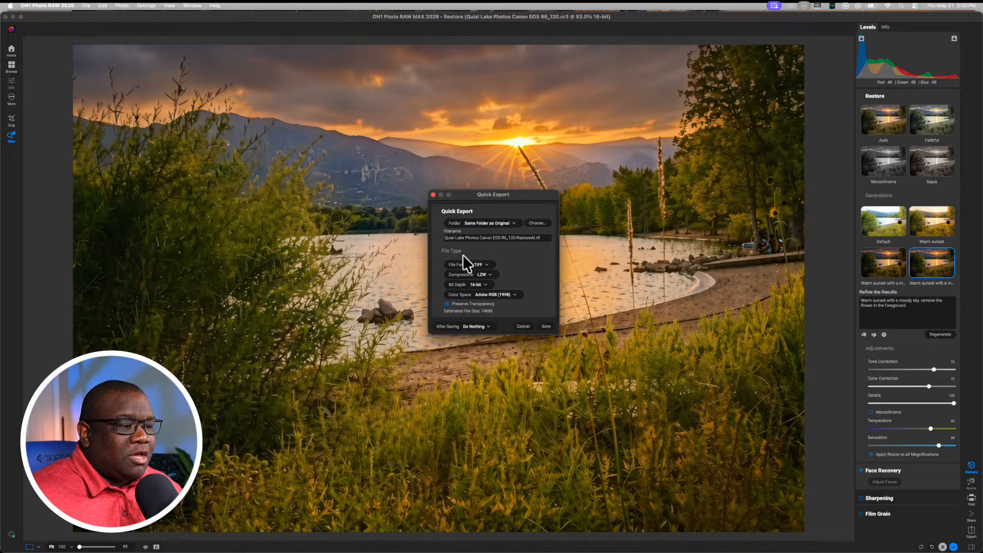
Try JPEG as the export format, switch it to DNG, keep After Saving at Do Nothing, and save the restored lake photo
click(486, 264)
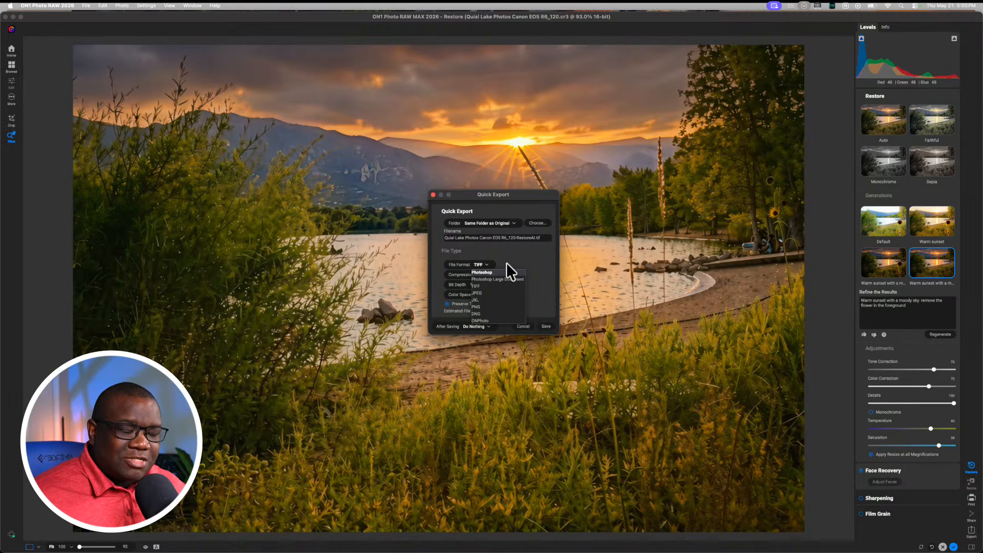
click(484, 293)
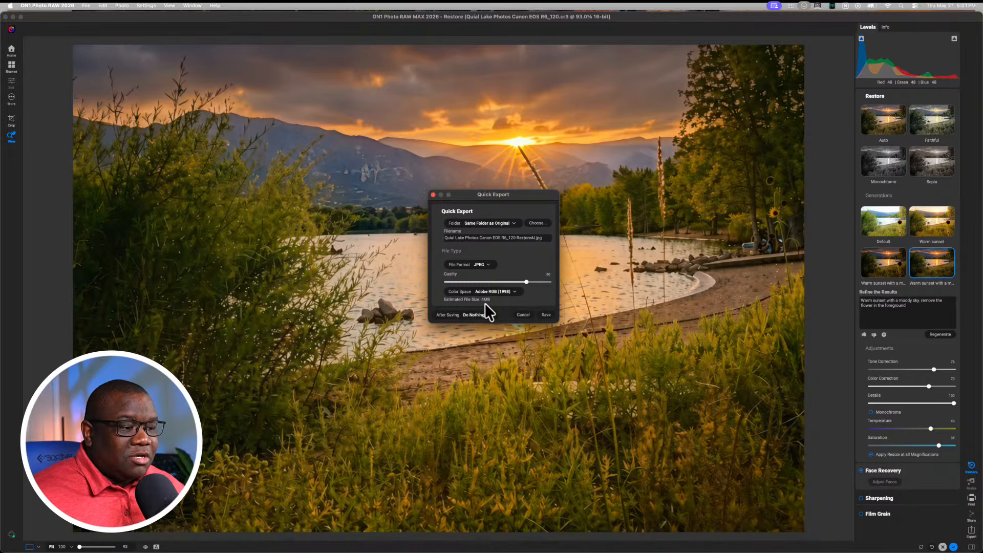
click(487, 265)
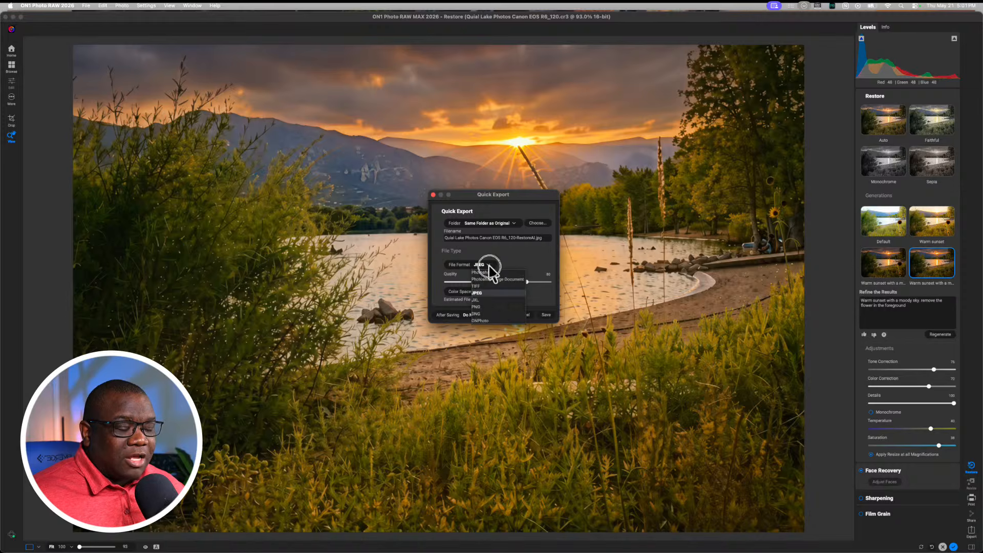
click(490, 313)
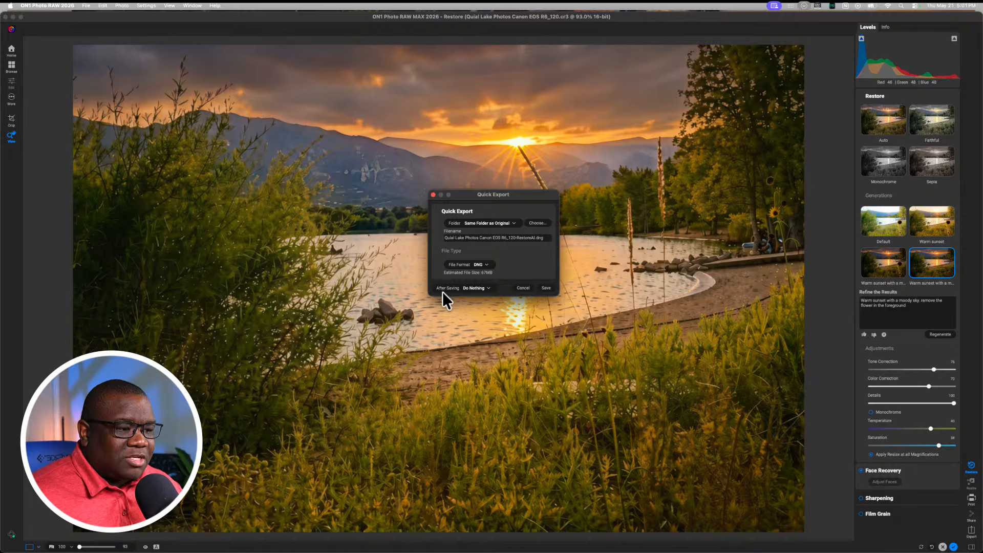
click(488, 288)
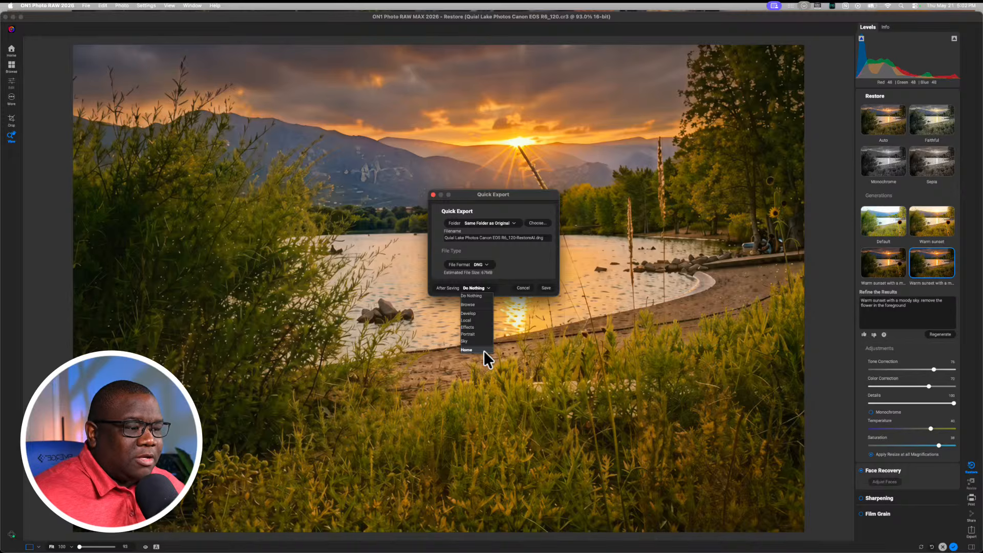
click(480, 296)
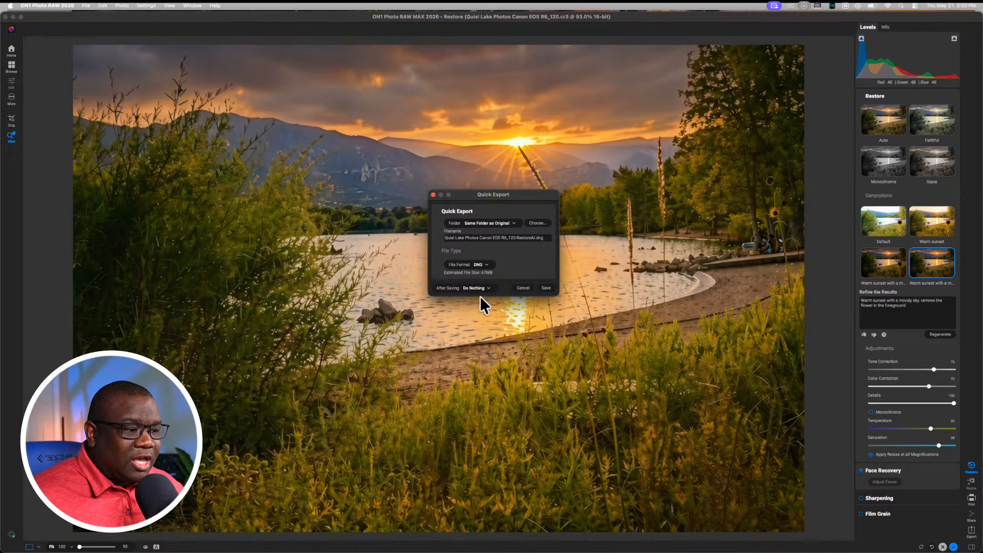
click(547, 288)
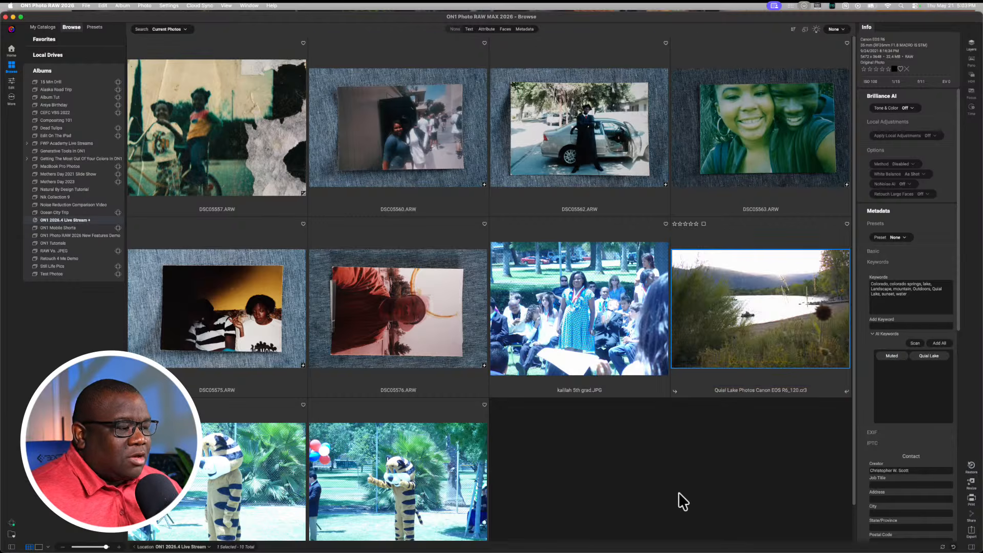
Open the 5th grade graduation JPEG from the album at full view and show its camera info
scroll(678, 493, down, 2)
scroll(602, 462, up, 2)
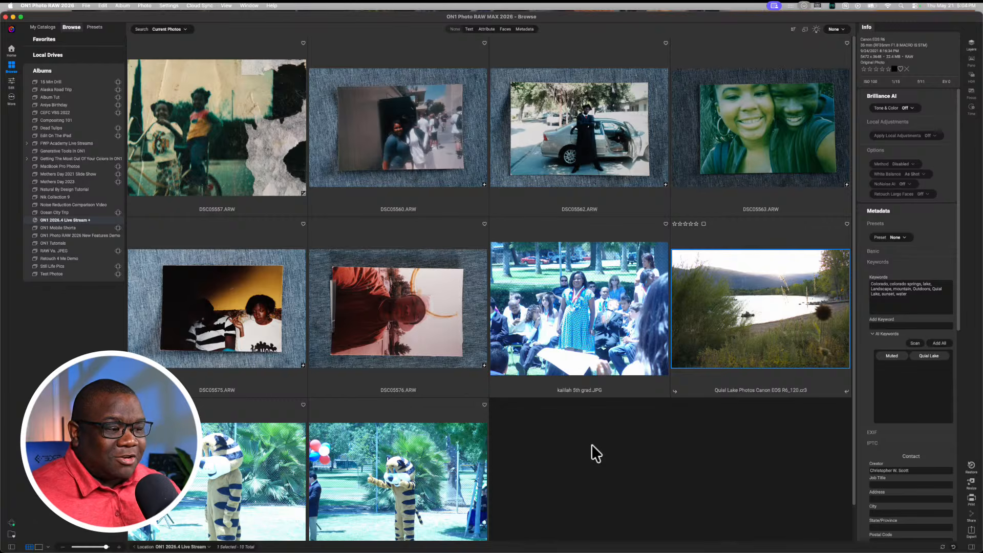
click(546, 308)
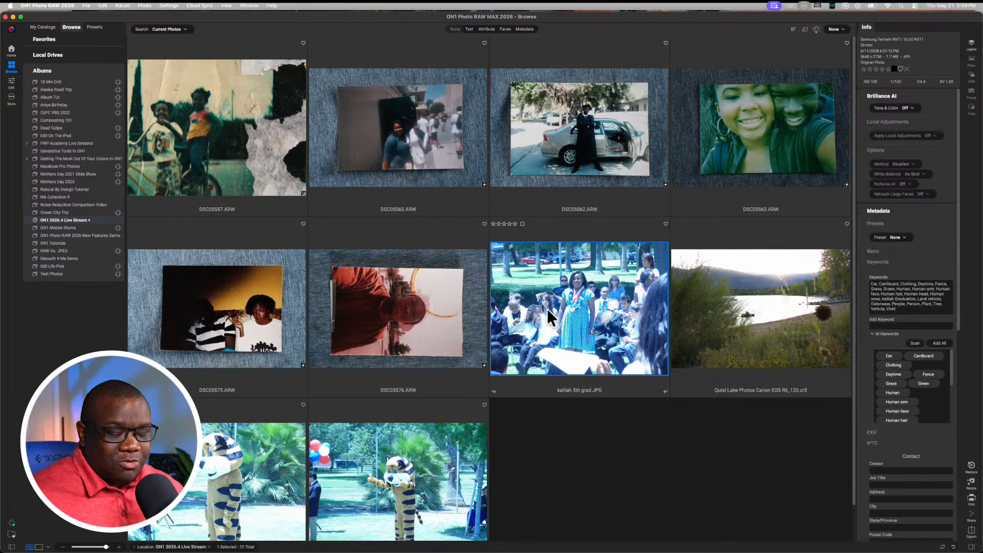
double_click(547, 308)
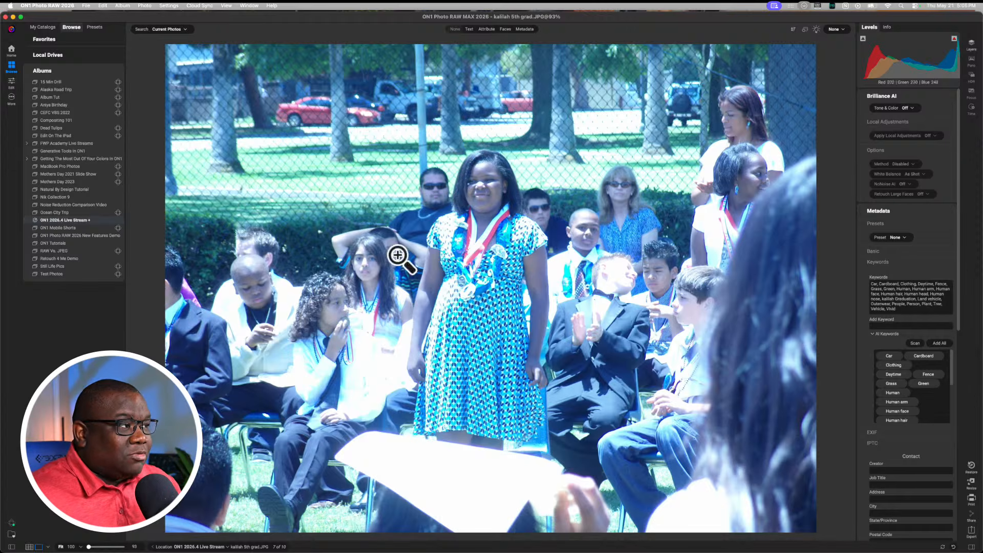
click(885, 29)
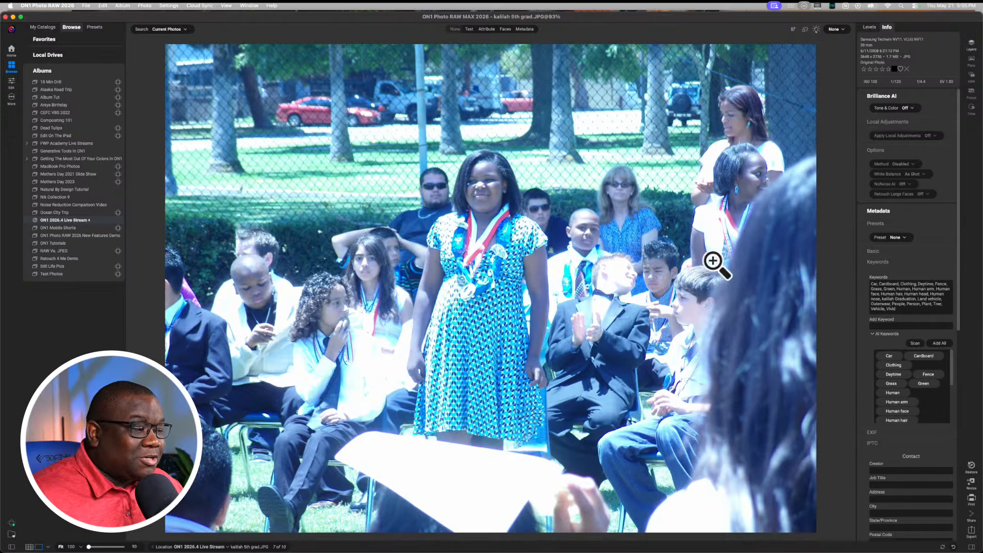
Start Restore AI on the graduation photo, restarting it after cancelling the connection retry, and switch Face Recovery off and on
click(970, 467)
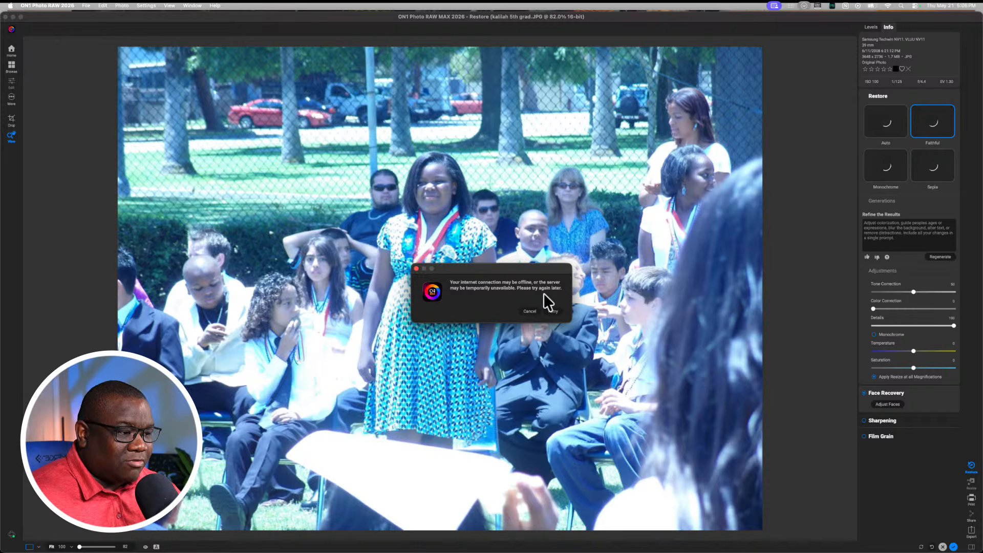
click(530, 311)
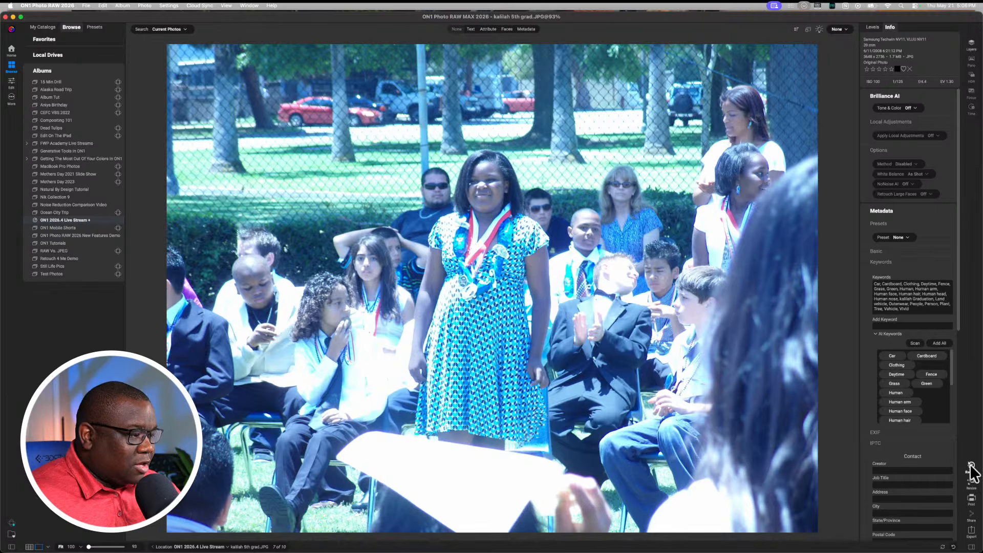
click(971, 466)
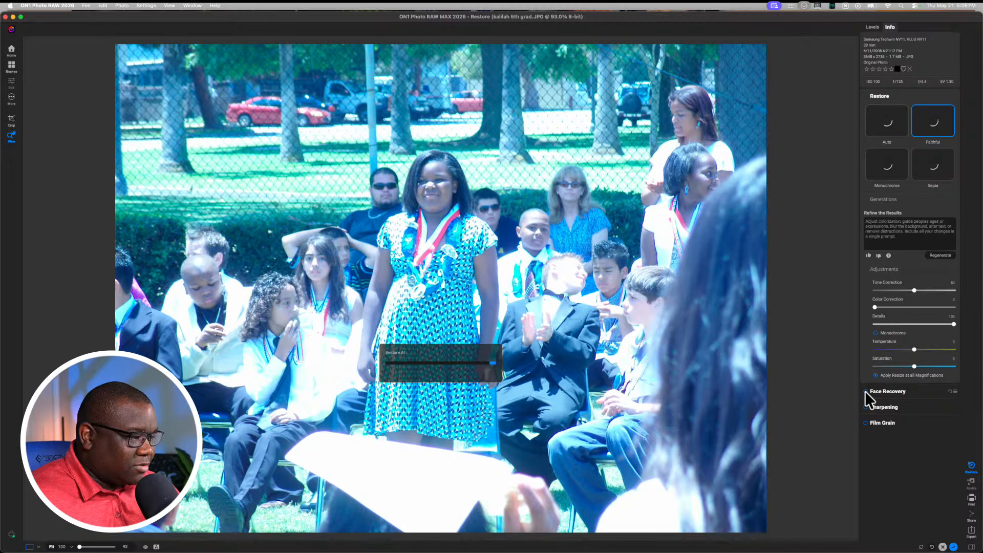
click(865, 391)
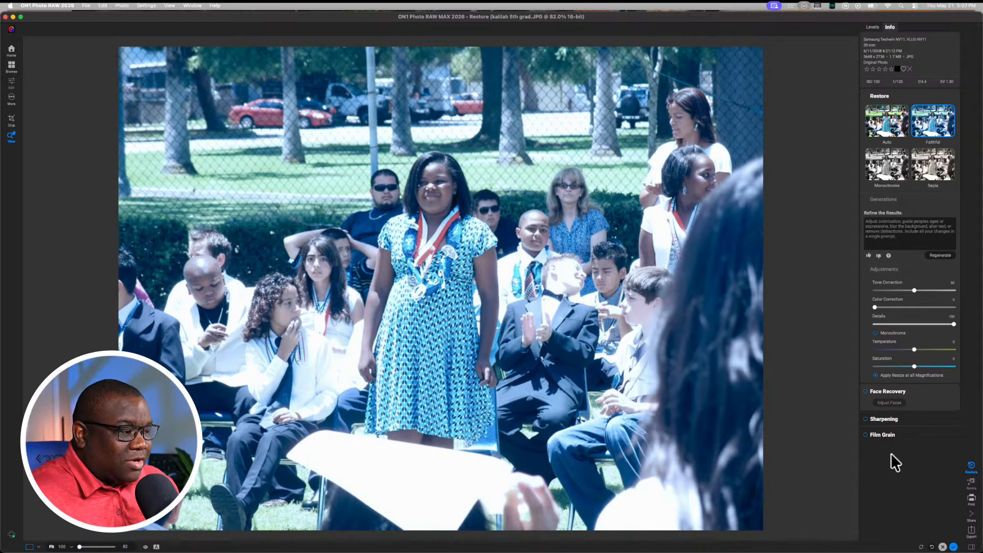
click(865, 391)
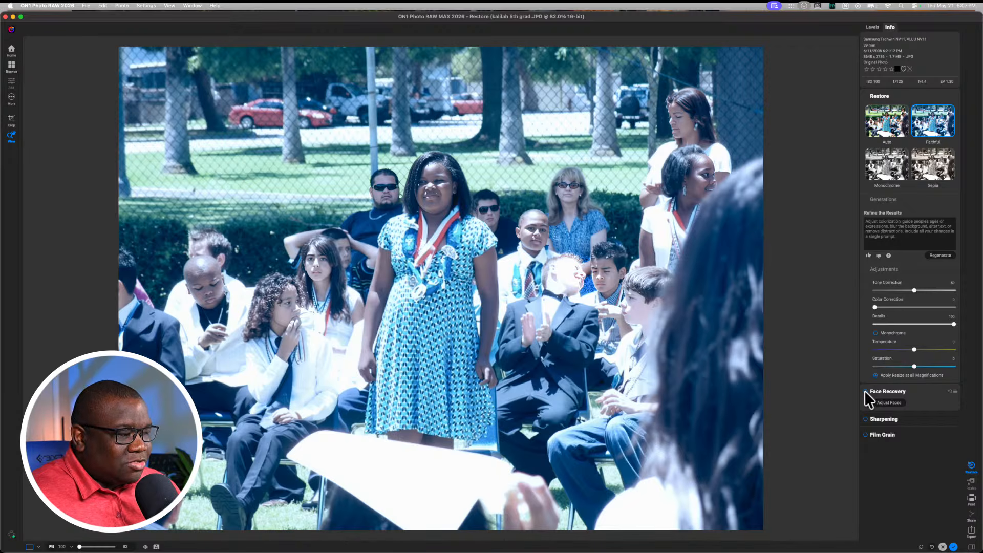
Switch Face Recovery off, raise Color Correction to 49 on the graduation photo, and compare it with the unrestored original
click(865, 391)
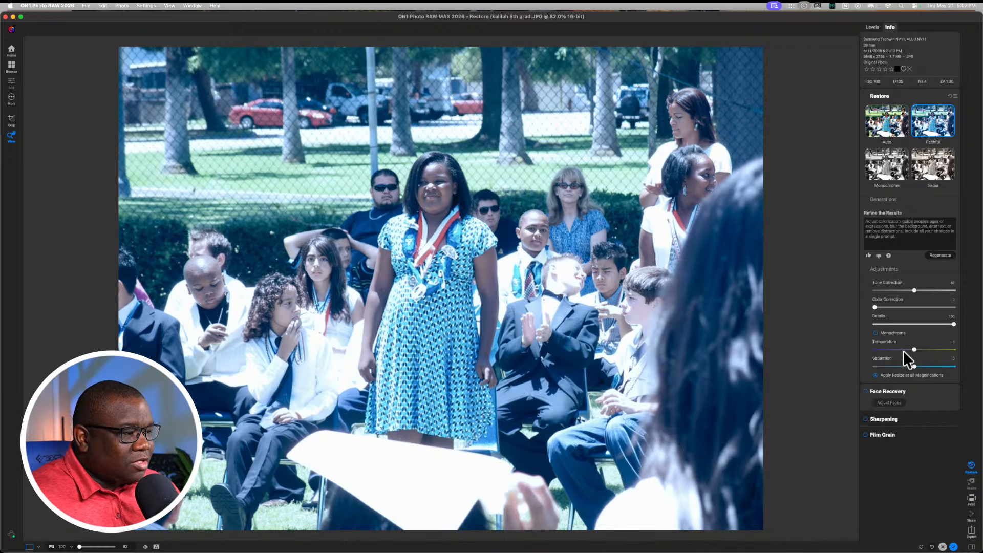
click(874, 307)
drag(874, 307, 902, 308)
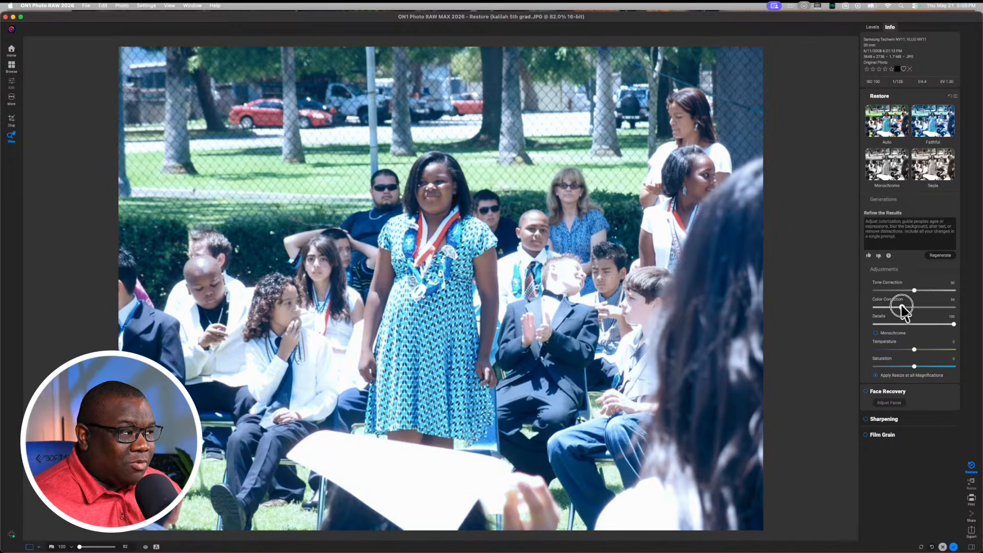
drag(901, 307, 913, 307)
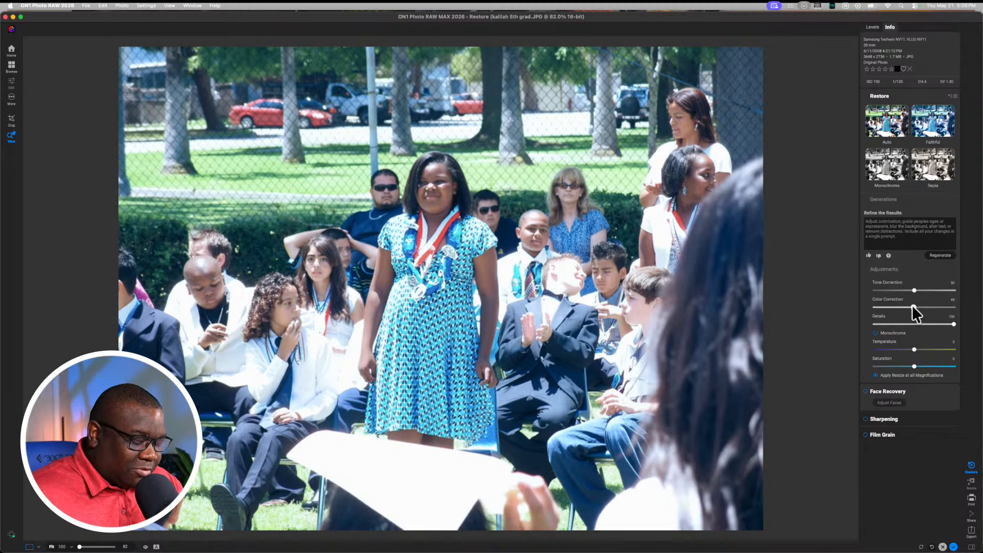
key(p)
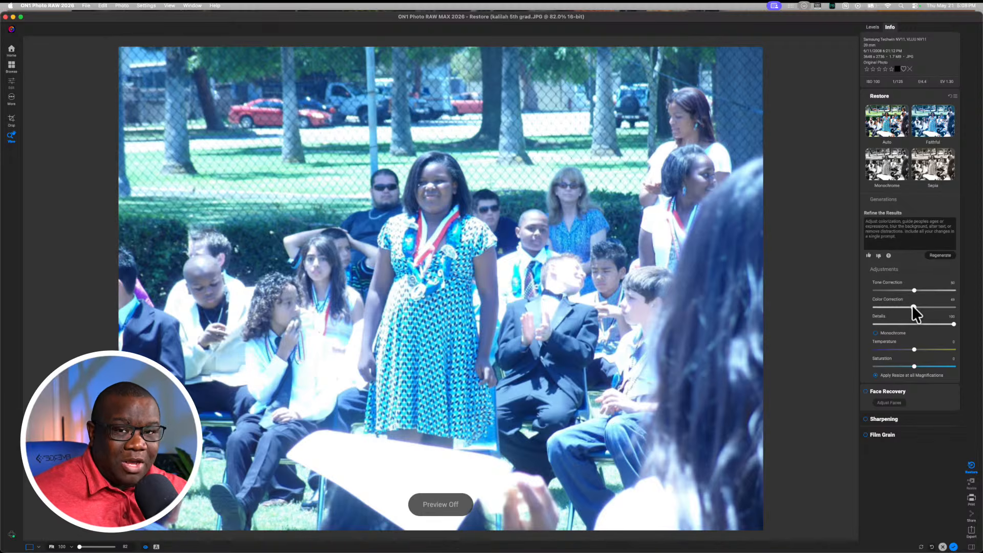
key(p)
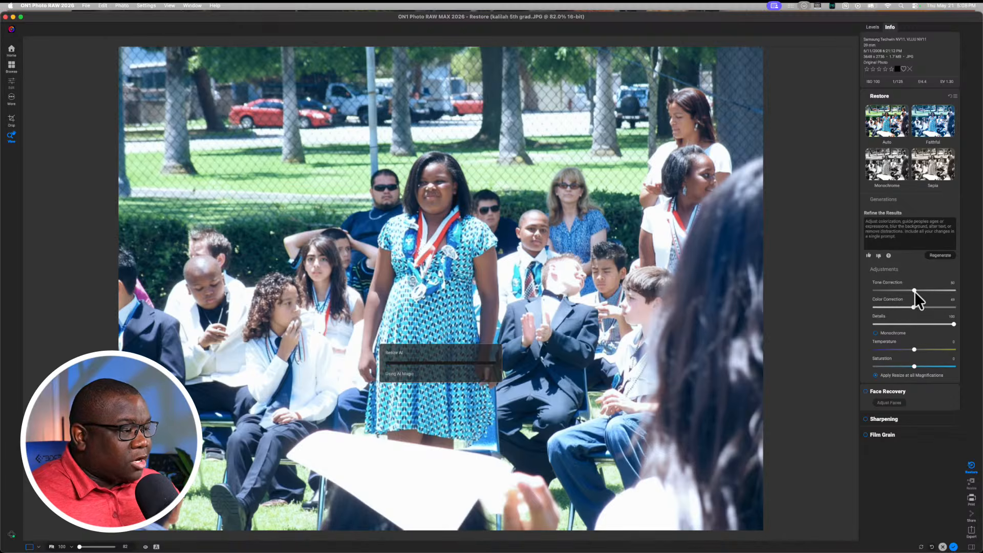
Raise Tone Correction to about 65 and warm the Temperature to 7 on the restored graduation photo
mouse_move(913, 290)
mouse_down()
mouse_move(892, 290)
mouse_move(926, 291)
mouse_up()
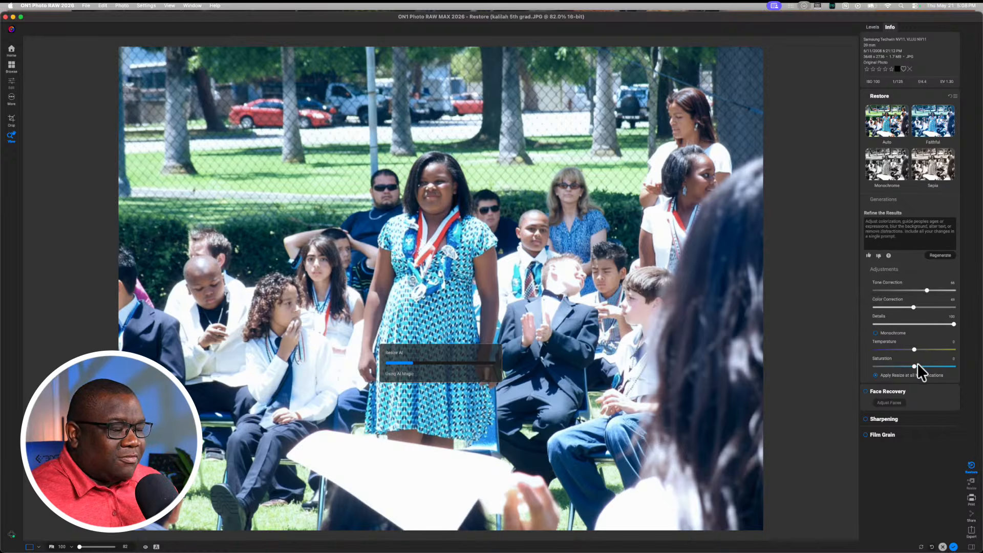
click(914, 350)
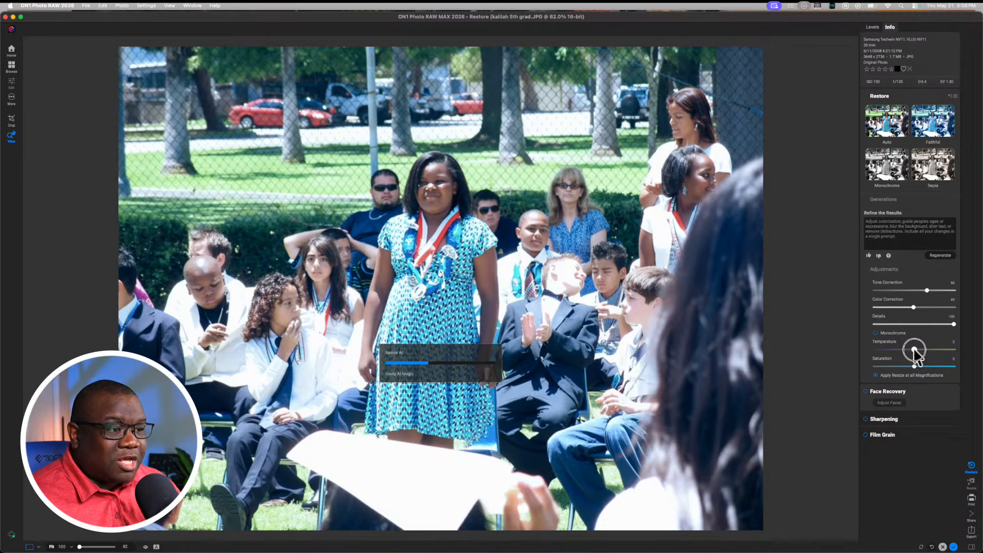
drag(914, 350, 920, 350)
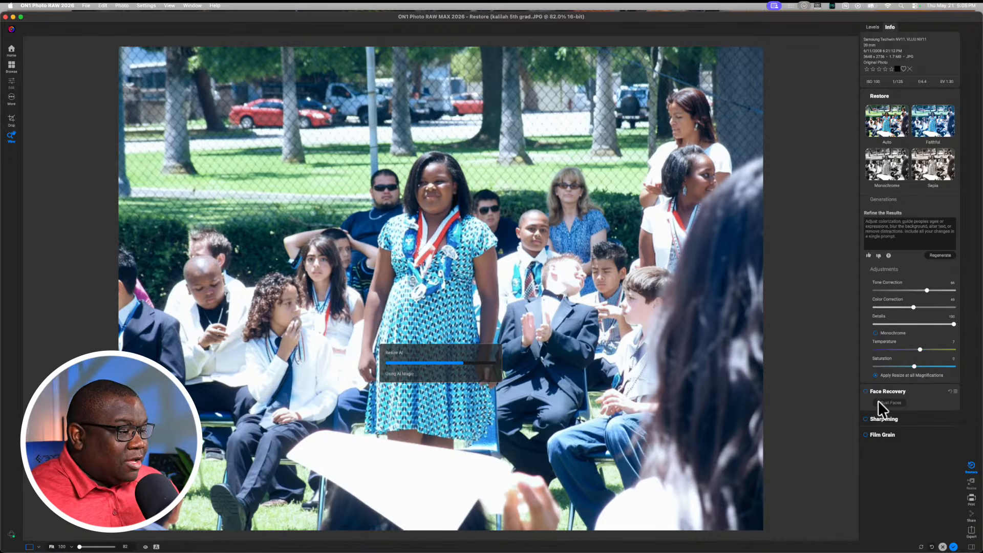
Accept the restoration, save it as a JPEG with After Saving set to Develop, and cancel the resulting editing session
click(954, 548)
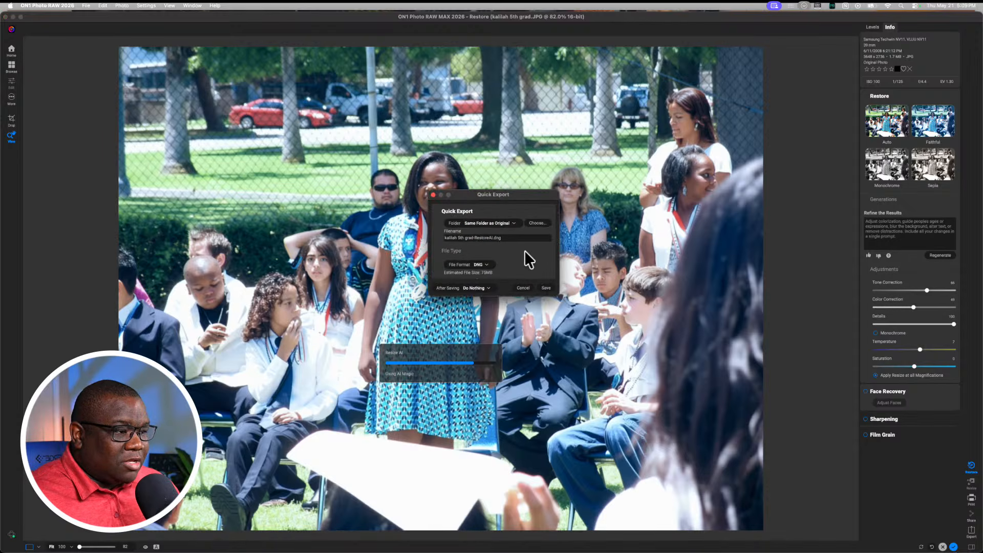
click(485, 263)
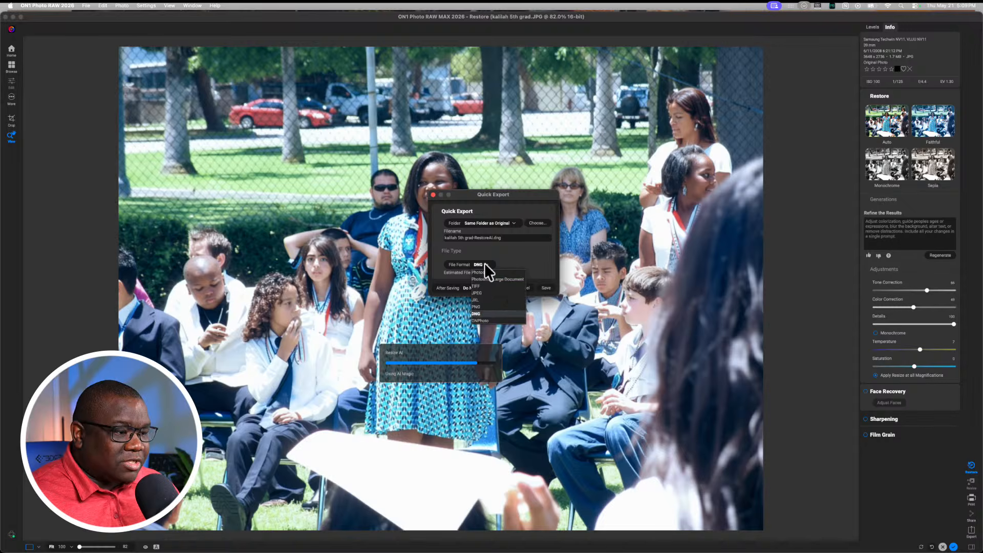
click(479, 293)
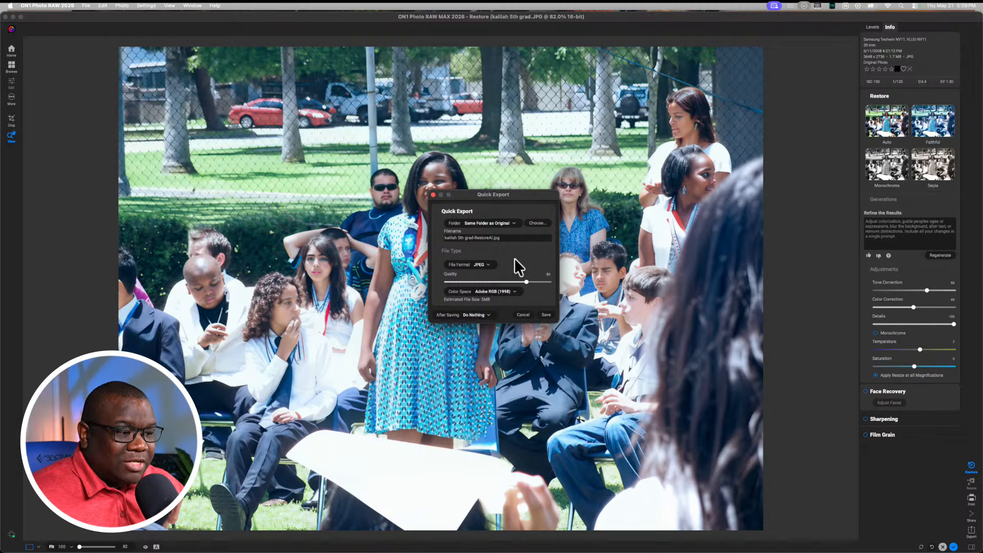
click(486, 315)
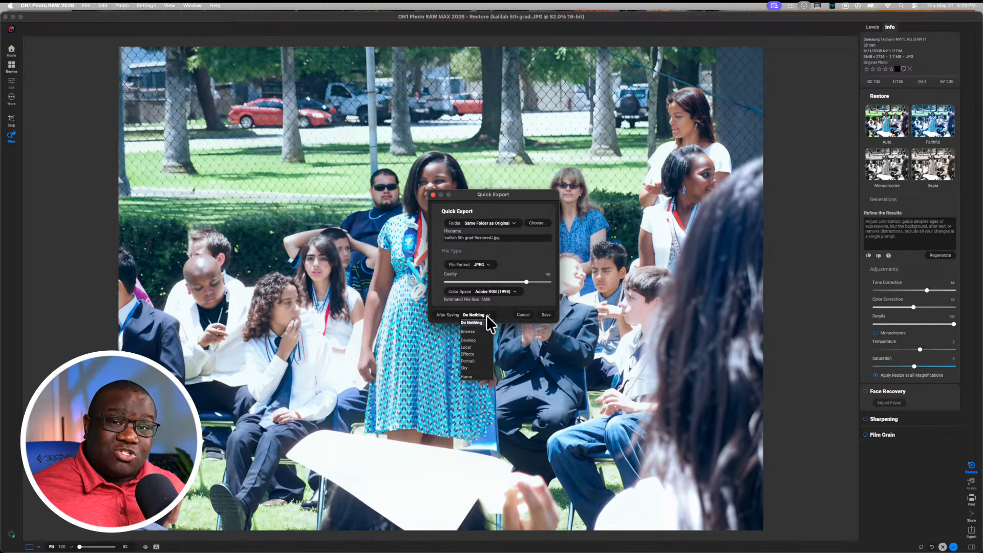
click(478, 341)
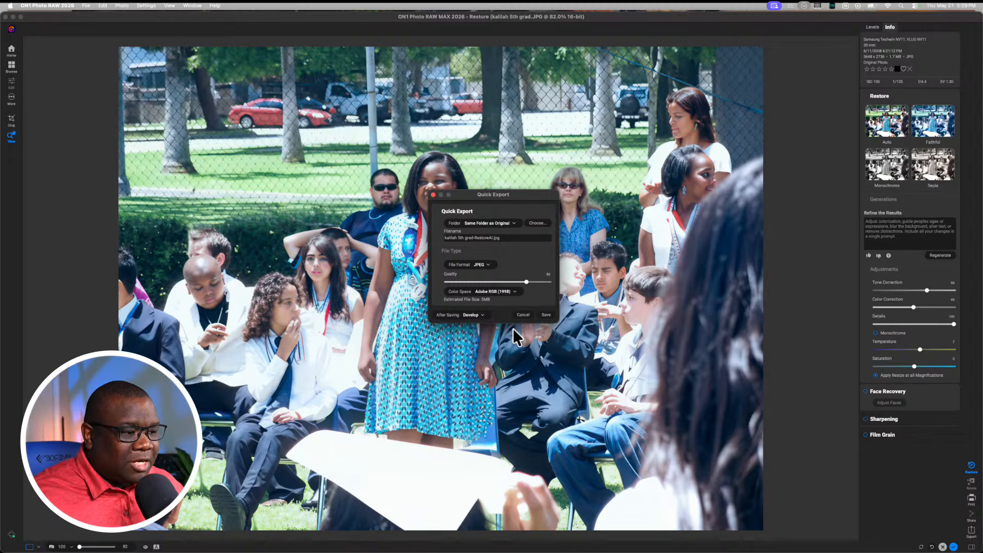
click(545, 315)
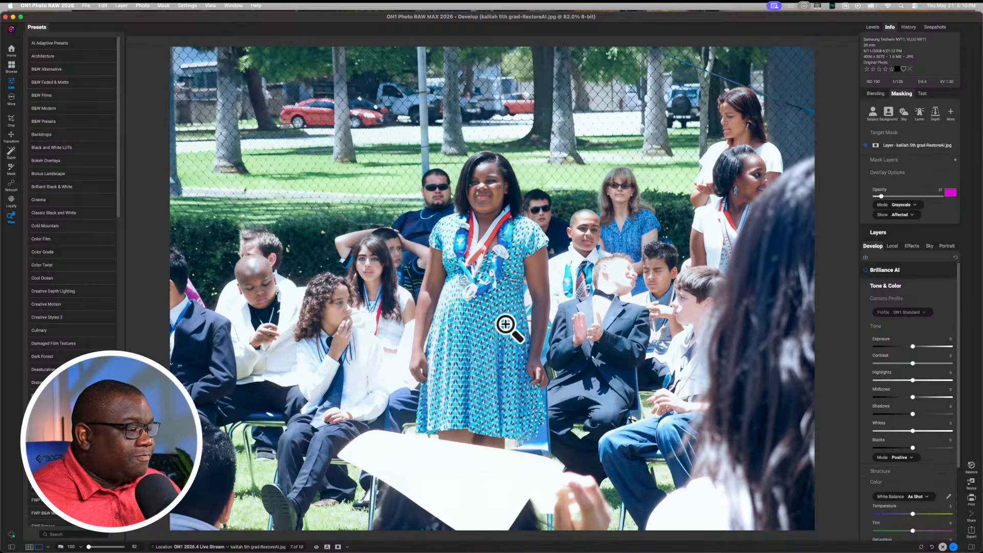
click(942, 546)
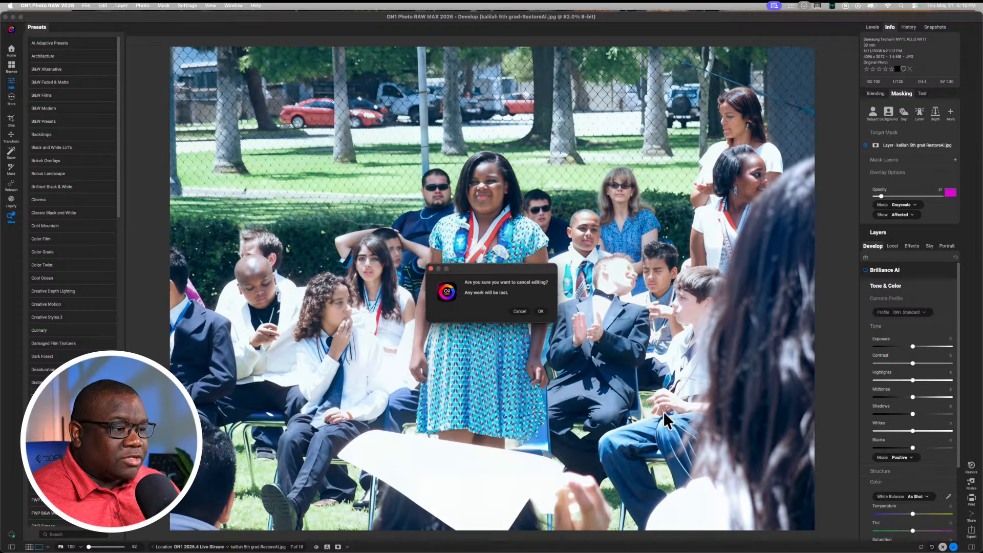
click(541, 311)
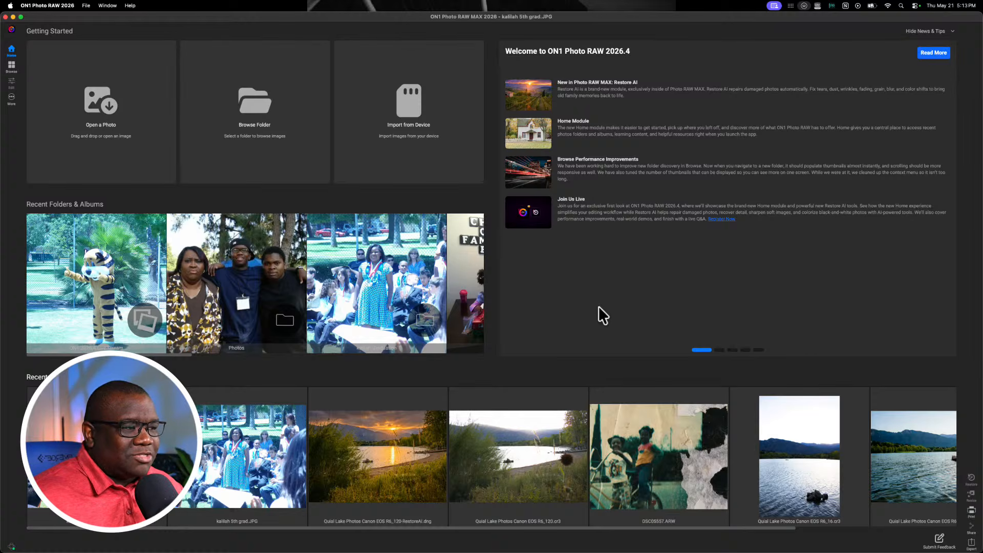
Hide and reshow News & Tips on the Home screen, look through each of its pages, and hide it again
click(916, 31)
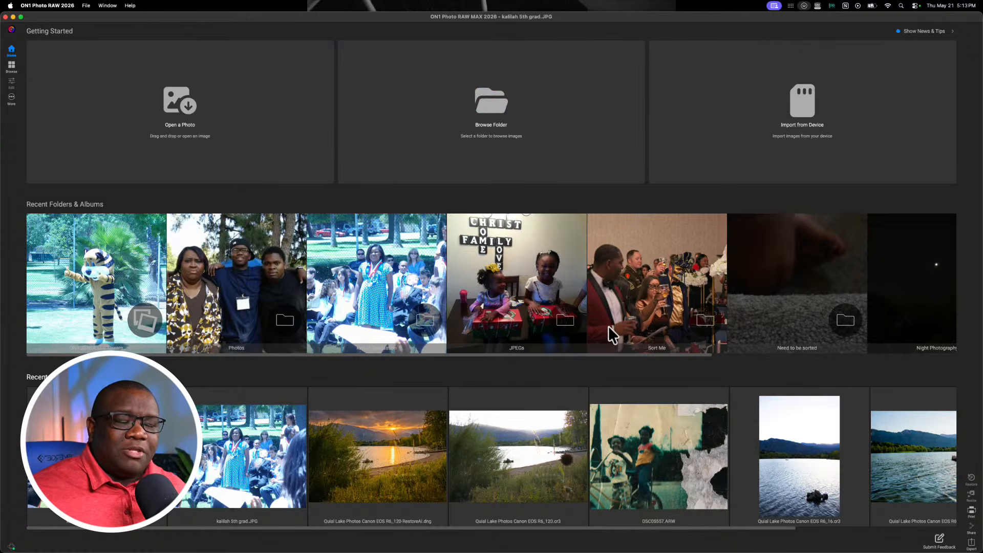
click(914, 31)
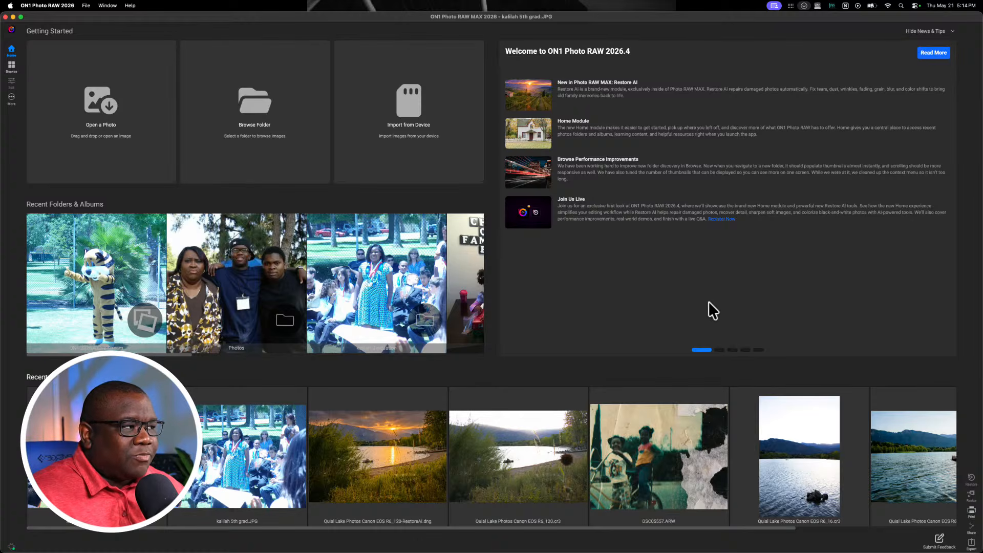
click(720, 350)
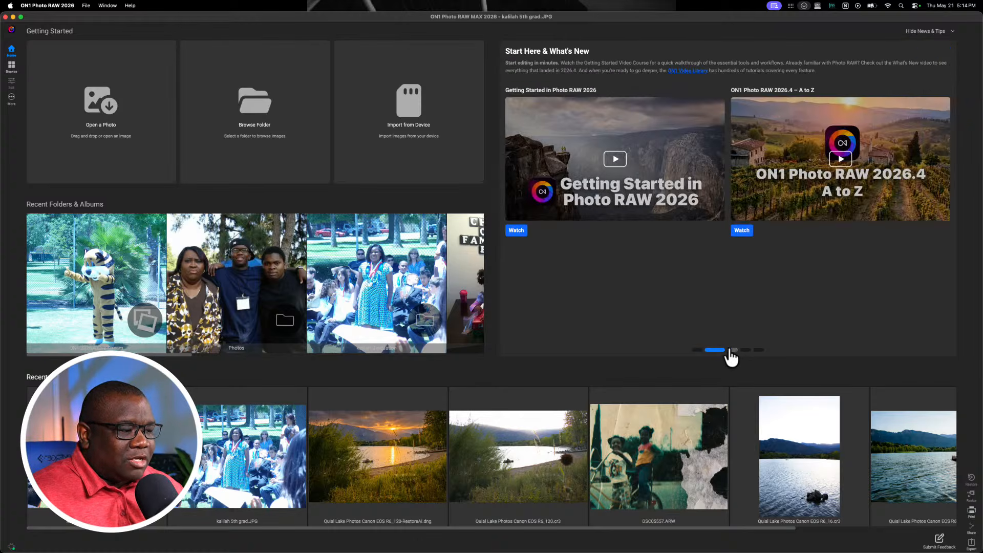
click(732, 350)
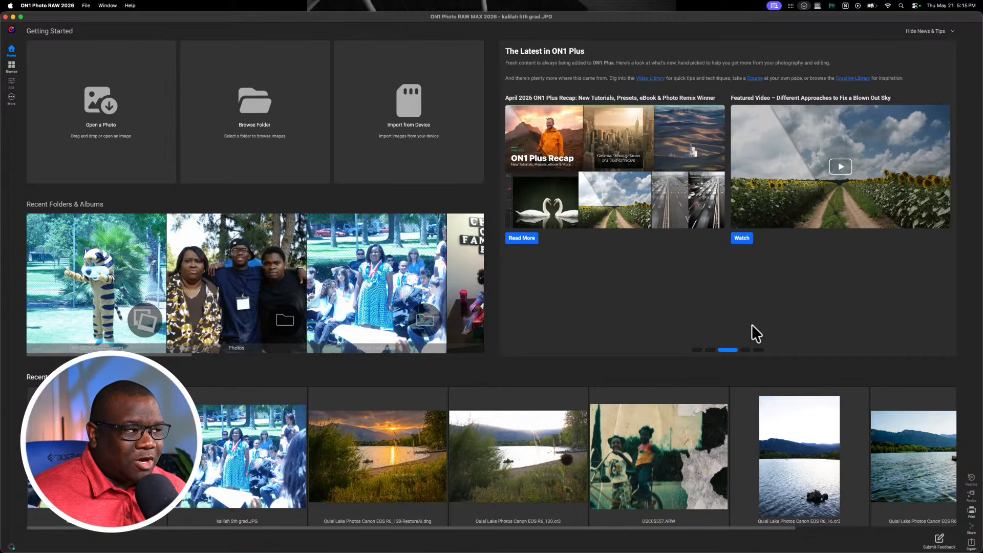
click(748, 350)
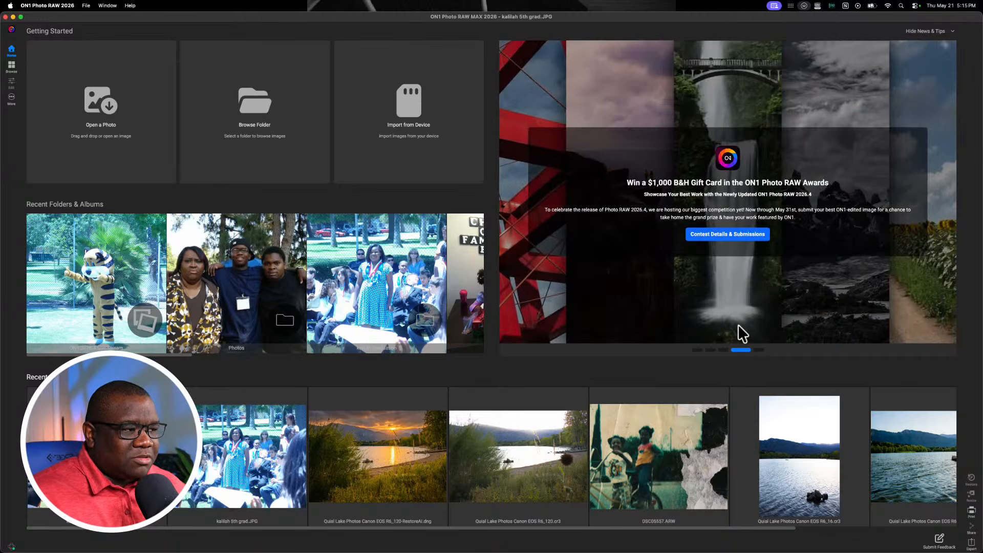
click(758, 350)
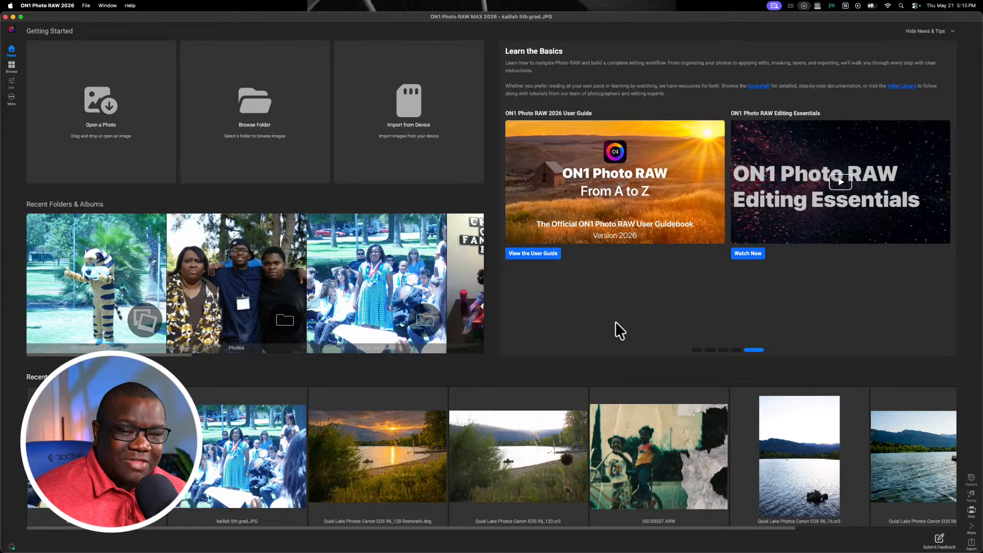
click(919, 32)
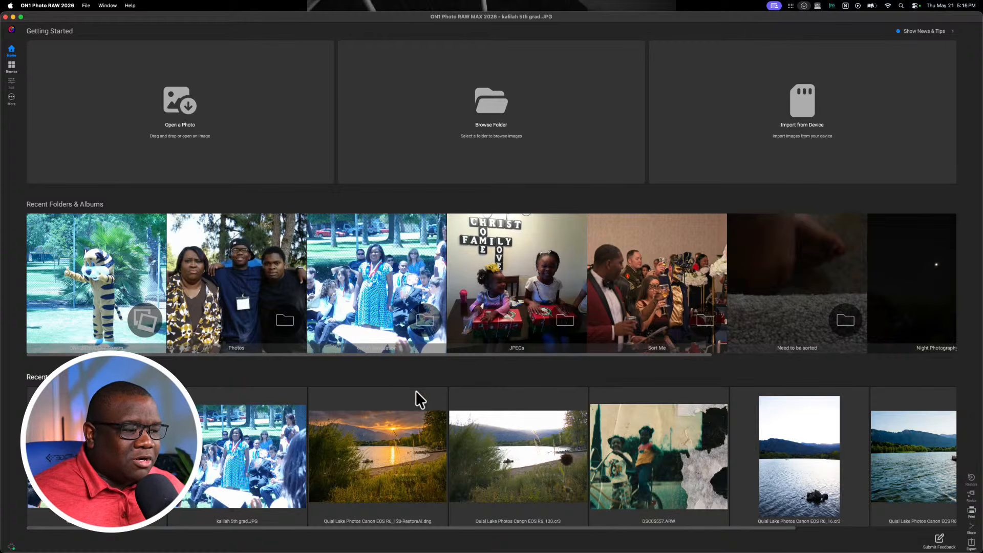
Look over the recent folders and photos, show the Practice Files, and open ON1 Sample 3.NEF for editing
drag(397, 354, 360, 364)
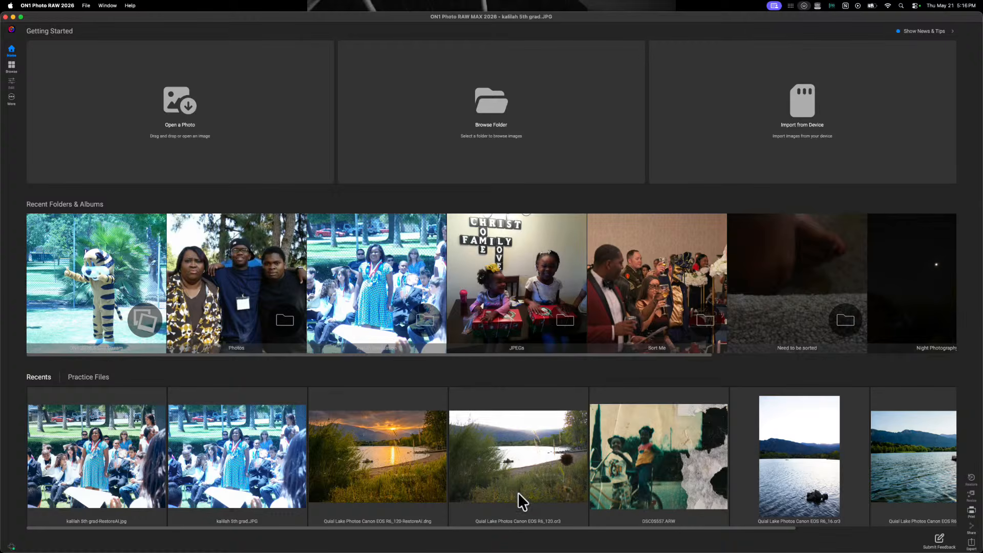
drag(483, 530, 377, 517)
click(88, 378)
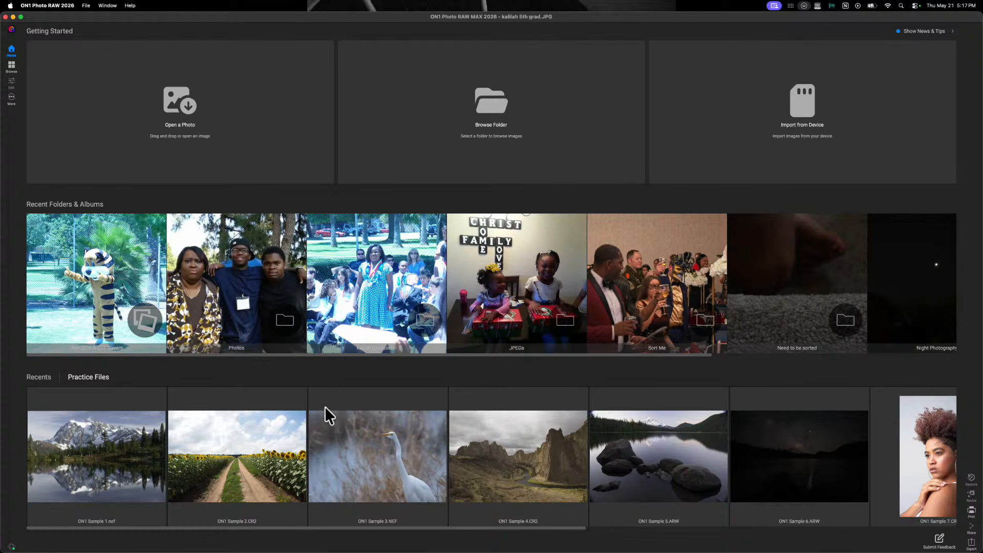
click(374, 464)
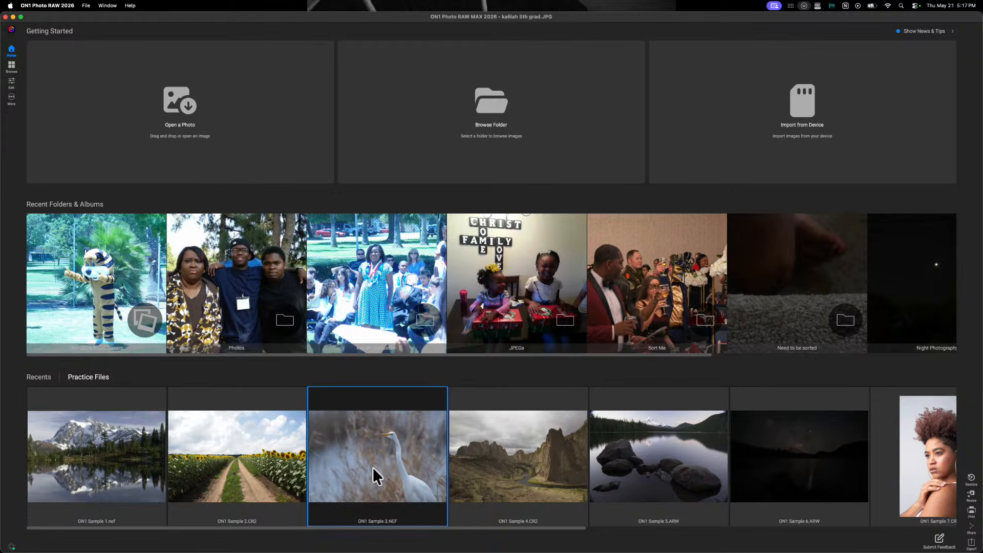
double_click(377, 459)
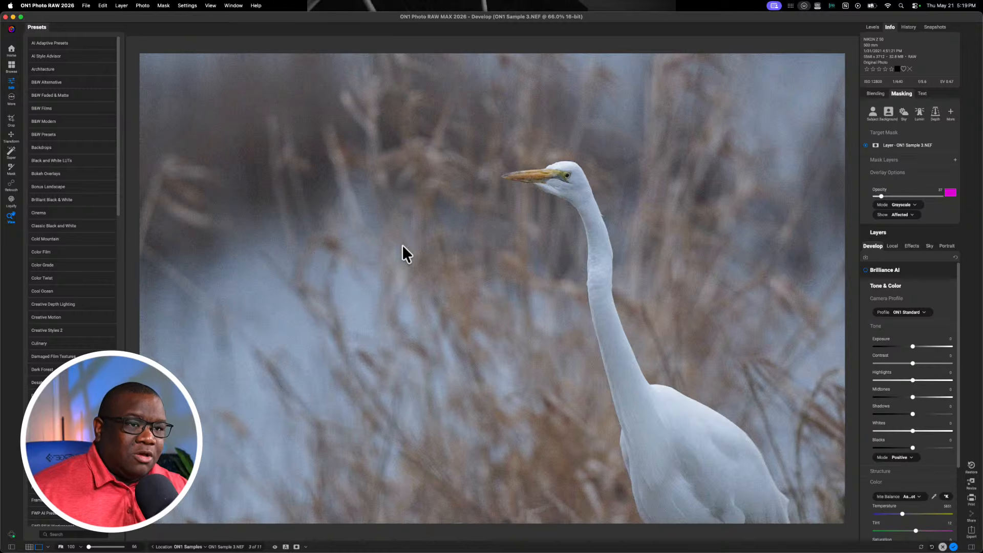
Return to the Home screen, open the Submit Feedback request form in Chrome, and bring its browser window into view
click(11, 50)
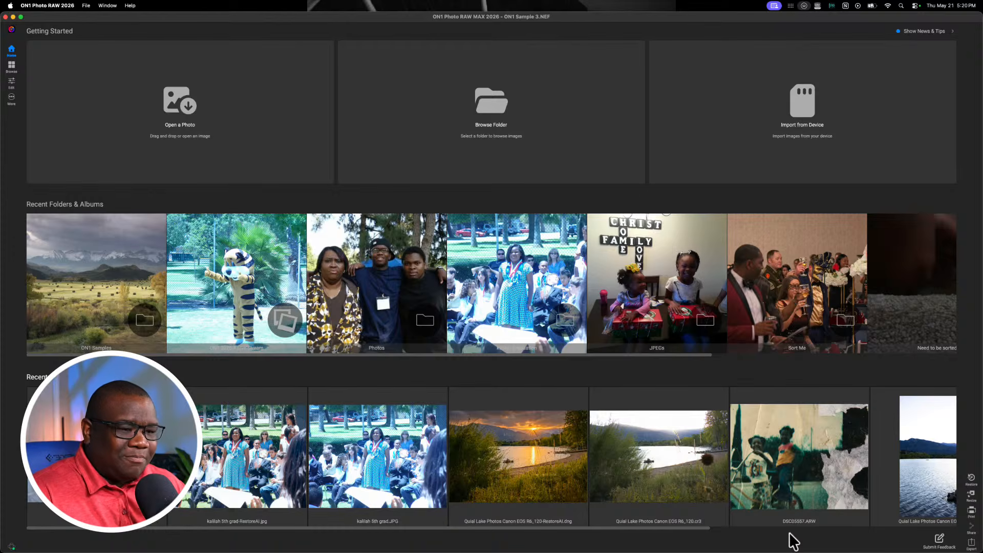
click(937, 540)
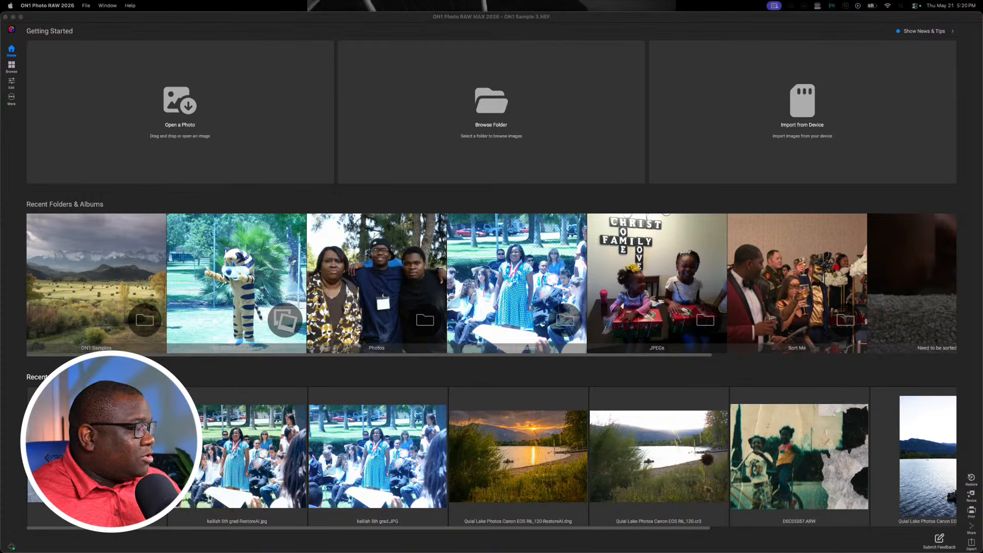
drag(982, 115, 695, 28)
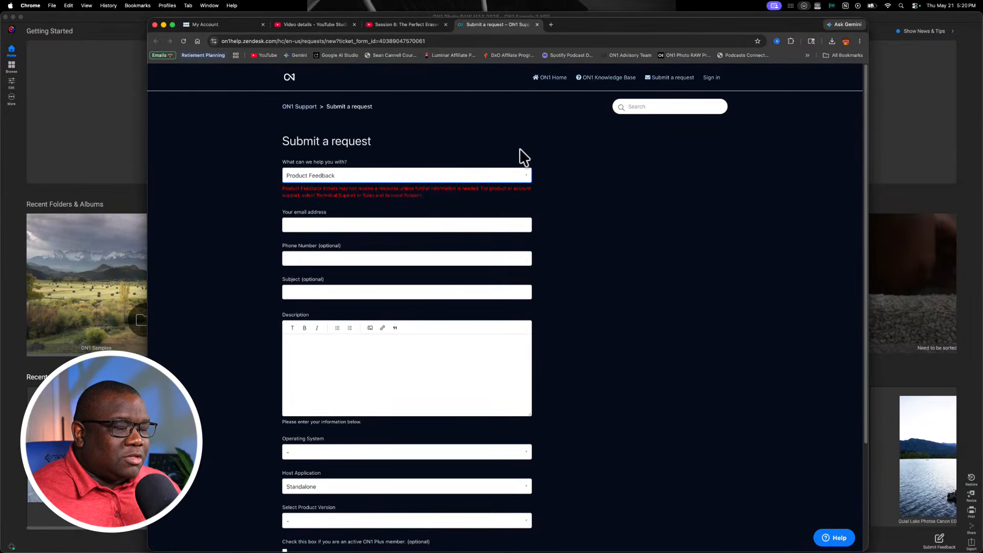
Detach the feedback form into its own window, minimize the YouTube browser window, and look through the form's fields
drag(505, 26, 505, 63)
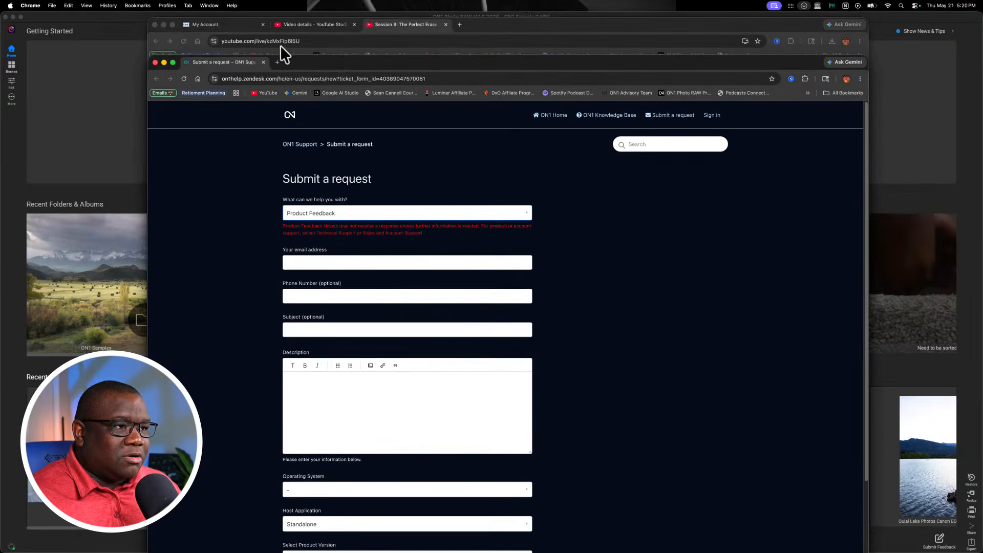
click(158, 21)
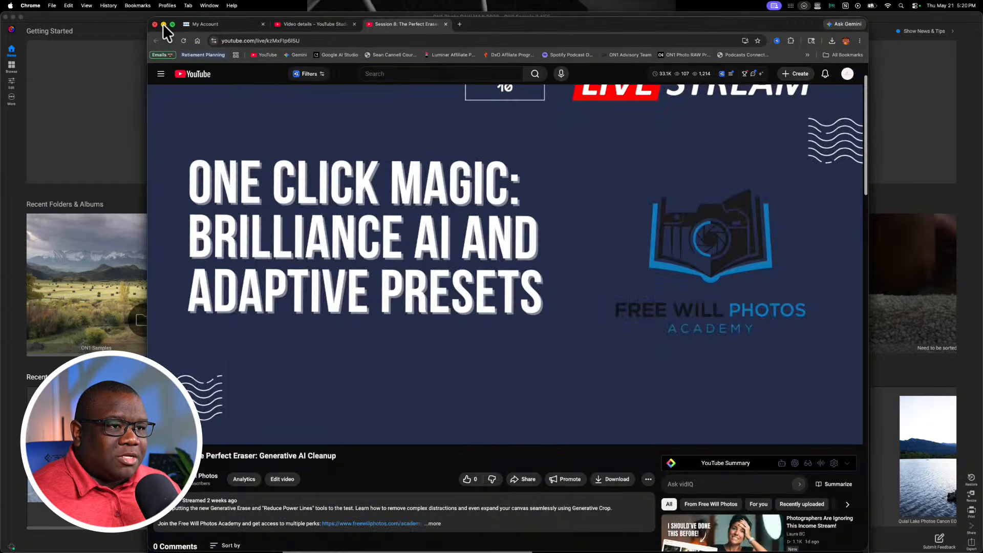
click(164, 25)
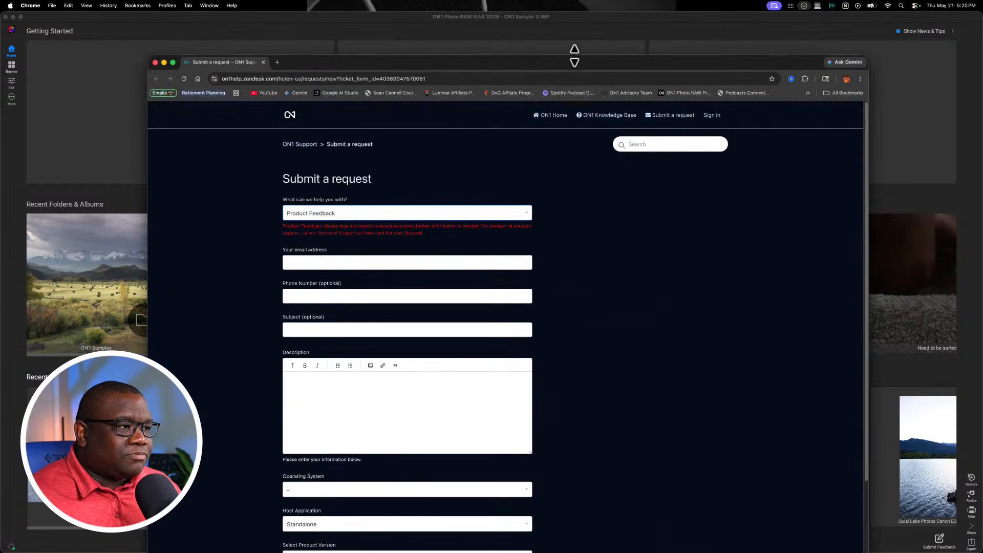
drag(575, 61, 582, 19)
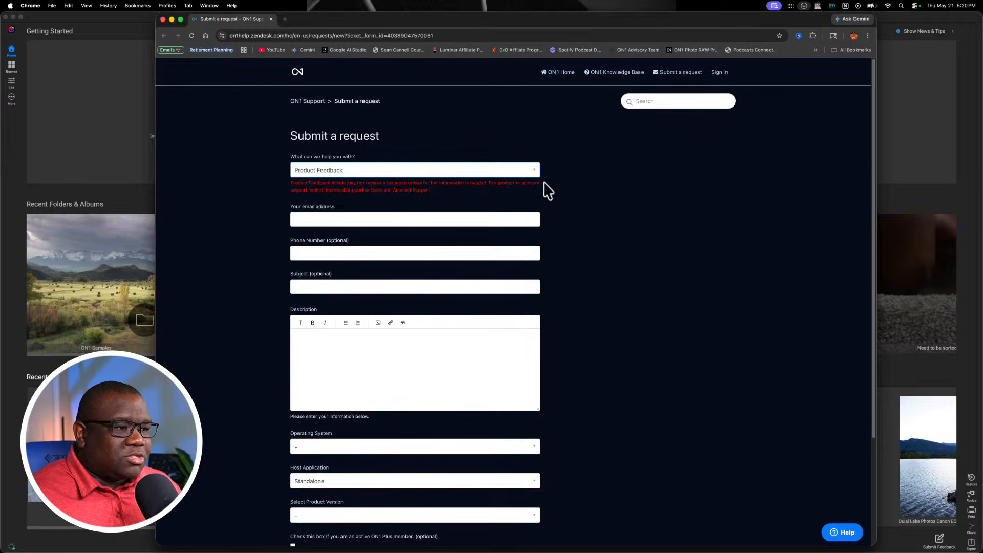
scroll(429, 237, down, 2)
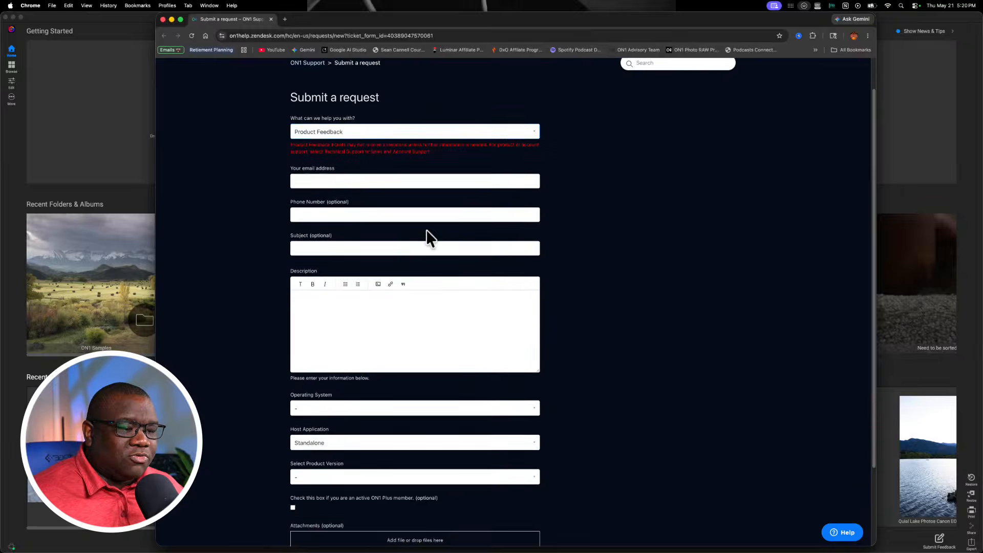
Look through the feedback form and its request types with Product Feedback selected, and close the form's browser window
scroll(427, 233, down, 5)
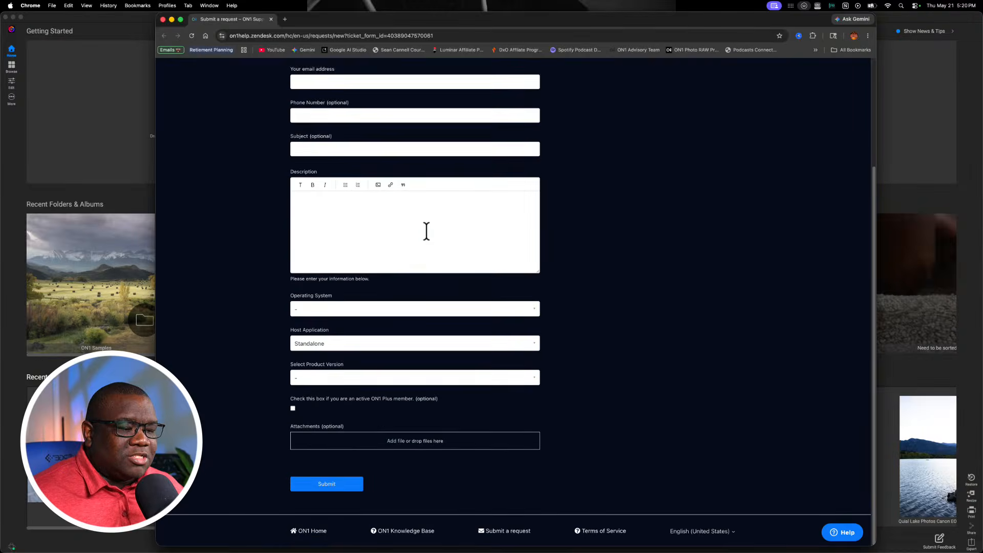
scroll(426, 230, up, 7)
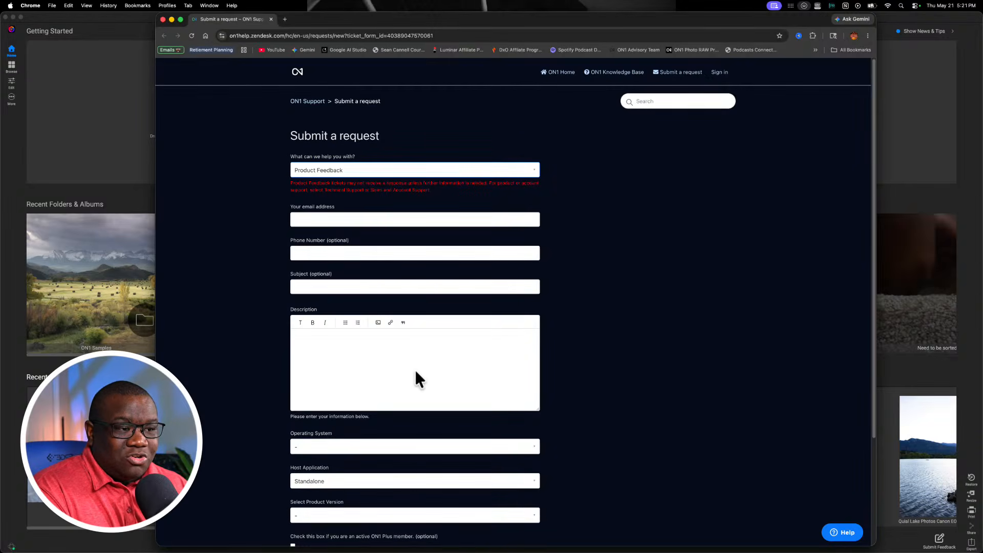
click(341, 172)
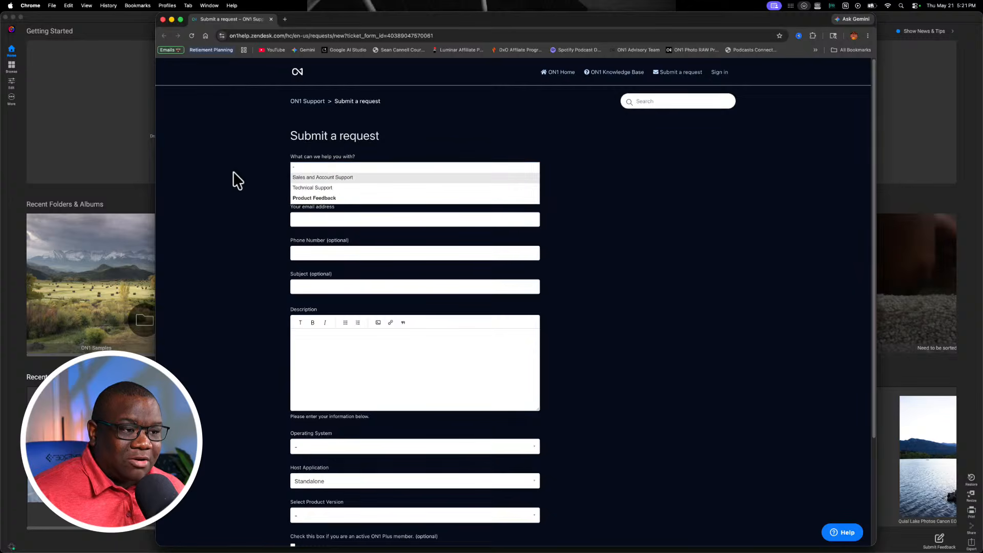
click(246, 170)
click(314, 170)
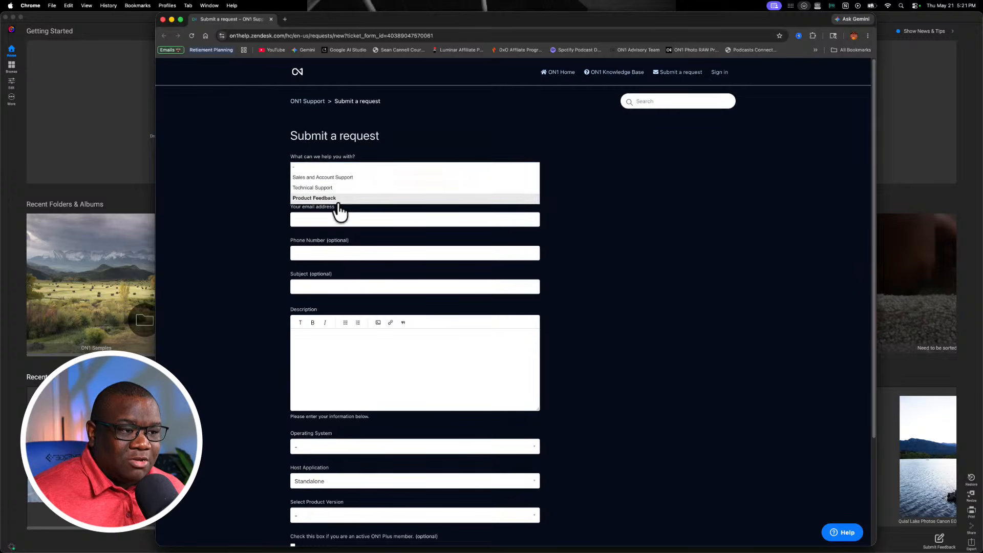
click(315, 197)
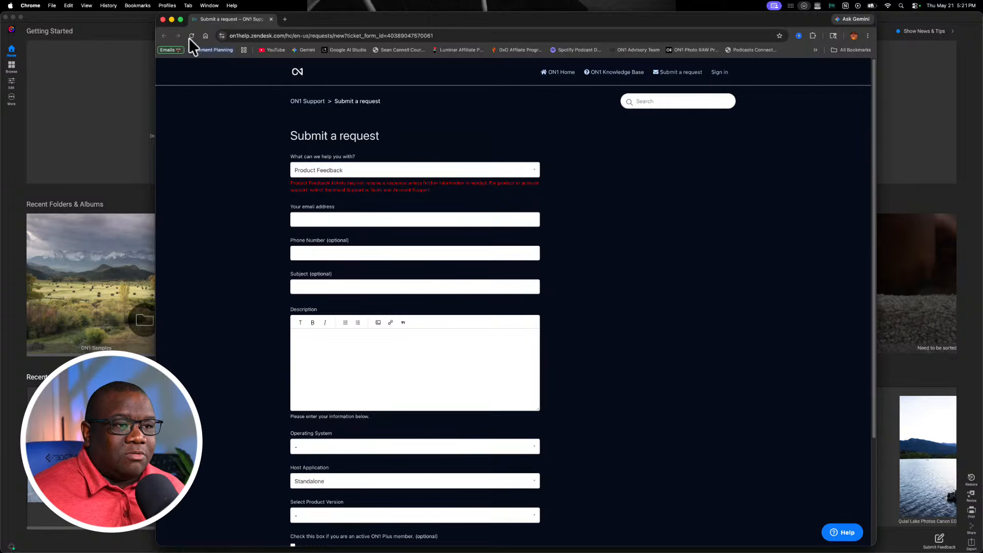
click(163, 19)
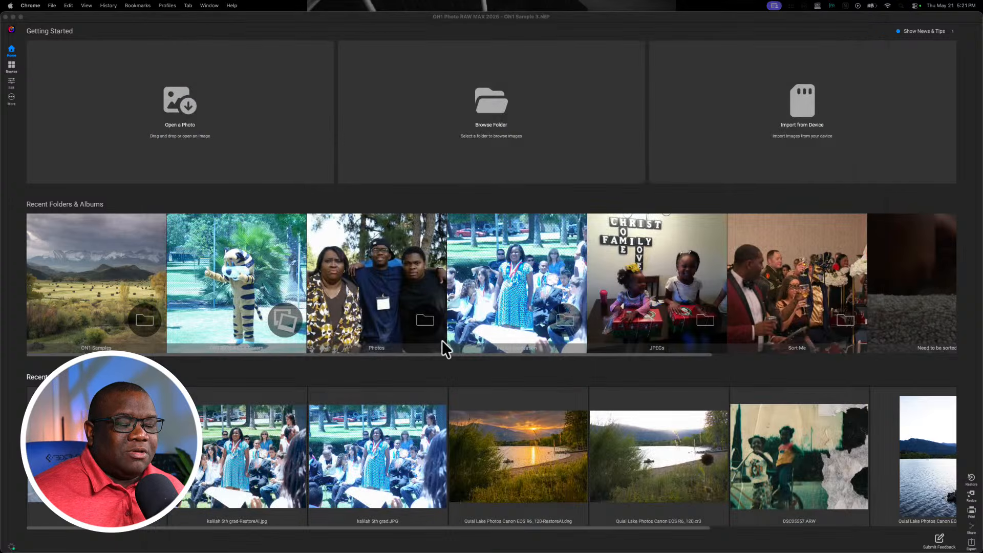
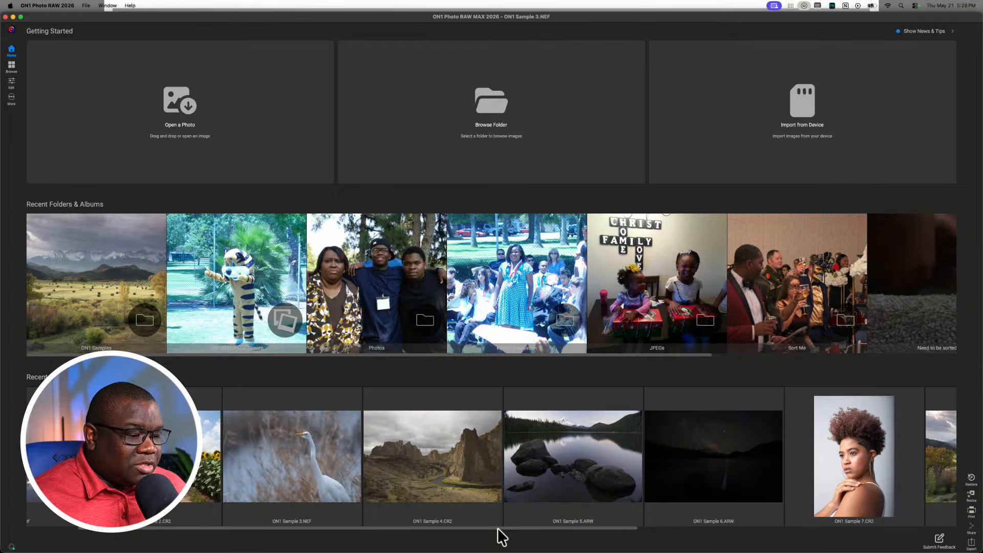
Open ON1 Sample 4.CR2 from the recent photos and send it to Restore
click(466, 492)
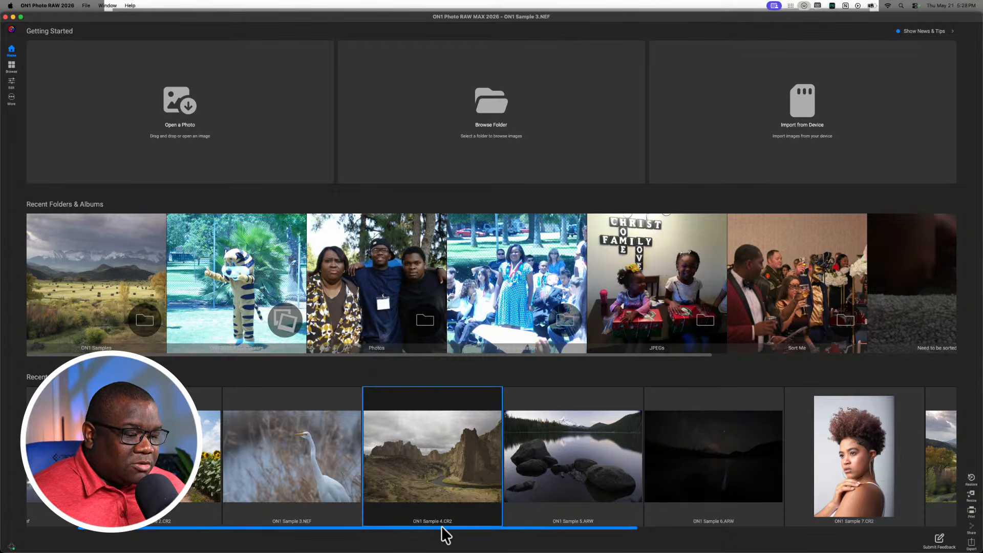
double_click(431, 457)
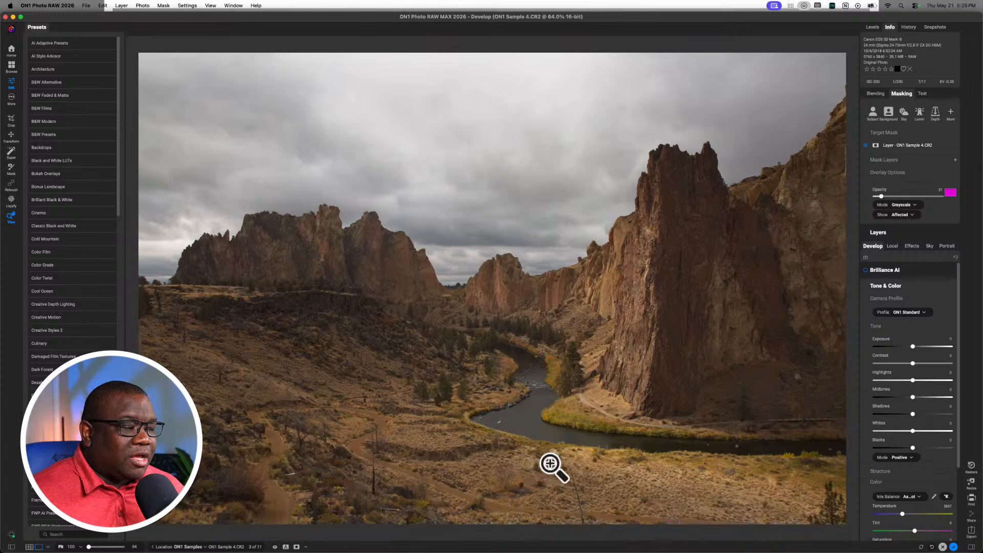
click(970, 467)
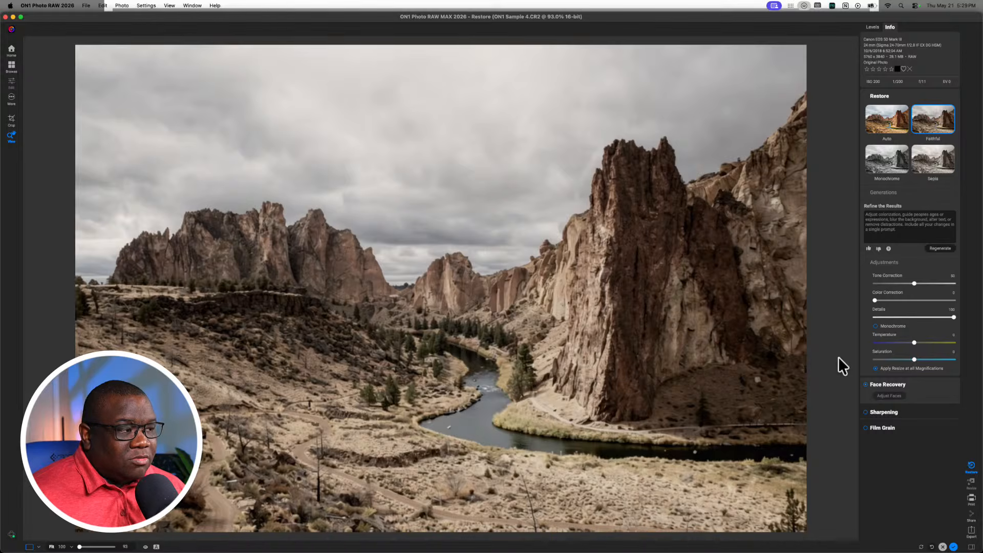
Regenerate the restoration with the refinement prompt "night time stary sky"
click(866, 233)
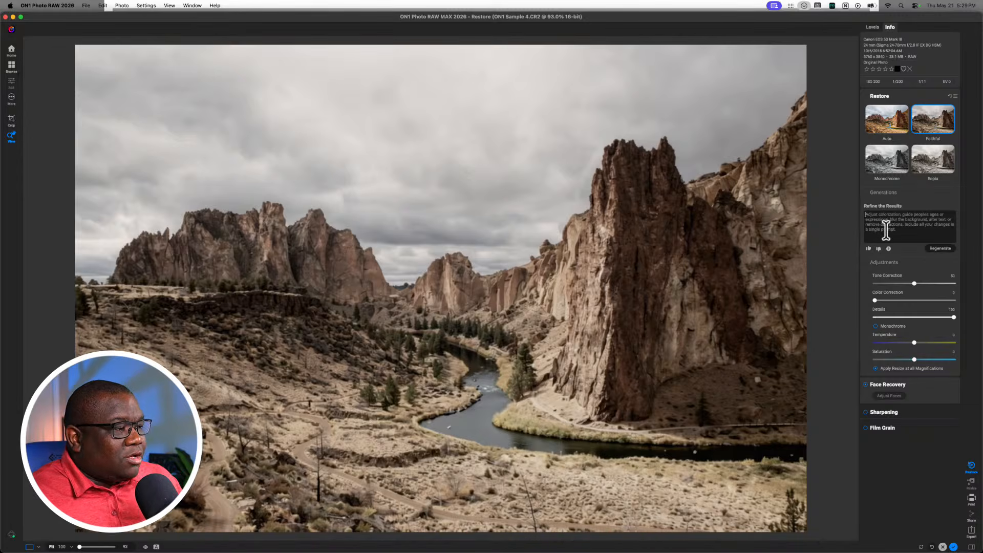
text(n)
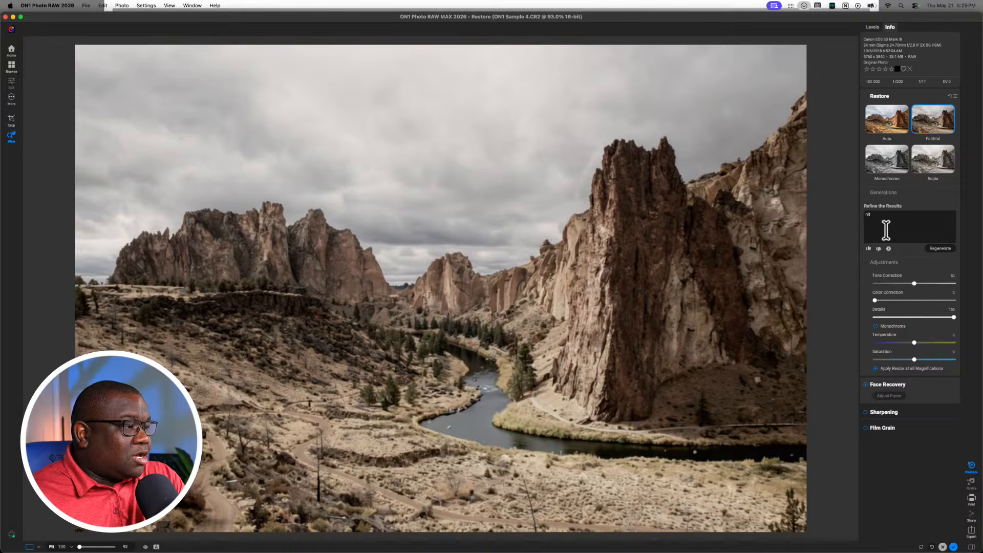
text(ight)
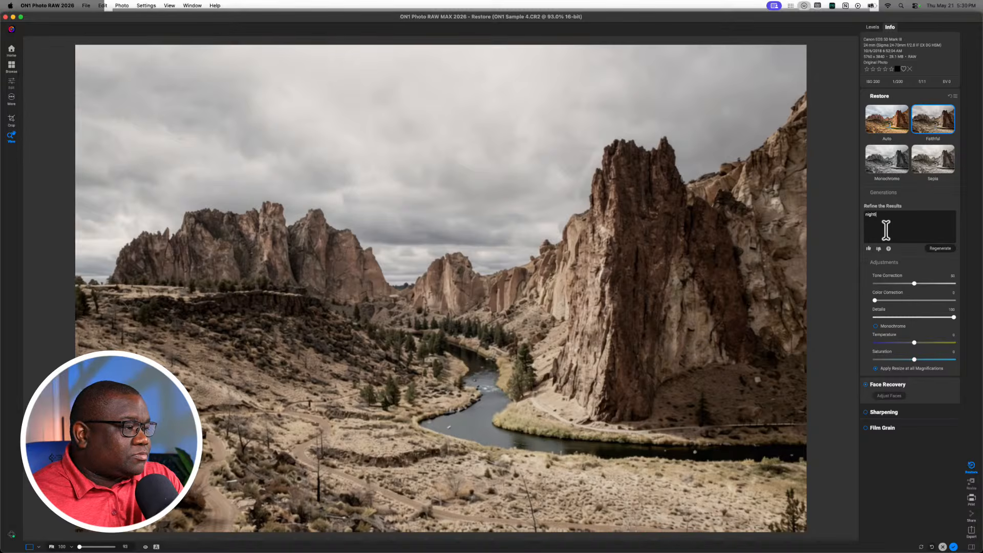
text( time stary sky)
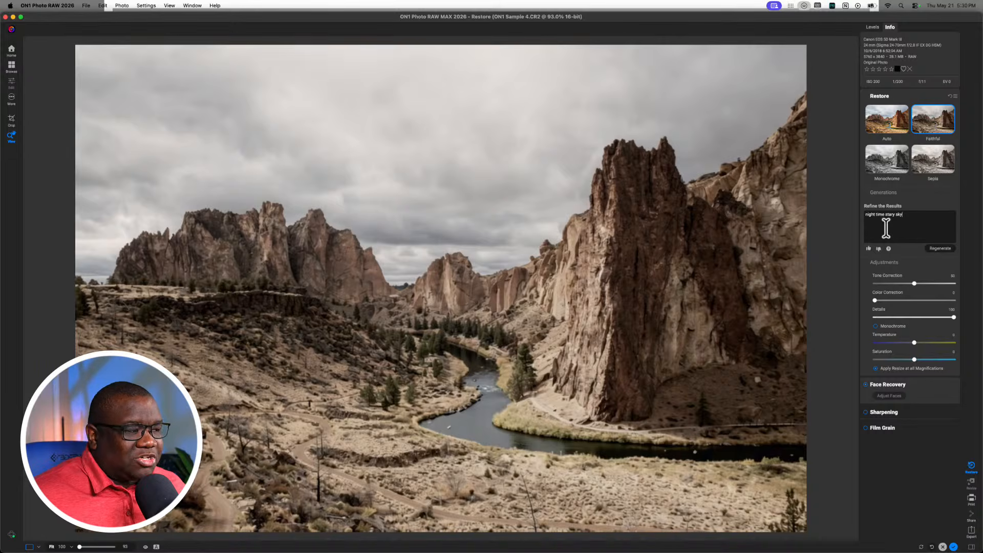
click(938, 248)
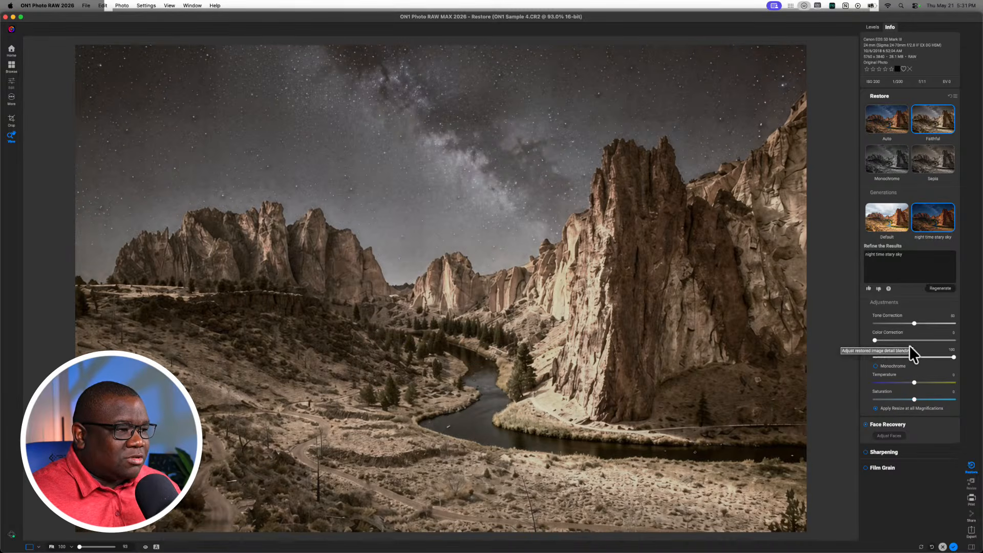
Raise the restoration's Color Correction to about 90 and Tone Correction to about 85, with Details at 100
drag(874, 340, 946, 340)
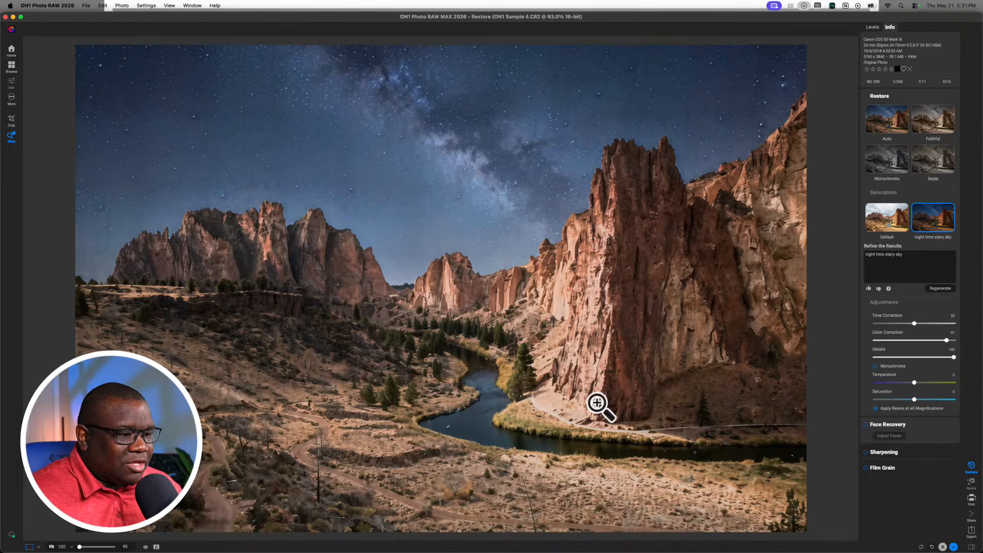
mouse_move(952, 358)
mouse_down()
mouse_move(892, 361)
mouse_move(957, 362)
mouse_up()
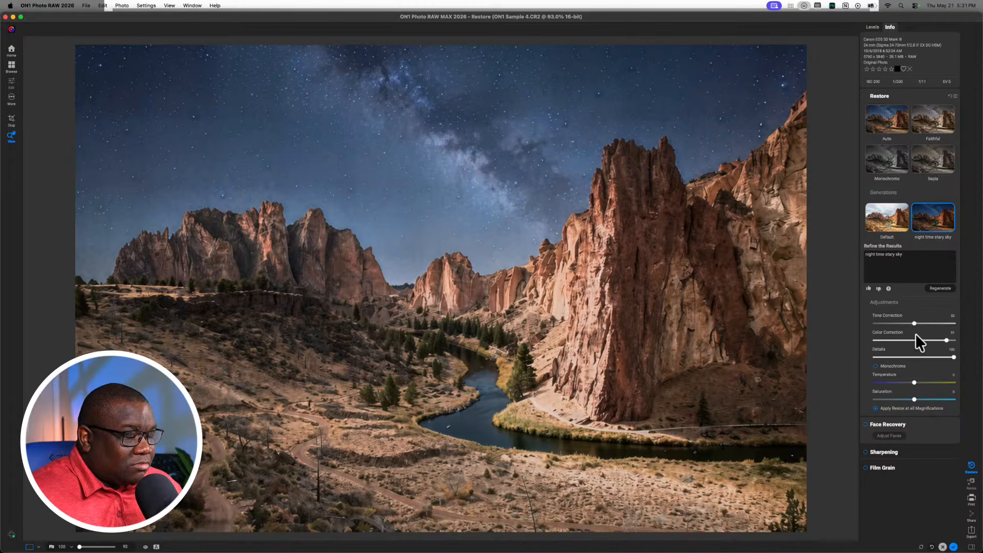
drag(914, 323, 942, 322)
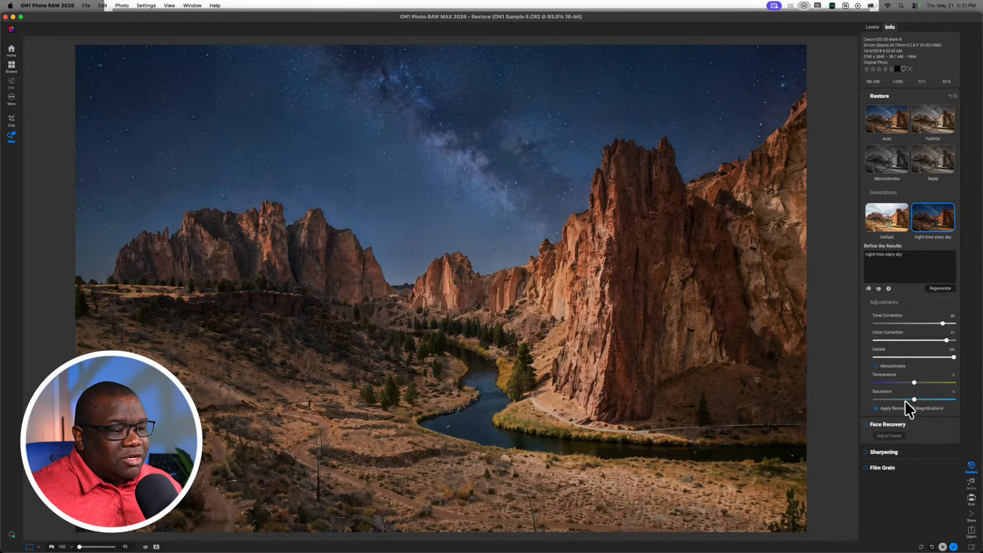
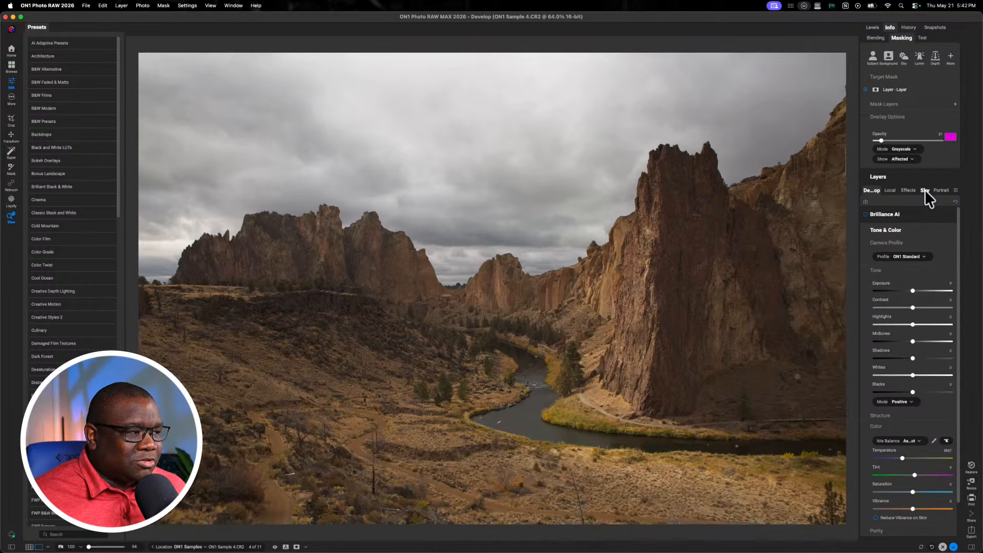
Move Sky to the front of the editing tab order and return it to its place before Portrait
drag(924, 190, 864, 200)
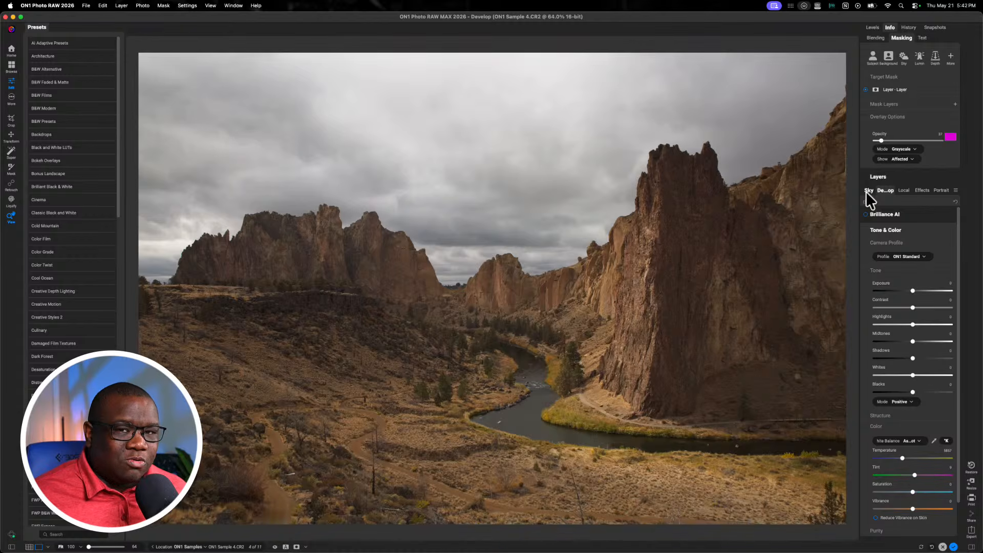
drag(865, 191, 924, 197)
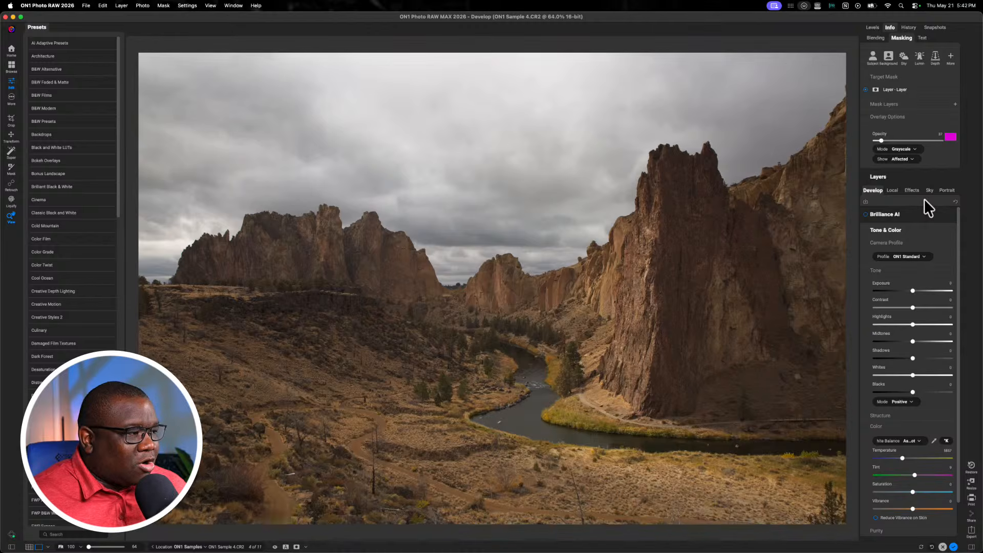
Replace the canyon photo's sky with the Night style of Sky Swap AI and compare before and after
click(925, 189)
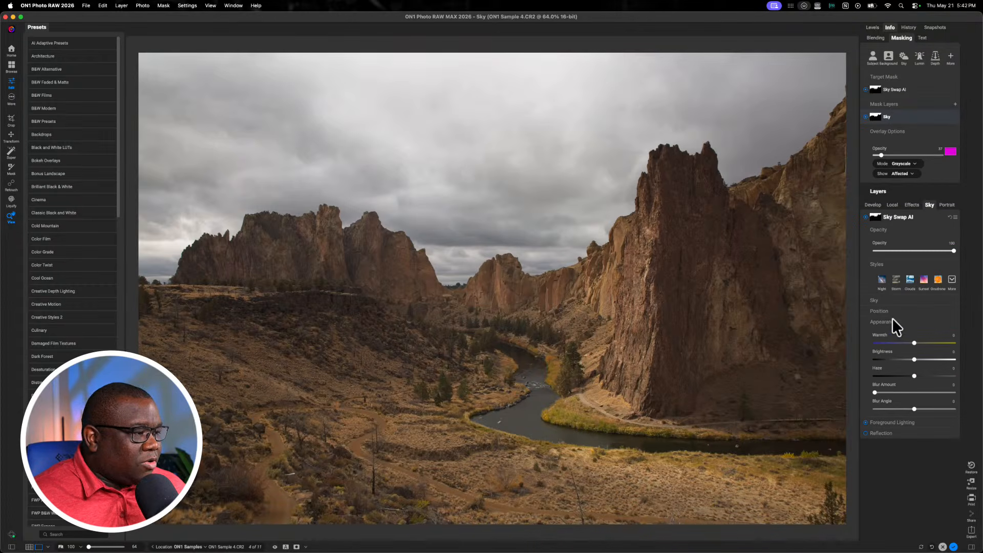
click(881, 280)
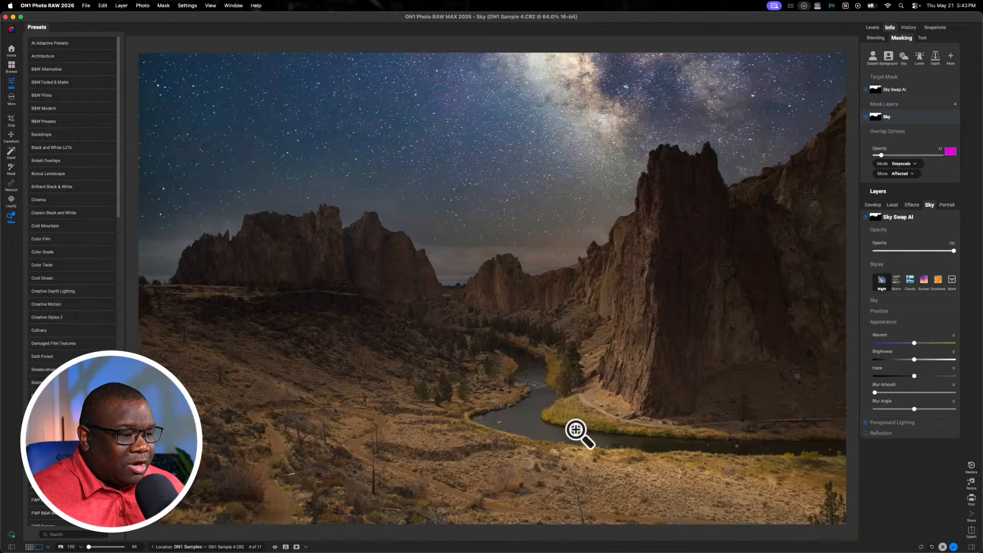
key(backslash)
key(backslash)
key(backslash)
key(backslash)
key(backslash)
key(backslash)
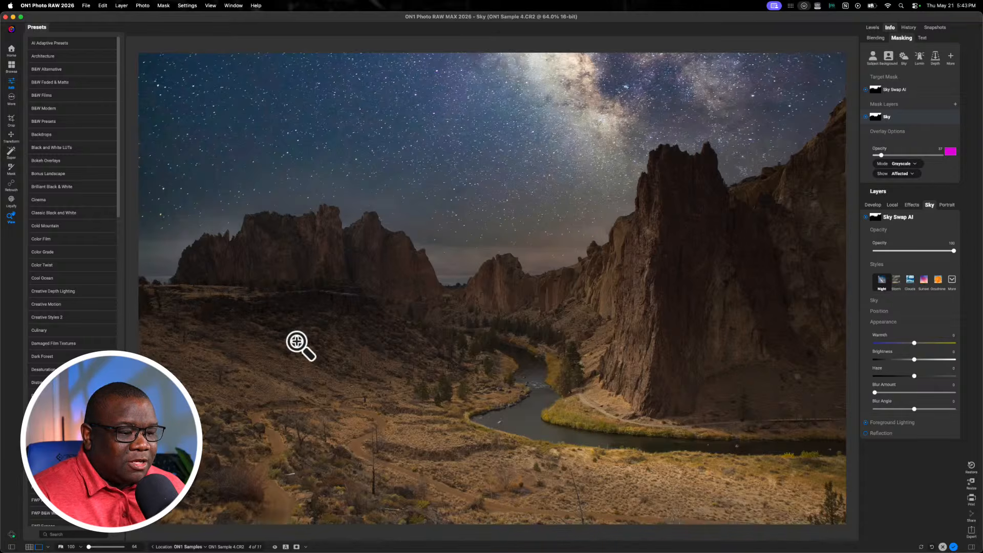
key(backslash)
key(backslash)
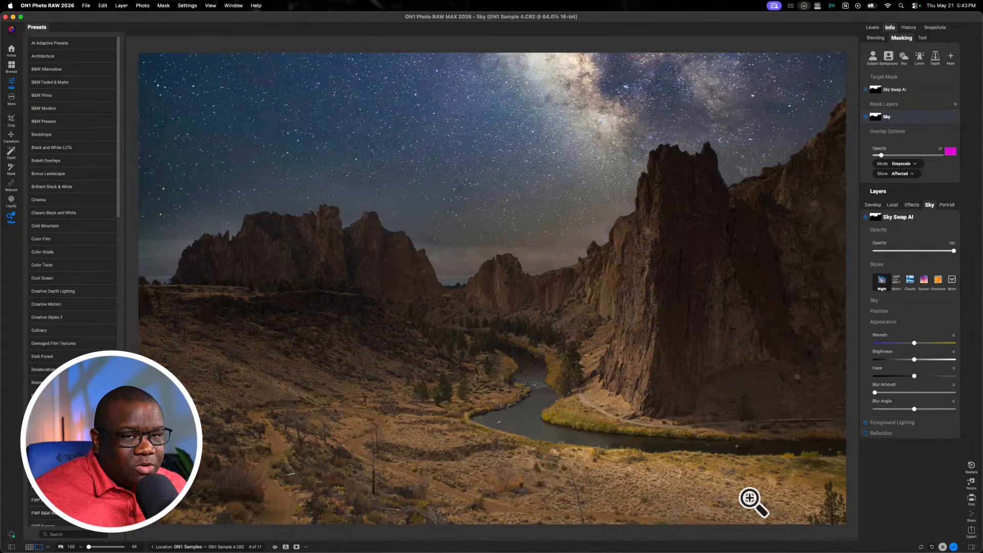
Set the Foreground Lighting Distance to 100 and inspect the rock edges against the new sky at 100% magnification
click(887, 423)
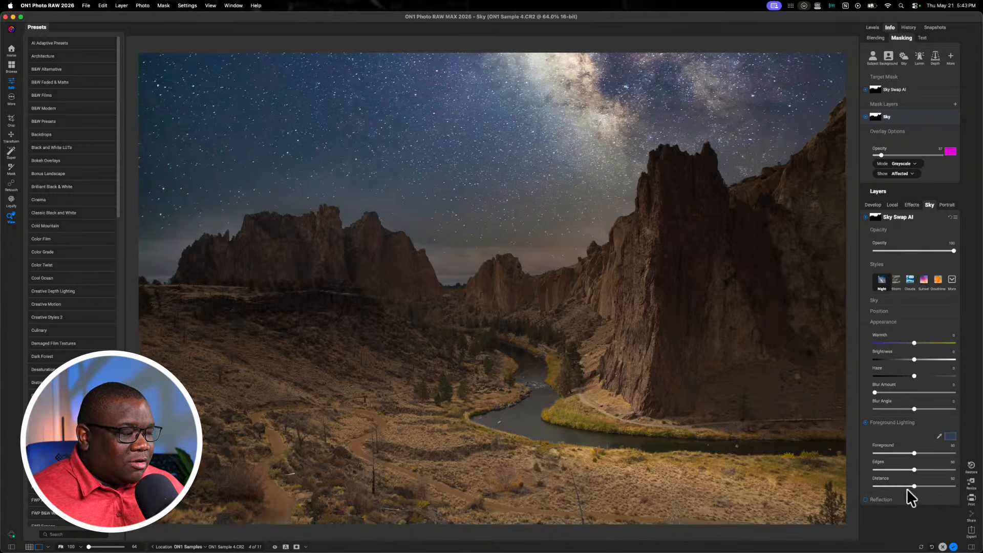
drag(914, 485, 981, 486)
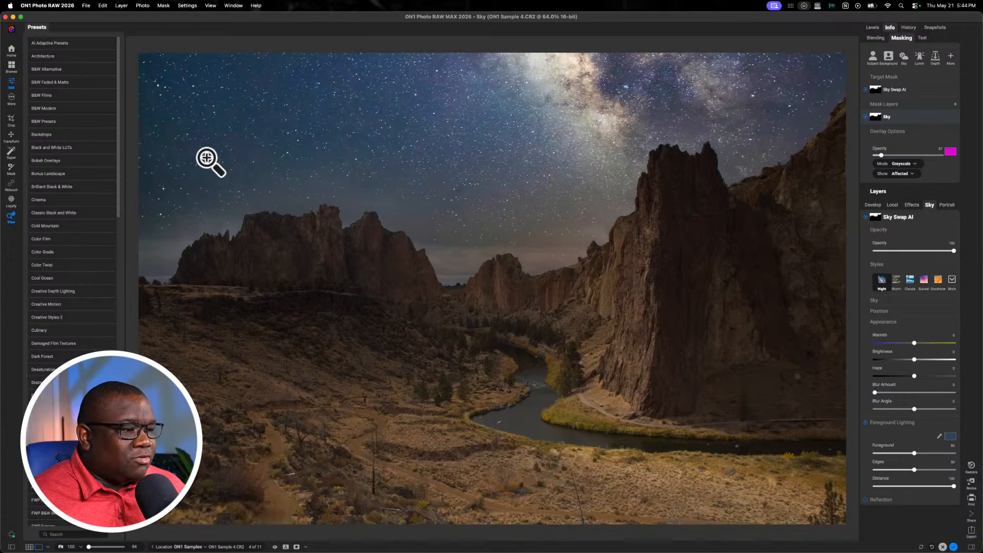
click(377, 271)
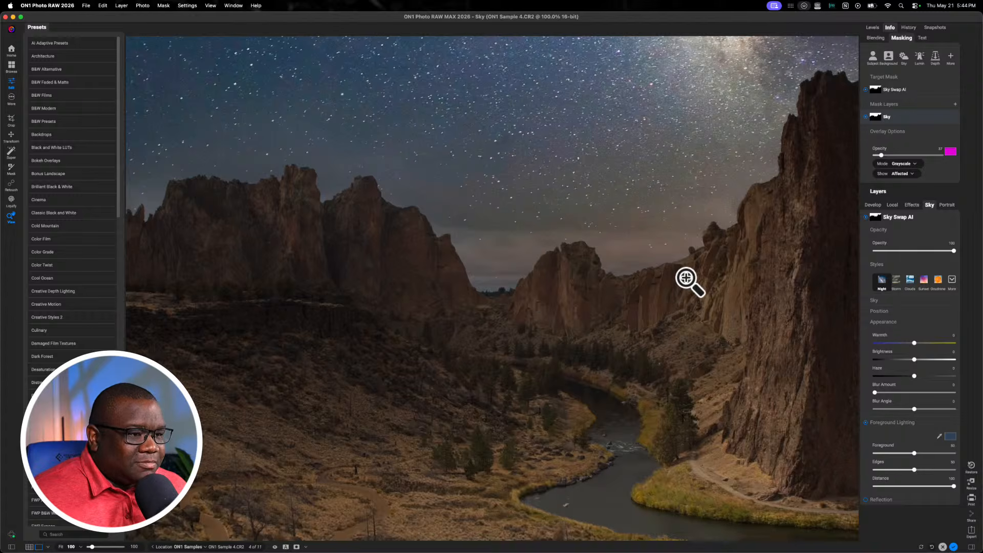
drag(295, 264, 345, 241)
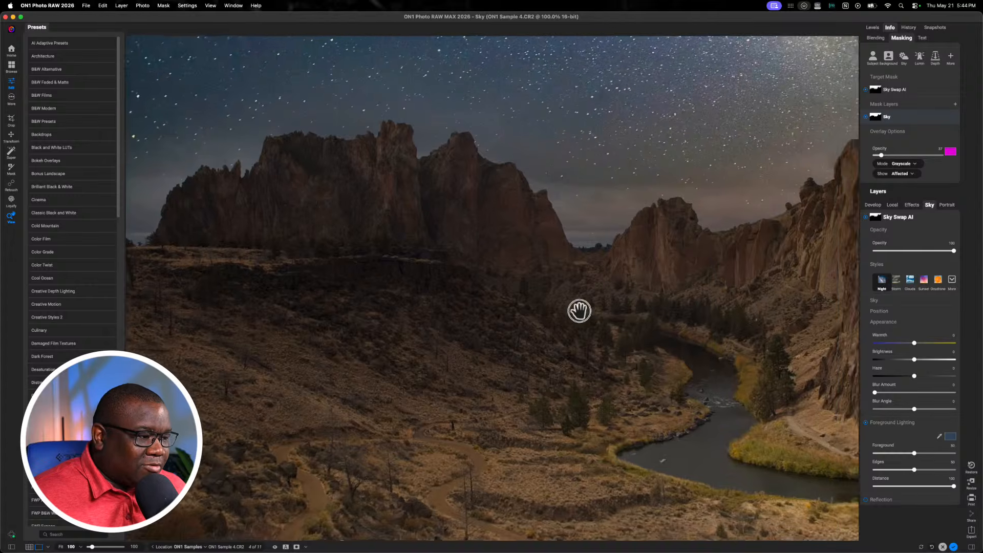
drag(579, 311, 406, 268)
drag(528, 191, 523, 331)
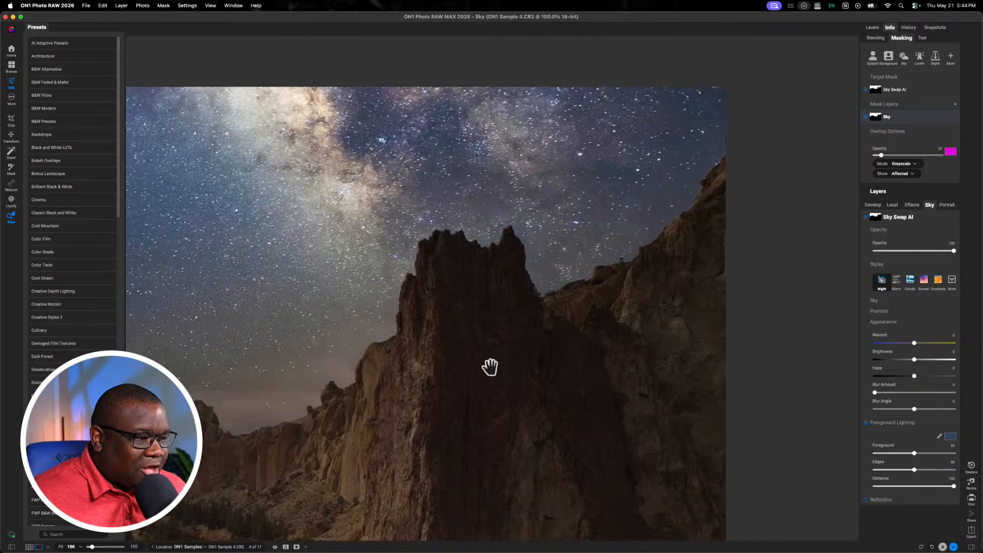
drag(433, 391, 604, 325)
drag(460, 386, 718, 285)
key(super+0)
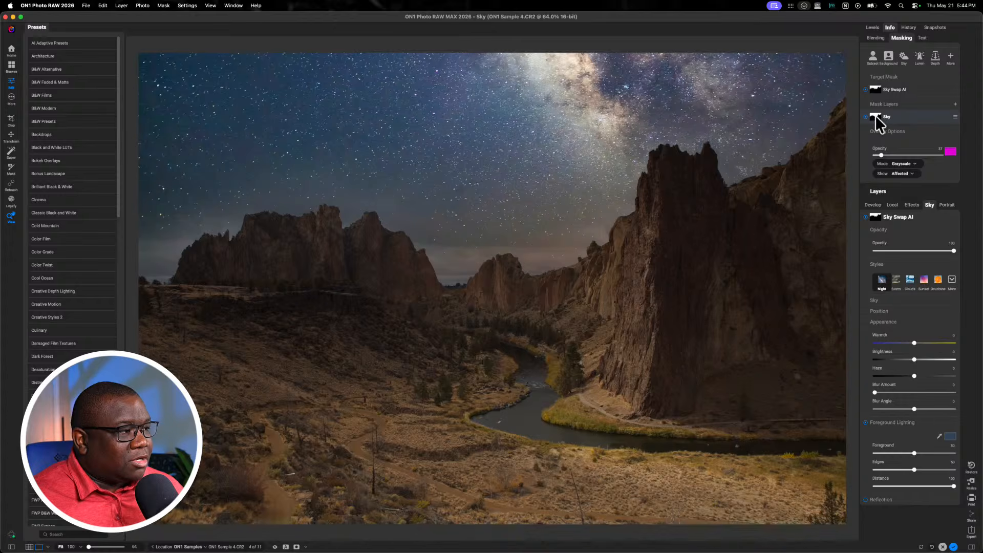
Refine the Sky mask layer by shifting its Levels midpoint toward the white end, viewing the mask in greyscale, and apply it
click(954, 117)
click(952, 124)
drag(523, 215, 655, 94)
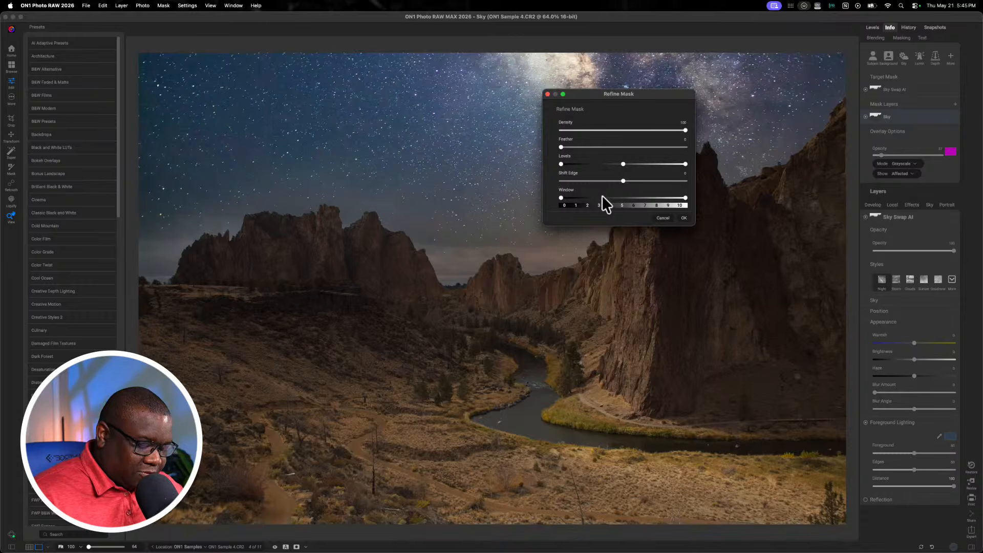
key(o)
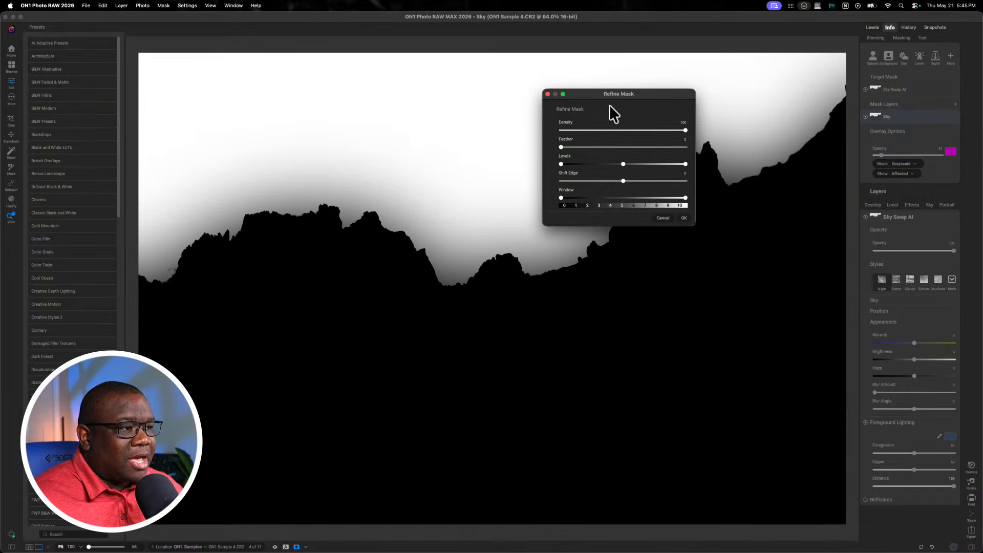
drag(611, 97, 630, 308)
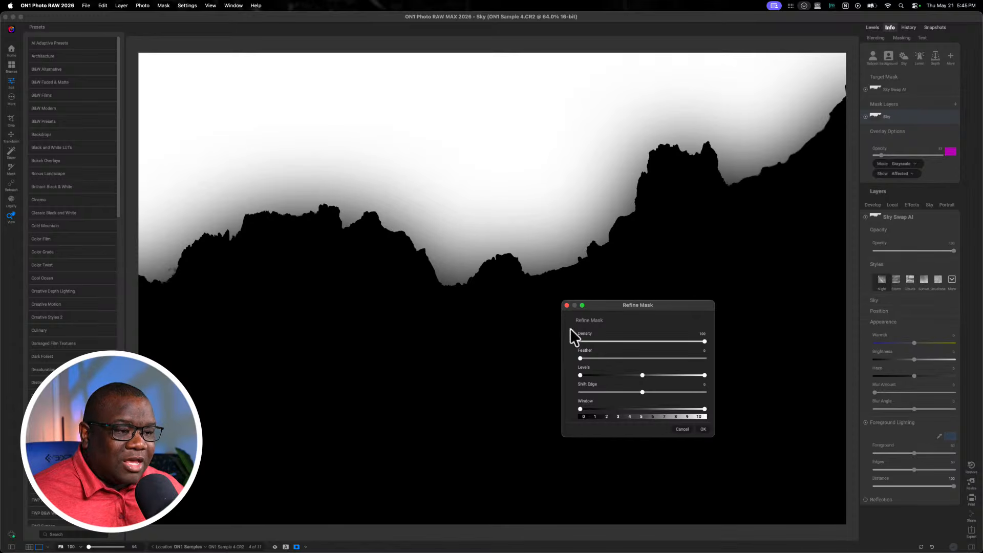
mouse_move(643, 377)
mouse_down()
mouse_move(607, 376)
mouse_move(661, 377)
mouse_up()
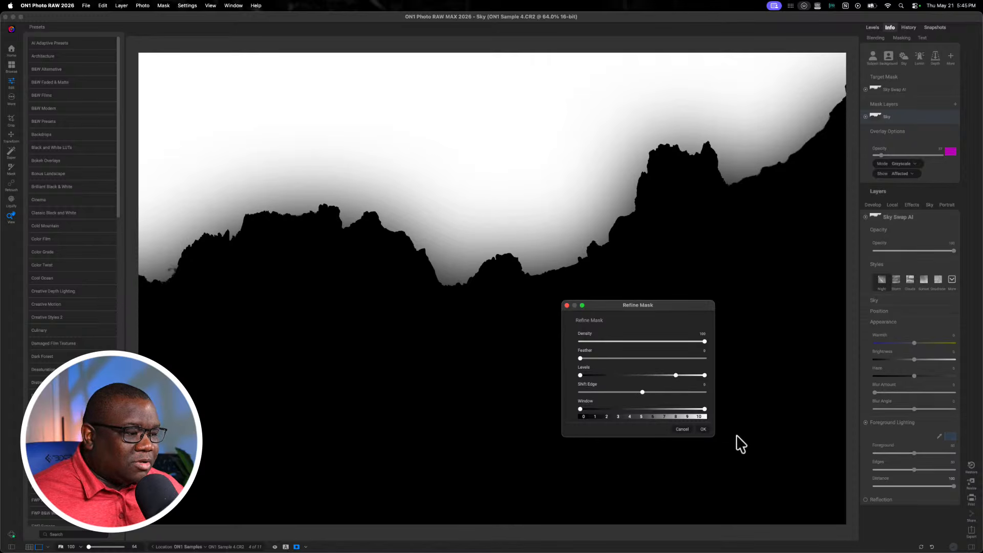
click(702, 429)
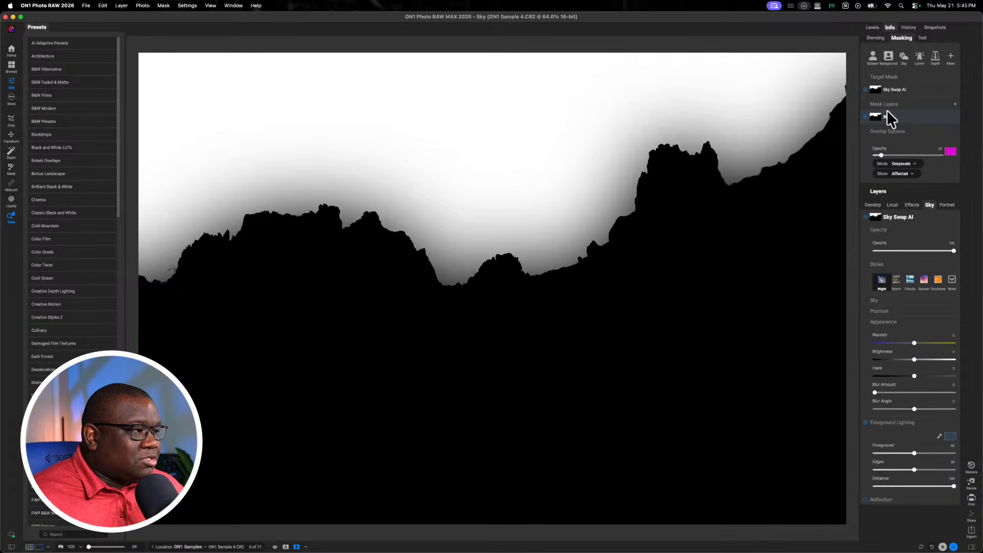
Try refining the Sky Swap AI target mask with its Levels midpoint darkened slightly and Shift Edge at about -64, and discard the refinement
click(953, 89)
click(951, 102)
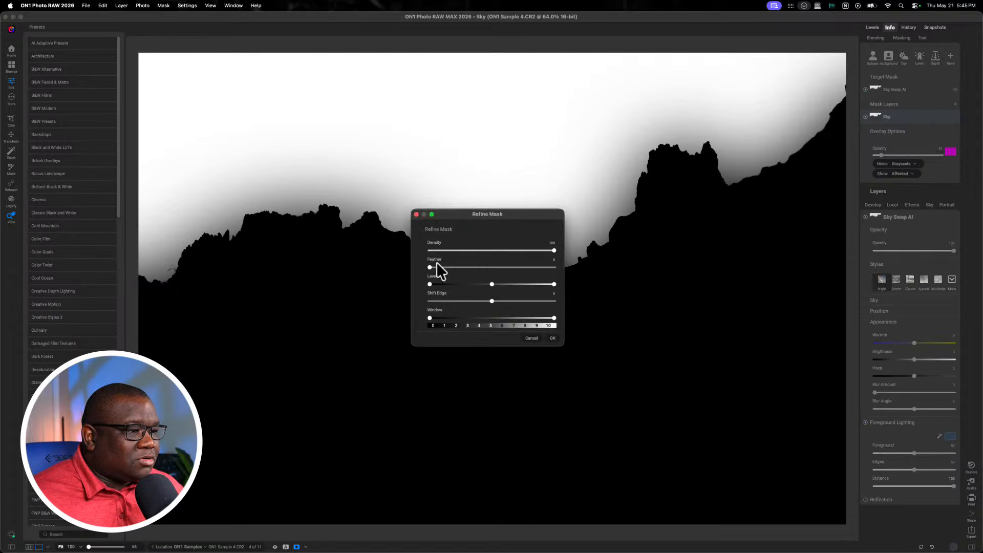
drag(453, 221, 695, 268)
mouse_move(732, 327)
mouse_down()
mouse_move(707, 331)
mouse_move(773, 330)
mouse_move(706, 330)
mouse_move(750, 347)
mouse_move(677, 346)
mouse_move(705, 349)
mouse_move(725, 331)
mouse_up()
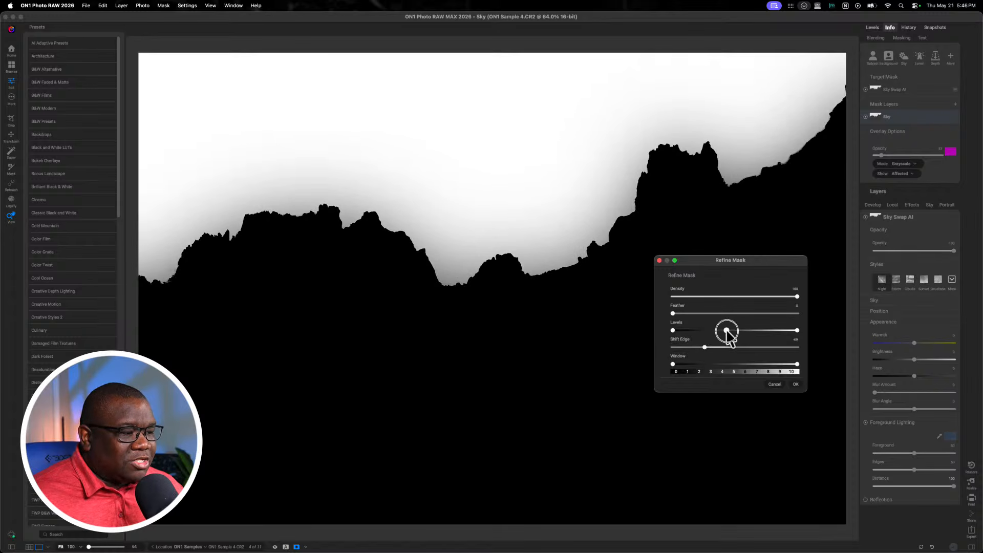
mouse_move(797, 332)
mouse_down()
mouse_move(755, 331)
mouse_move(812, 330)
mouse_up()
mouse_move(673, 330)
mouse_down()
mouse_move(722, 330)
mouse_move(669, 331)
mouse_up()
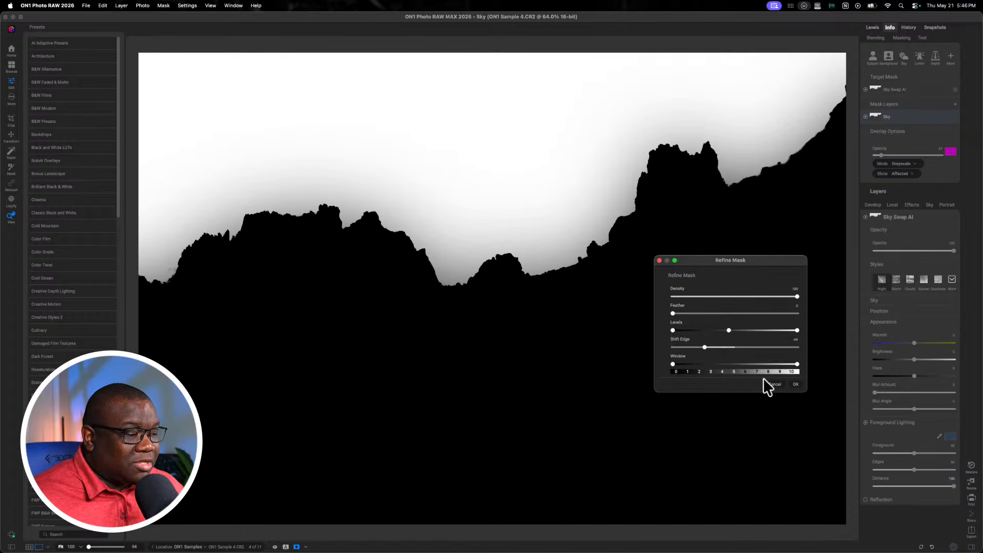
mouse_move(704, 347)
mouse_down()
mouse_move(750, 348)
mouse_move(693, 346)
mouse_up()
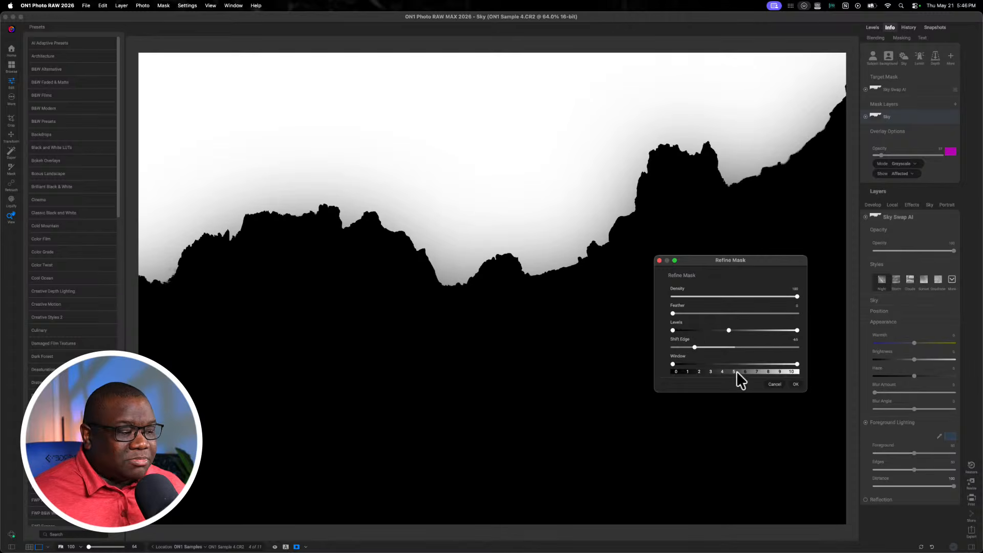
click(773, 383)
key(o)
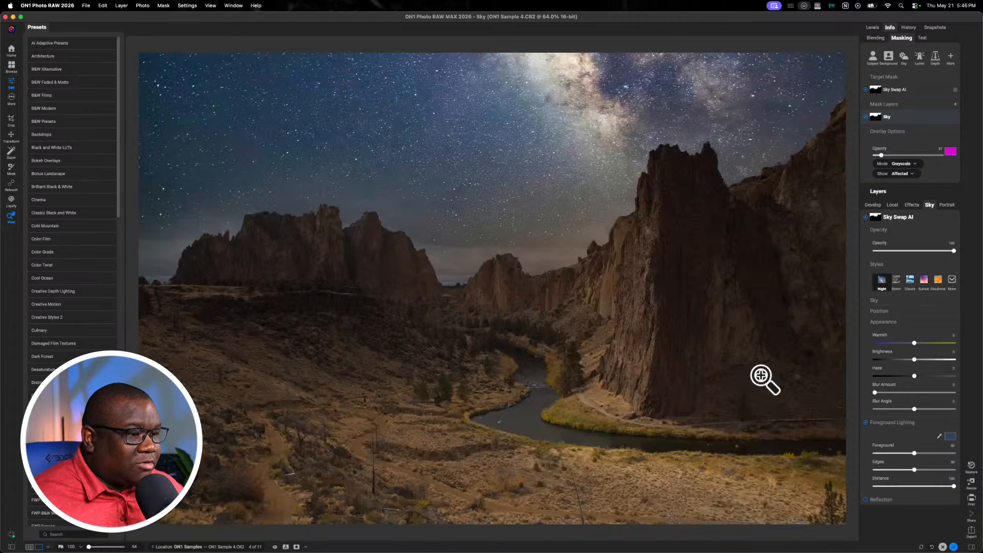
Discard the canyon photo's edits and open the egret photo ON1 Sample 3.NEF from Home's recent photos
click(942, 546)
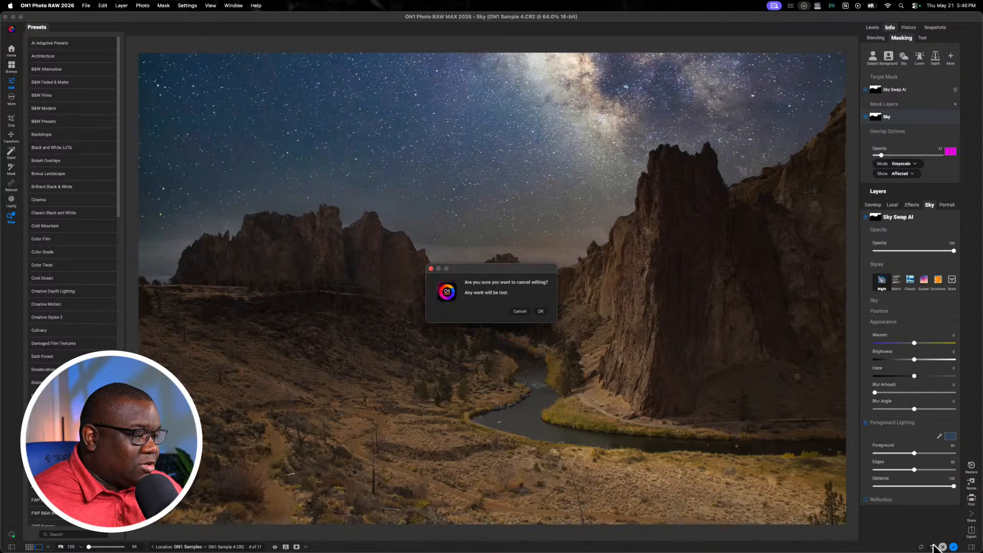
click(541, 311)
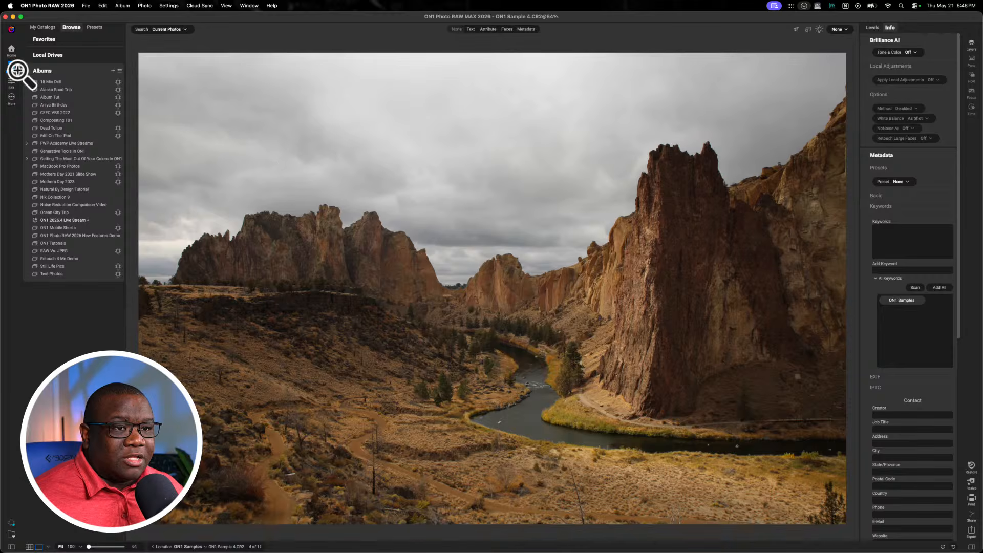
click(11, 49)
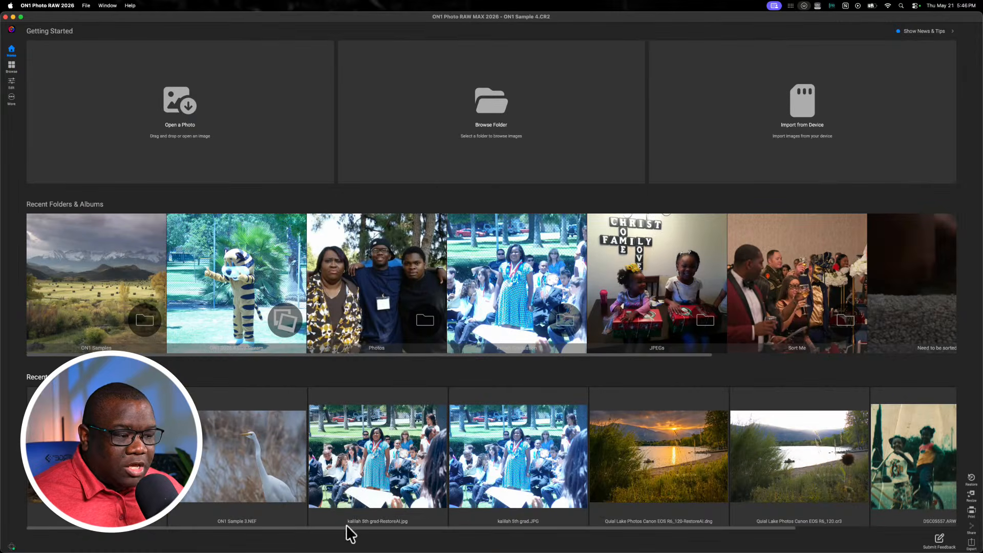
click(232, 465)
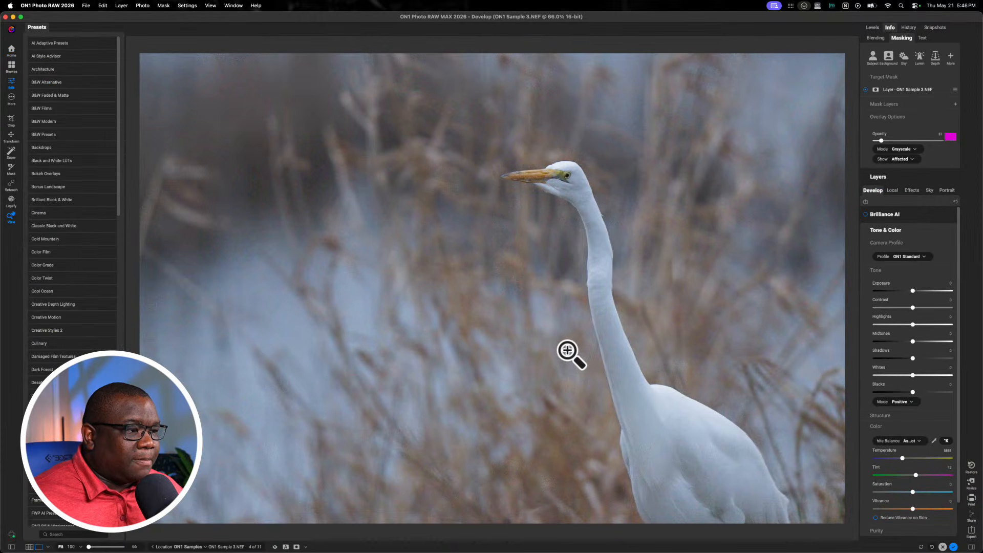
Add a Background local adjustment to the egret photo, check its mask, and lower its Exposure to about -2.4
click(891, 191)
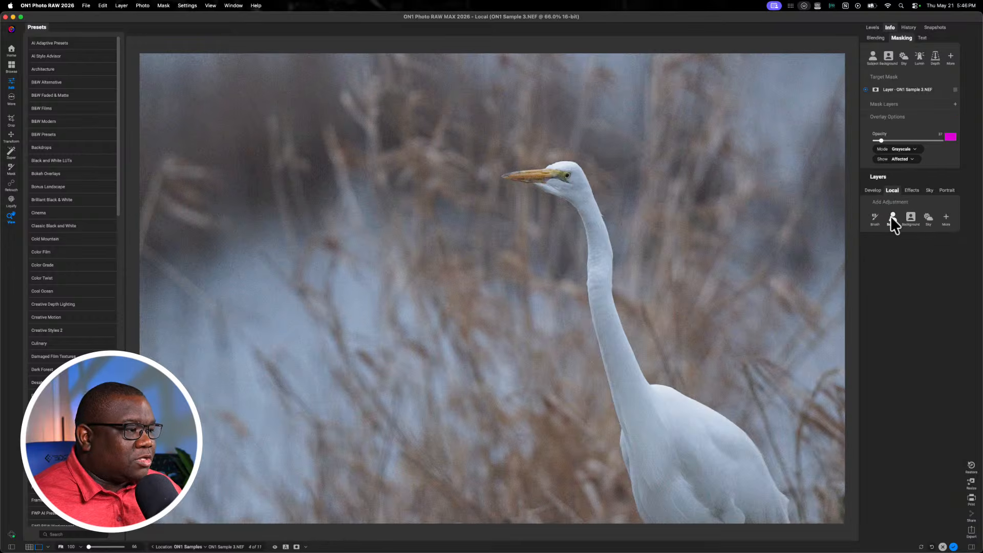
click(909, 218)
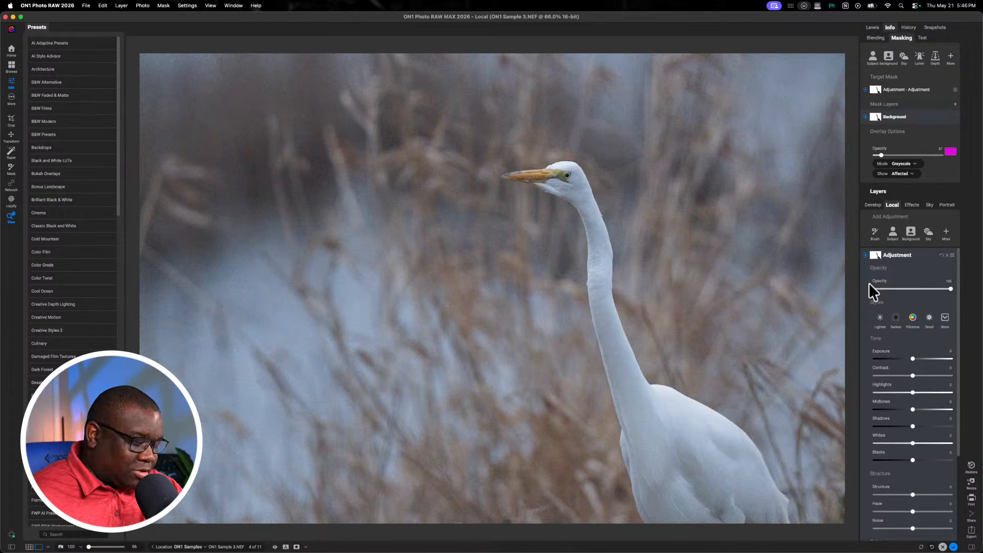
key(o)
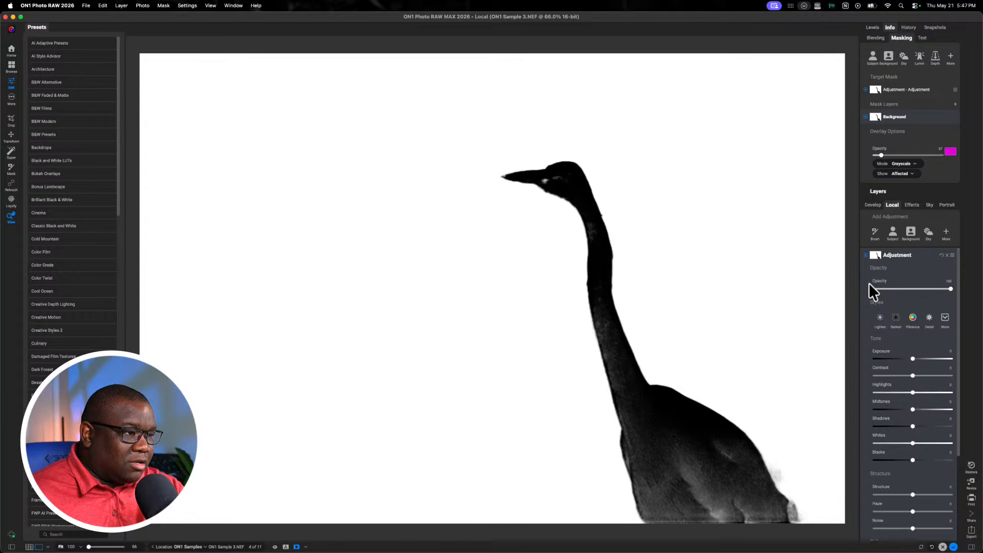
key(o)
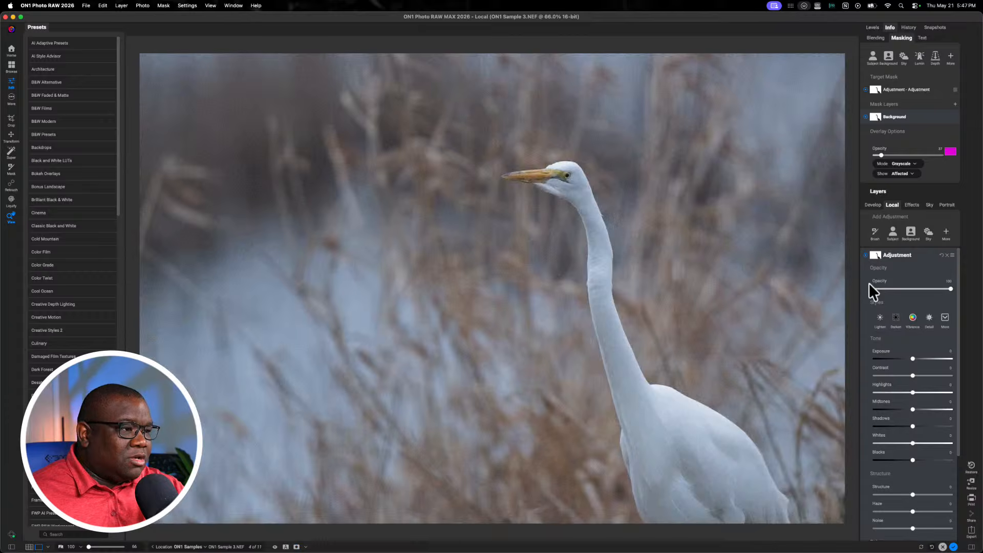
mouse_move(912, 360)
mouse_down()
mouse_move(875, 369)
mouse_move(894, 368)
mouse_up()
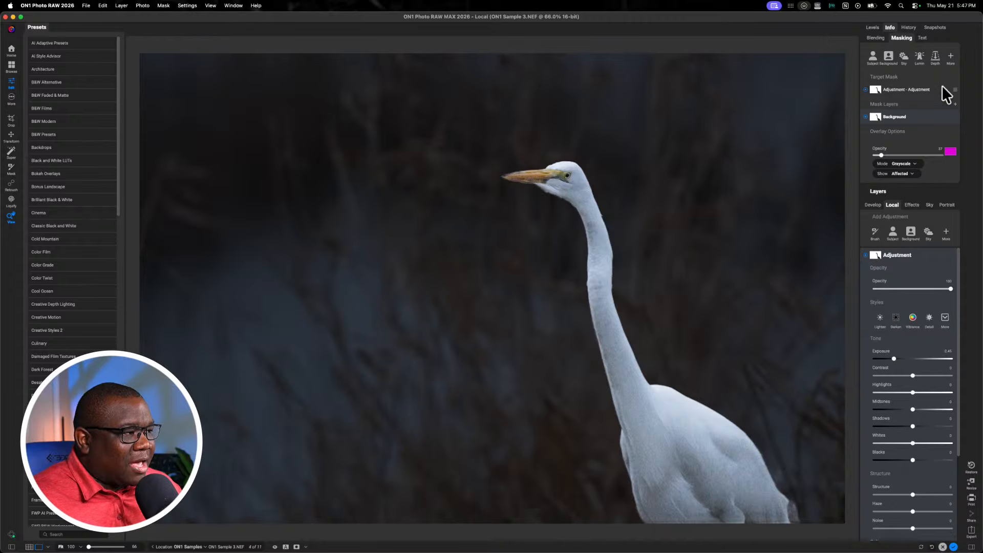
Refine the background adjustment's mask with Shift Edge about 20 and Feather about 8, and inspect the egret's edges
click(954, 90)
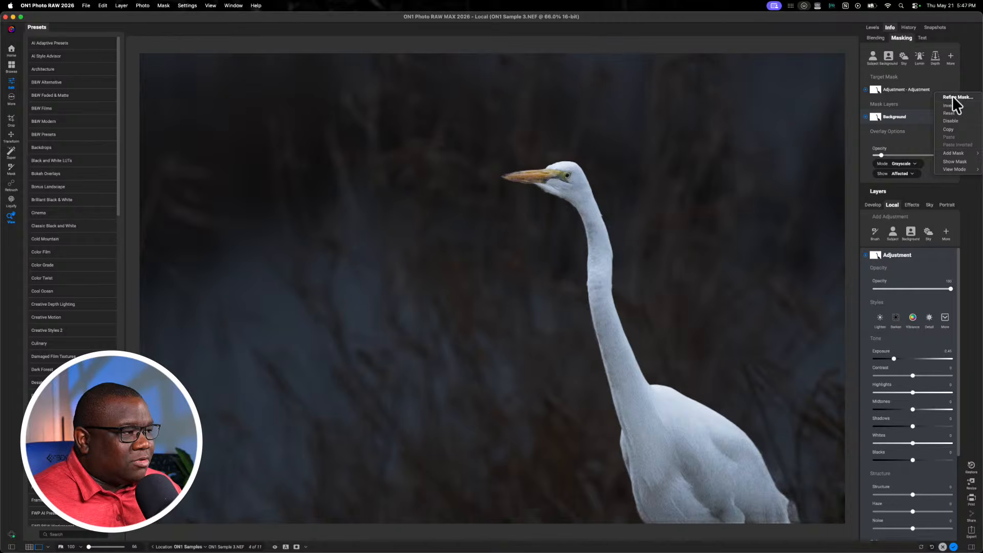
click(955, 97)
mouse_move(489, 301)
mouse_down()
mouse_move(451, 302)
mouse_move(504, 302)
mouse_up()
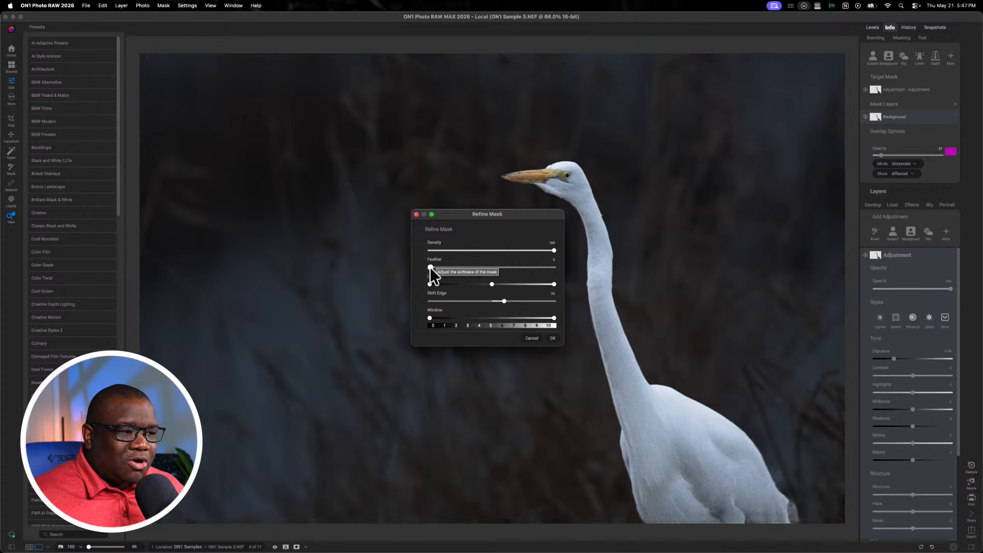
mouse_move(430, 267)
mouse_down()
mouse_move(478, 267)
mouse_move(439, 268)
mouse_up()
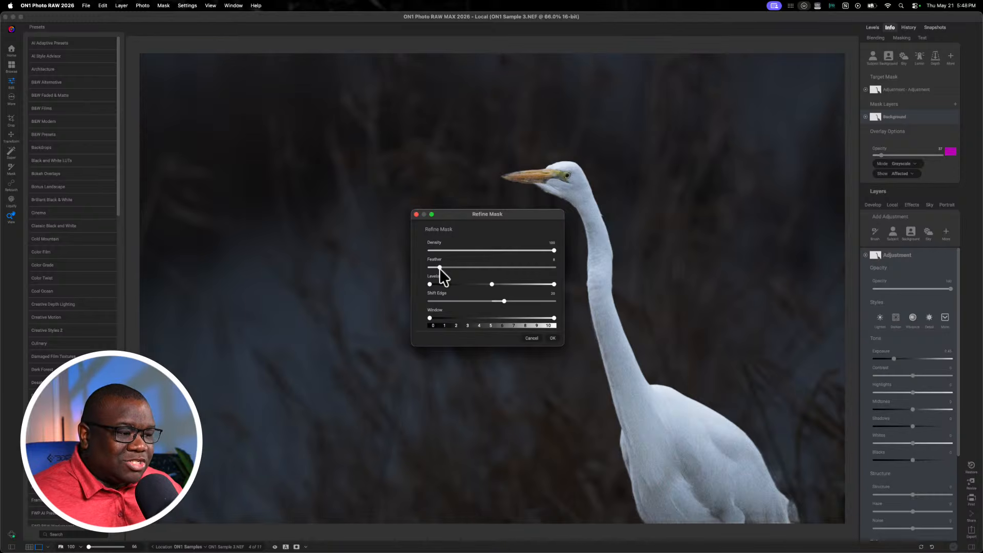
click(552, 338)
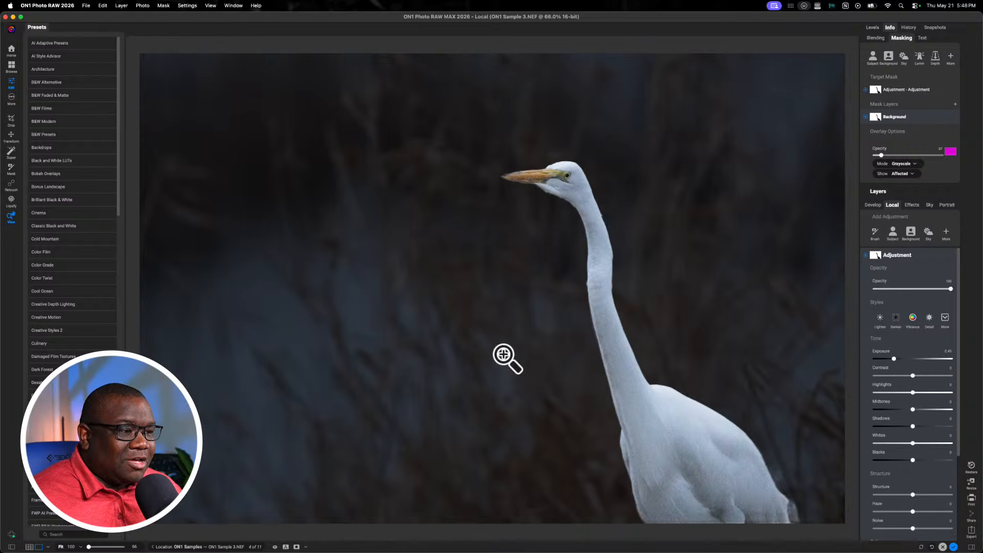
click(581, 233)
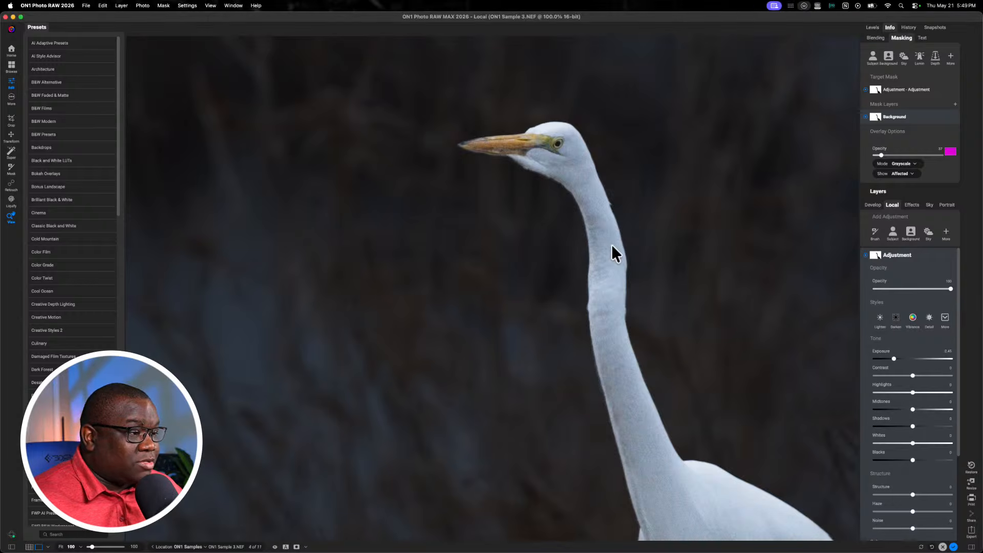
key(super+0)
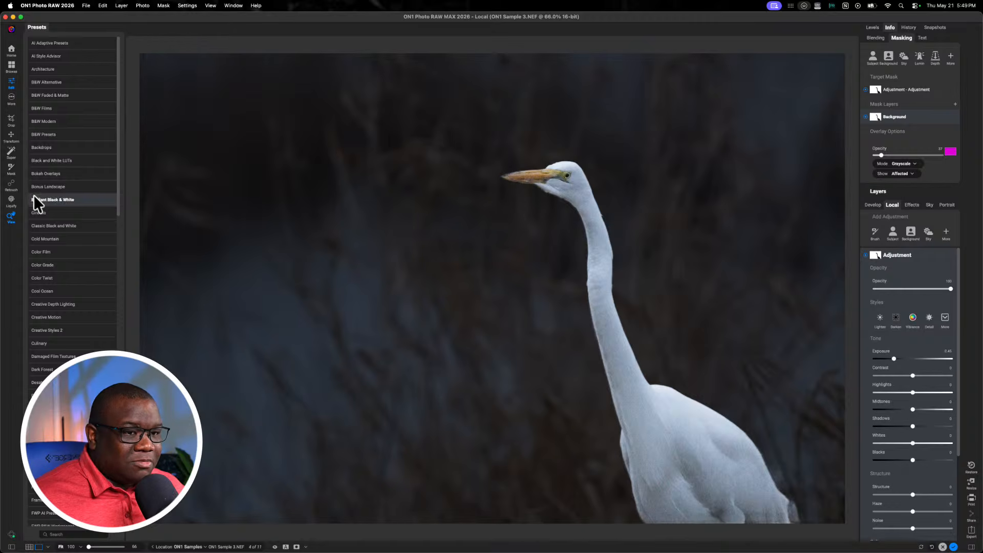
Choose the Chisel Brush masking tool and display the egret's background mask at 100% magnification
click(11, 169)
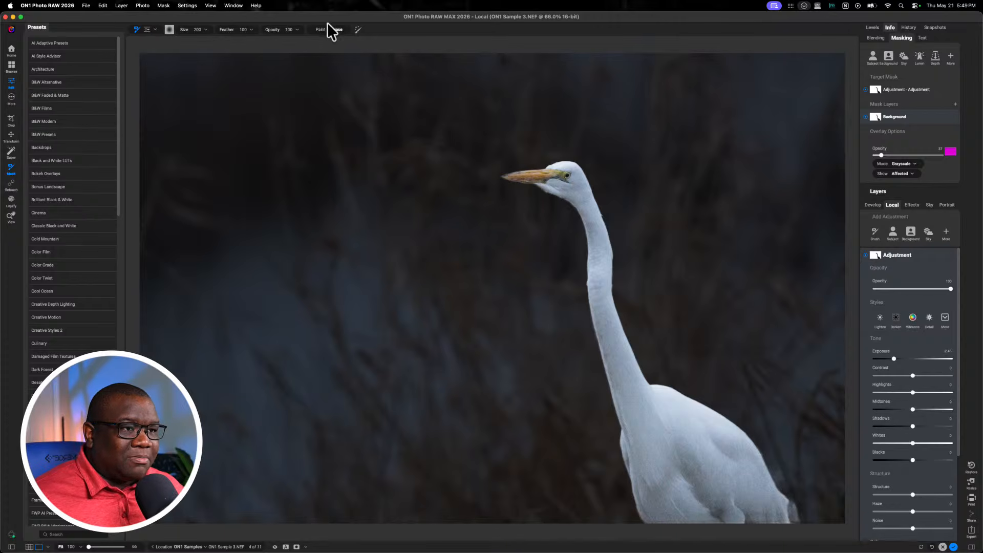
click(155, 30)
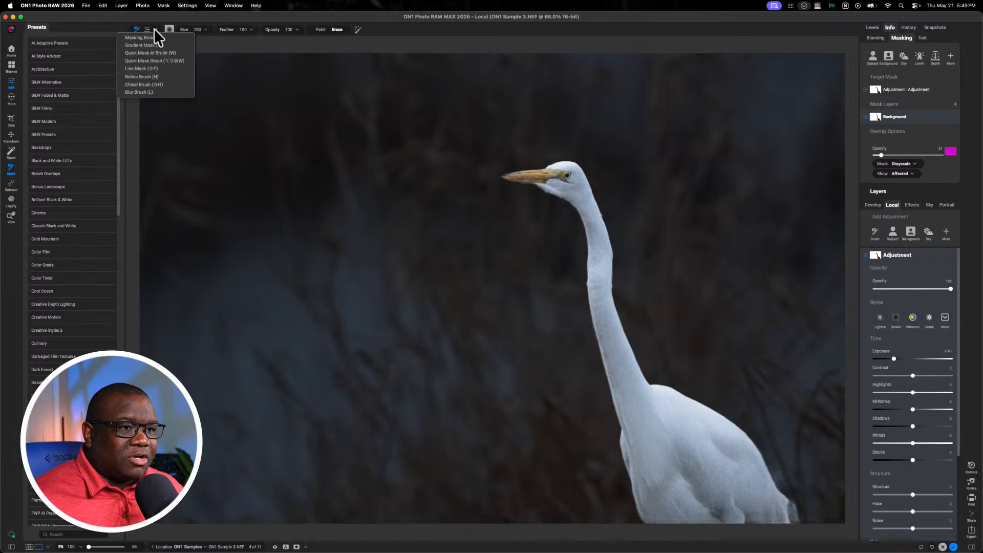
click(155, 85)
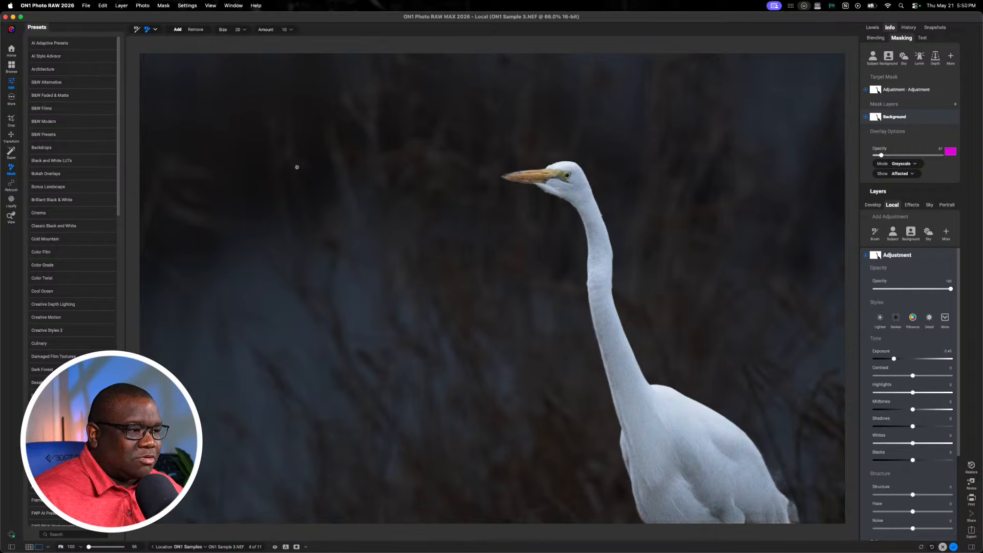
key(super+m)
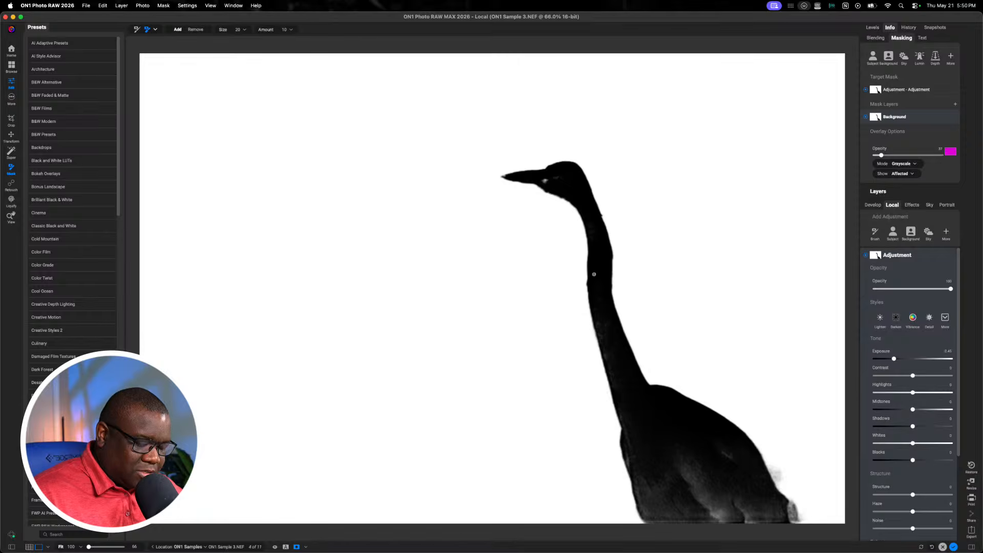
key(super+=)
key(super+=)
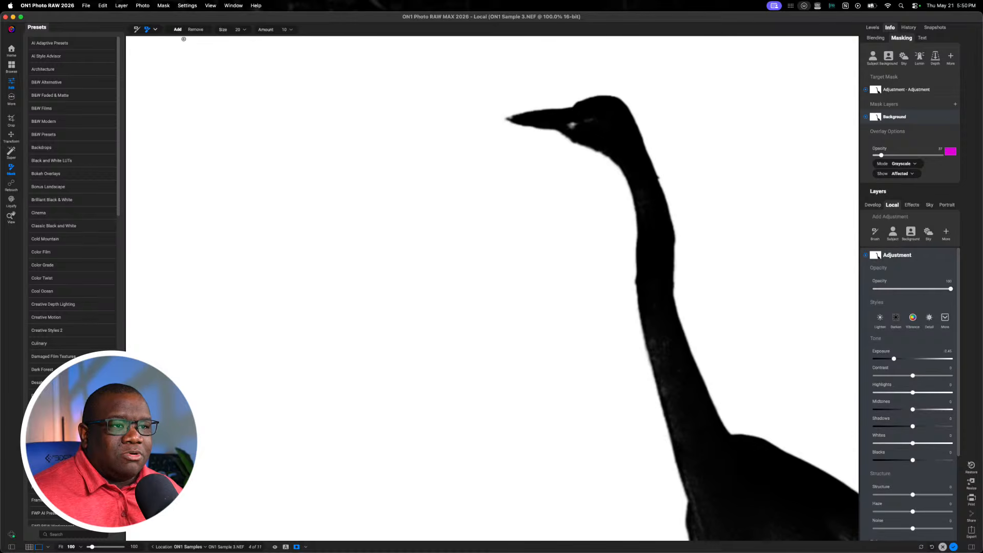
Set the Chisel Brush to Remove mode and hide the mask view to show the egret photo
click(147, 29)
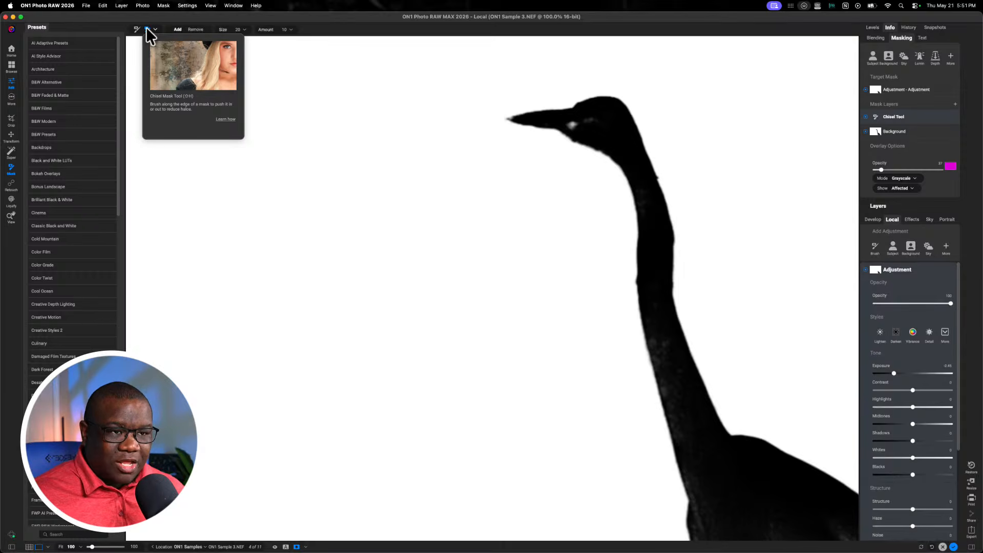
click(195, 29)
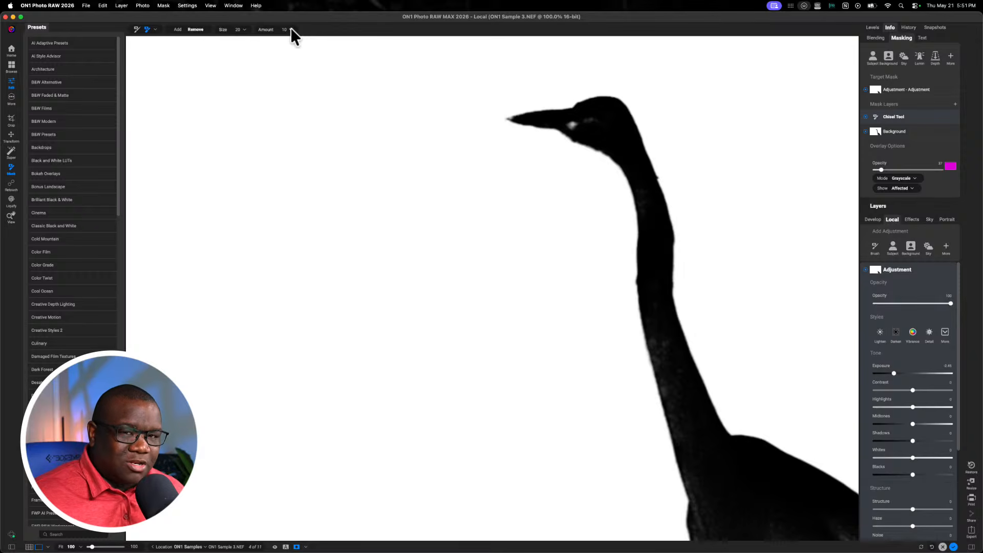
double_click(147, 29)
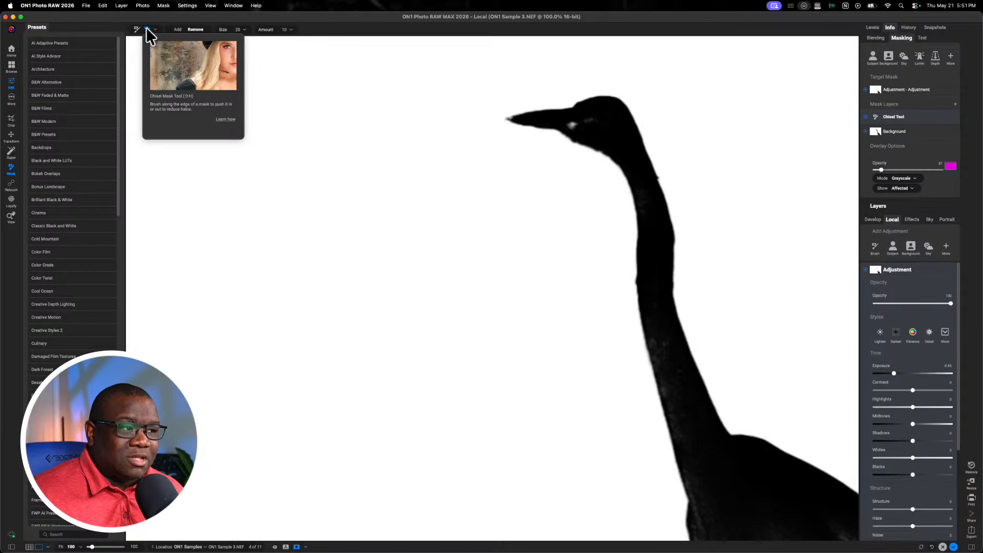
click(146, 29)
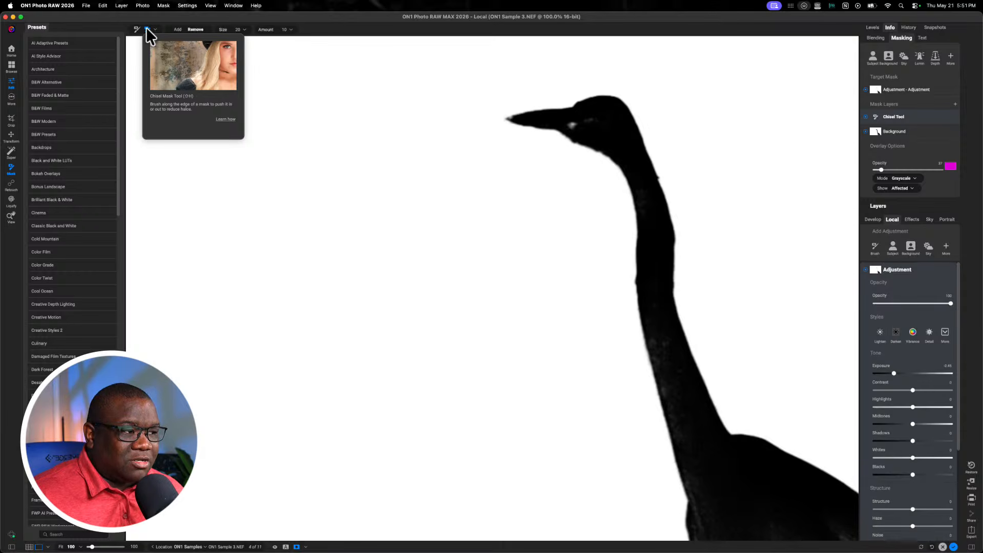
key(super+m)
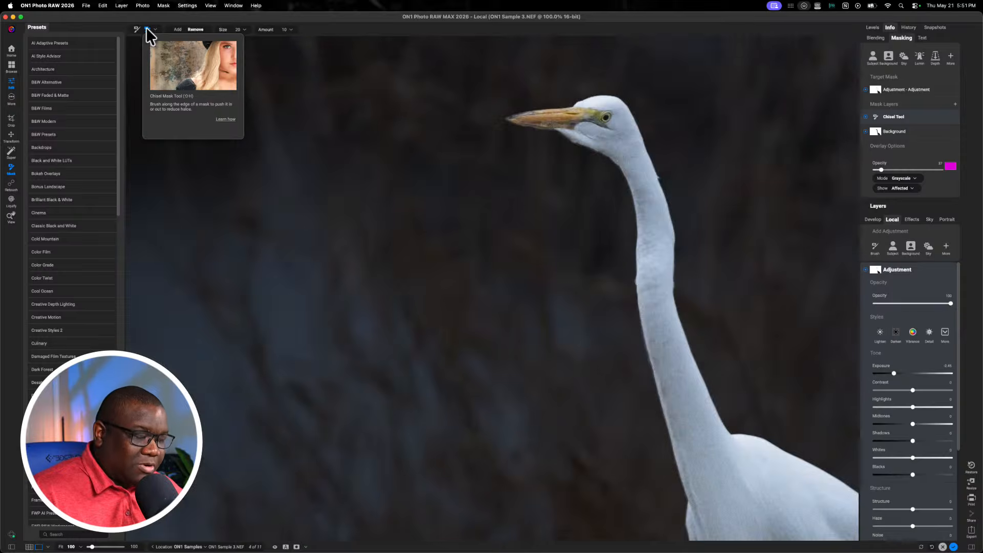
double_click(147, 29)
click(146, 29)
click(147, 29)
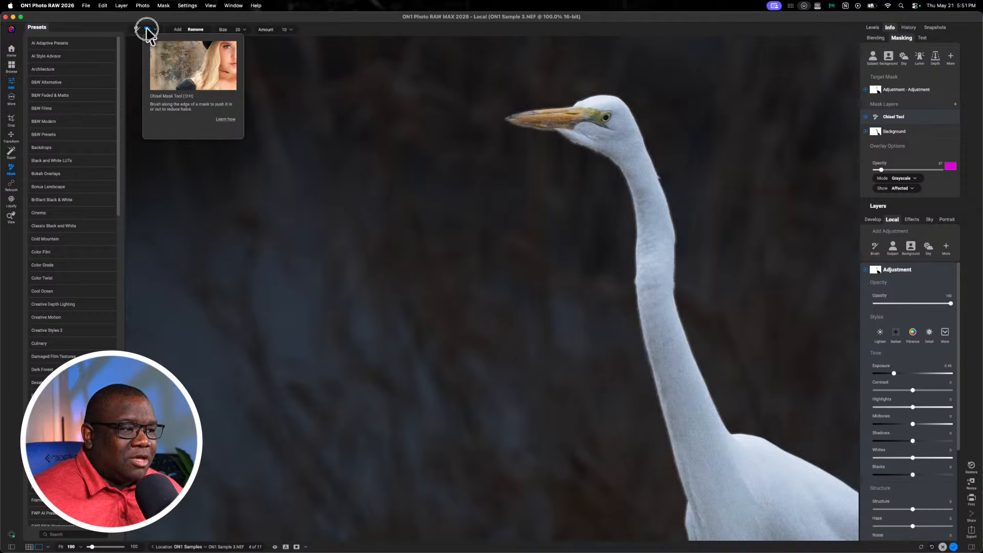
click(147, 29)
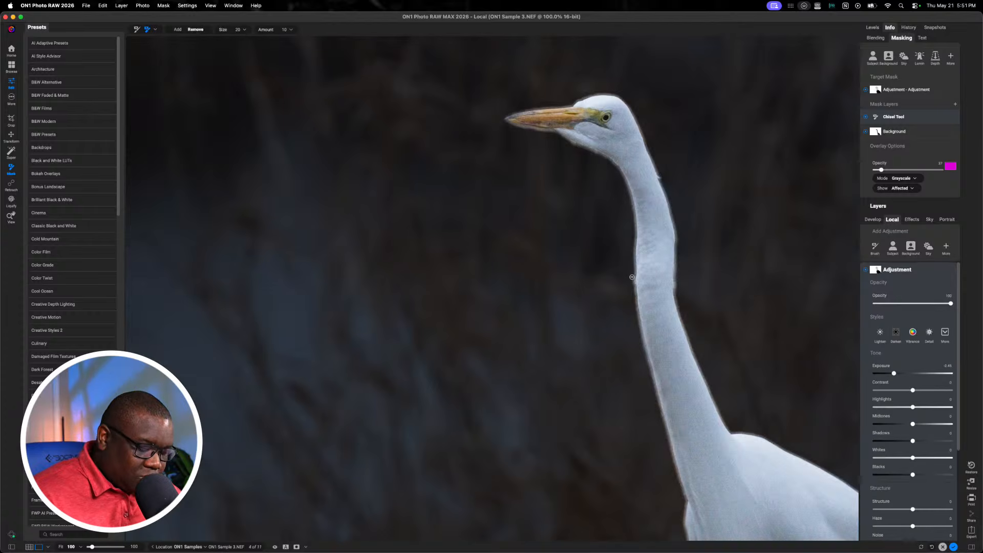
Inspect the edges of the egret's neck at 300% magnification and set the Chisel Brush to Add mode
key(super+equal)
key(super+equal)
key(space)
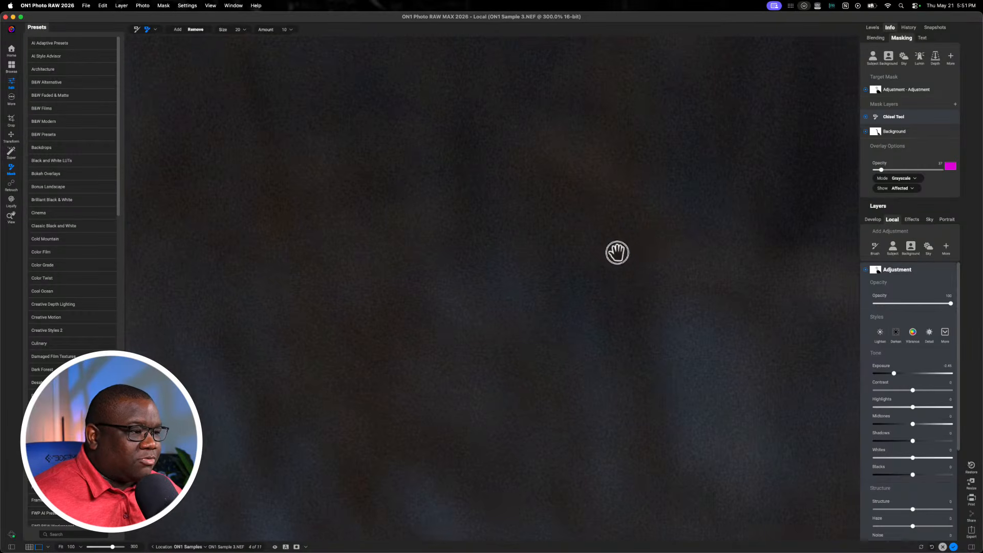
drag(668, 248, 173, 271)
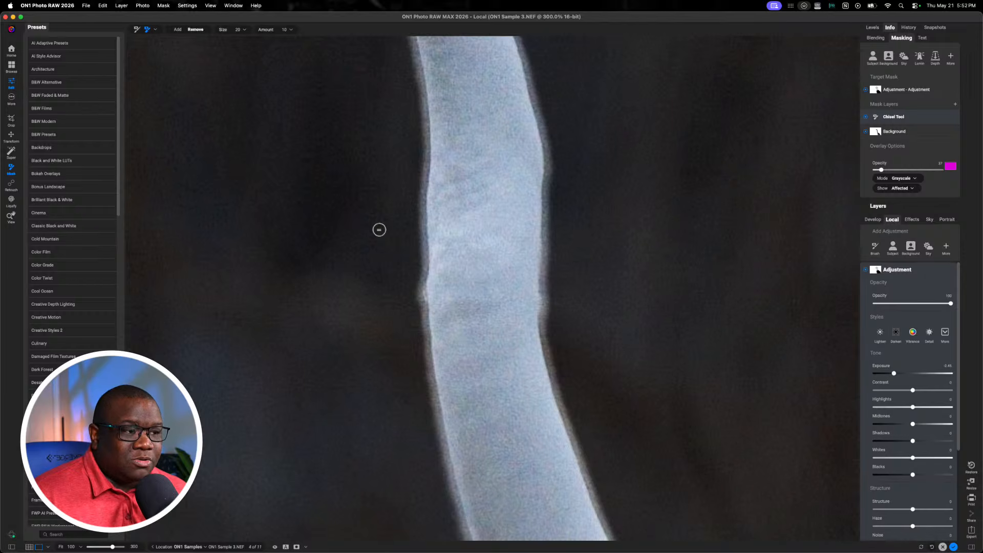
click(178, 29)
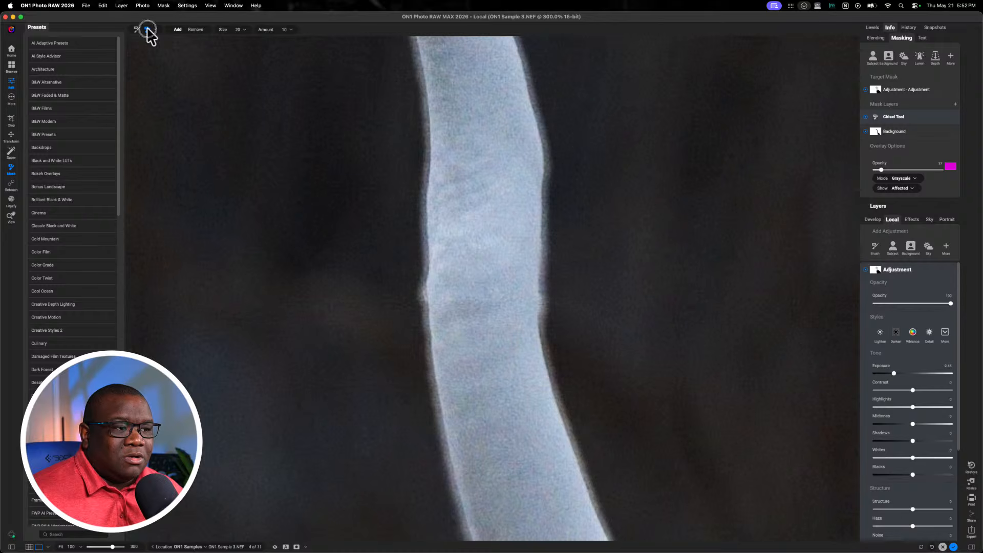
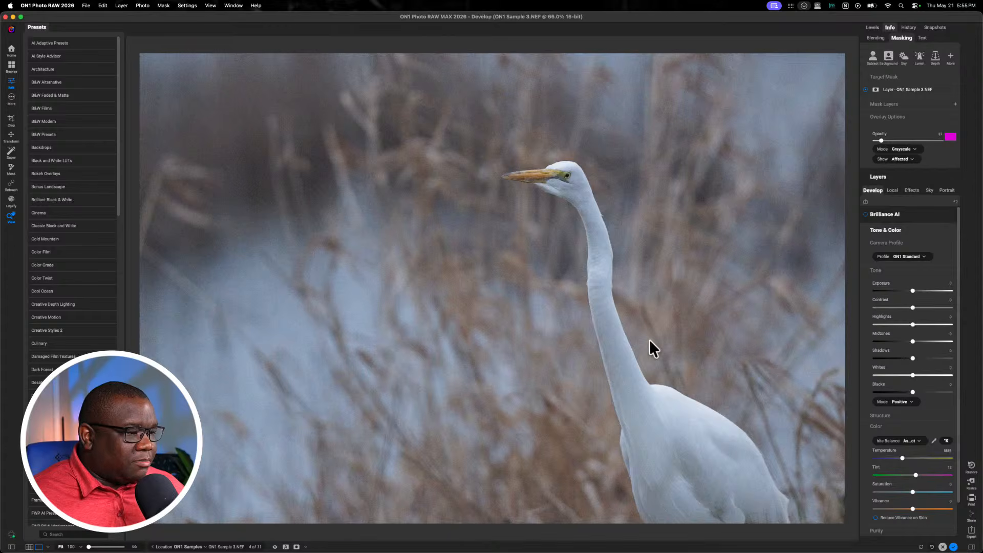
Raise the egret photo's Shadows to about 23 in Tone & Color and display the levels histogram
click(912, 358)
mouse_move(912, 359)
mouse_down()
mouse_move(941, 359)
mouse_move(921, 358)
mouse_up()
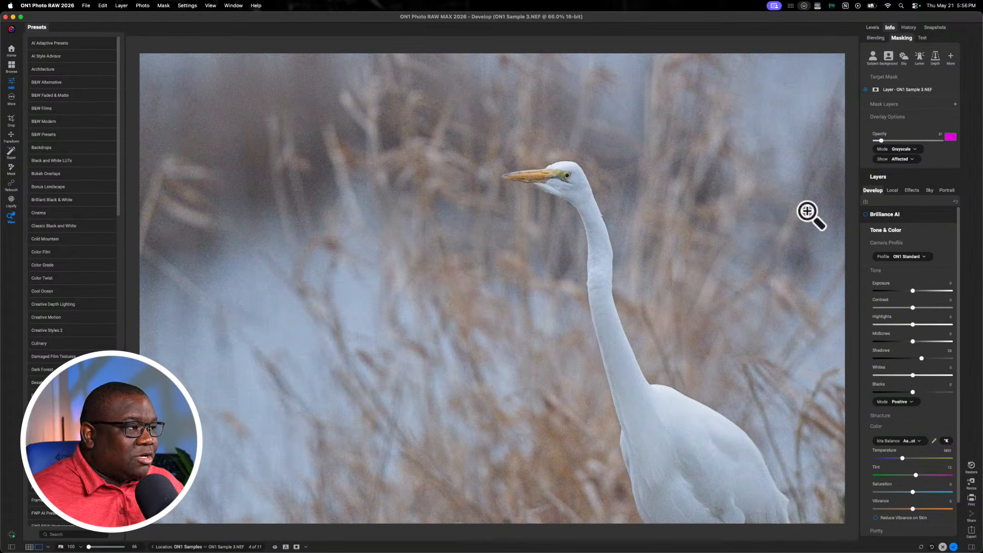
click(873, 27)
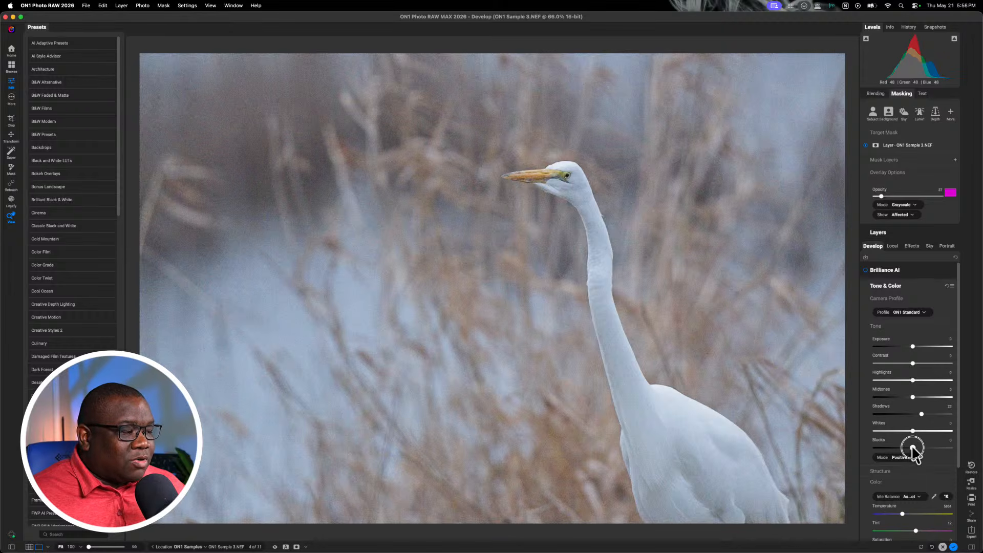
Set the photo's Blacks to -100, Whites to about 13 and Shadows to about 4 in Tone & Color
drag(912, 449, 868, 448)
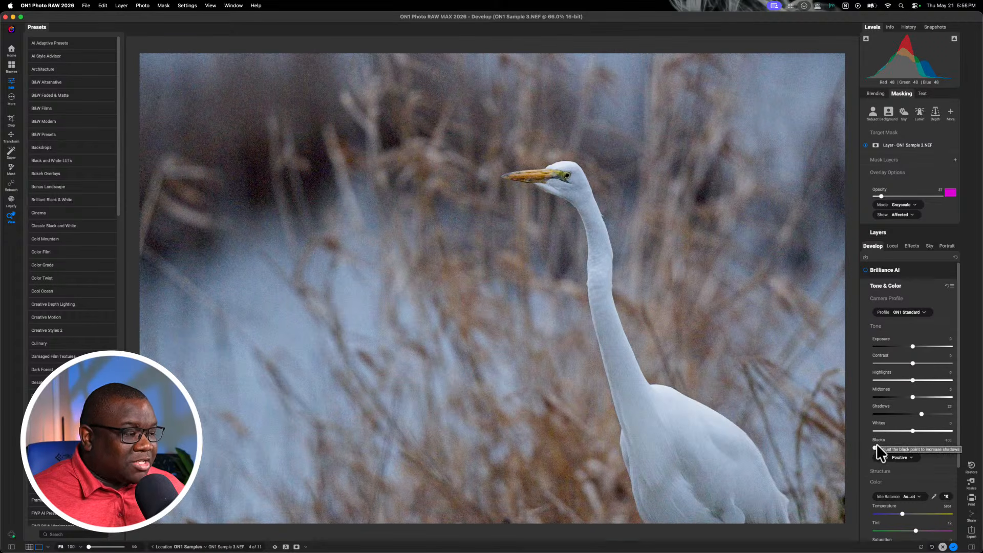
drag(912, 430, 917, 431)
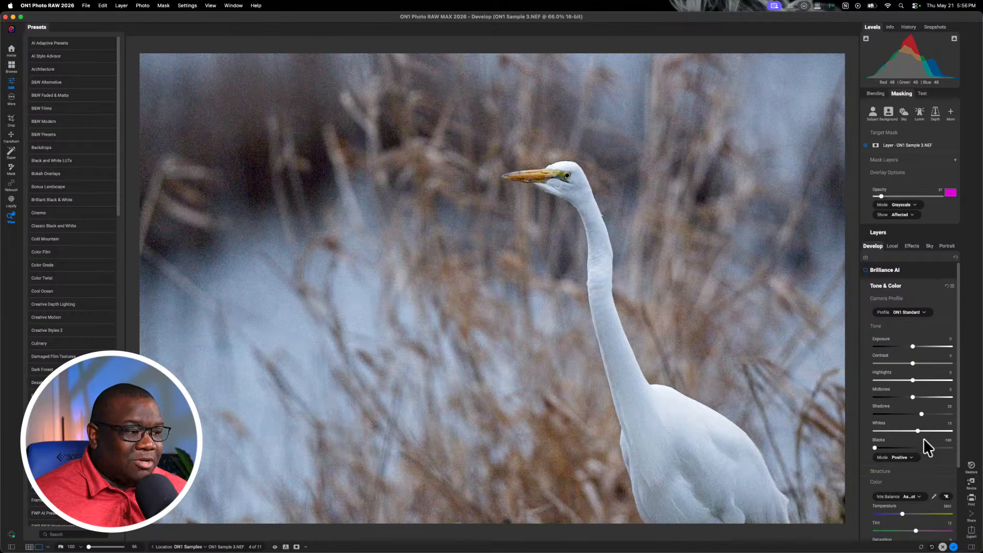
drag(921, 414, 914, 414)
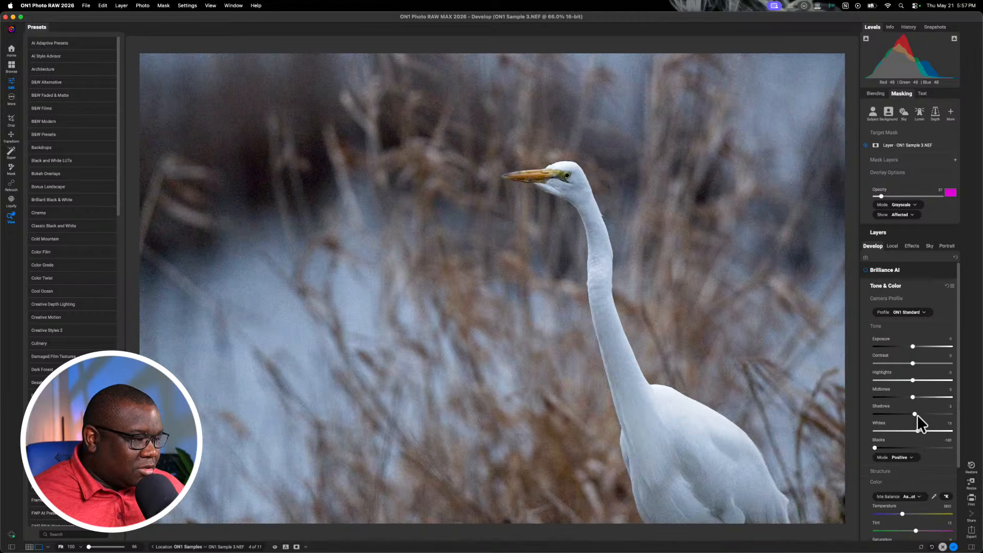
mouse_move(914, 413)
mouse_down()
mouse_move(848, 413)
mouse_move(915, 415)
mouse_up()
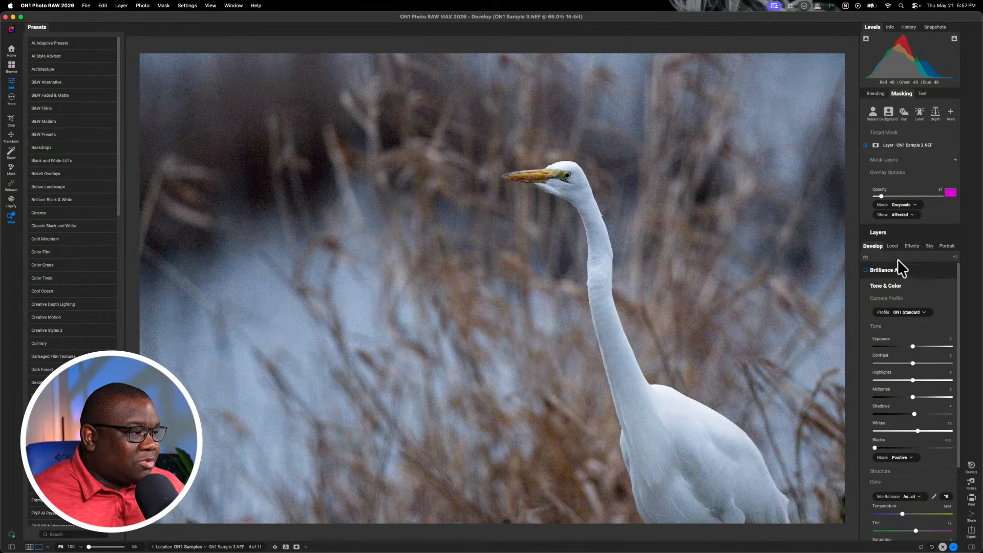
Add a local adjustment with a Luminosity mask in Add mode and display the mask as a Color Overlay
click(890, 245)
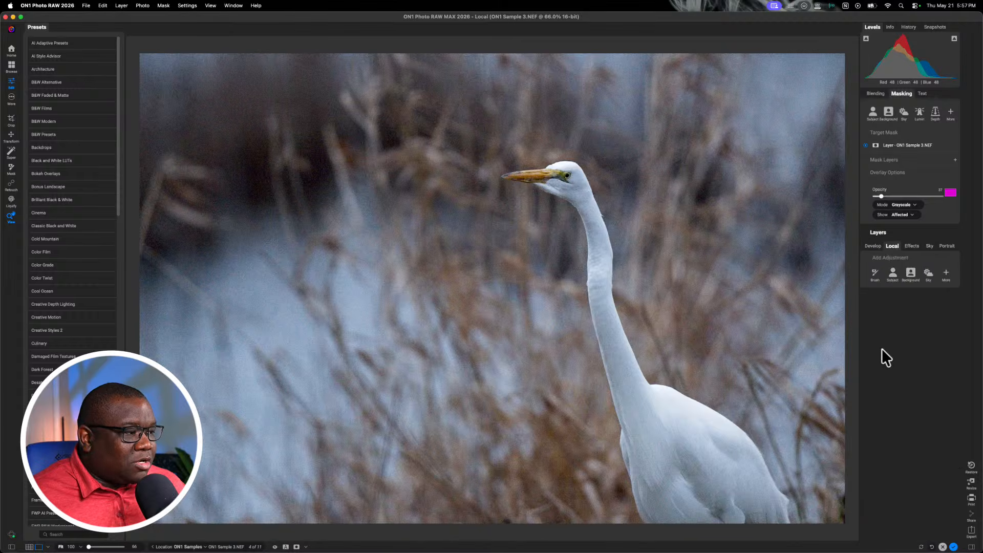
click(946, 272)
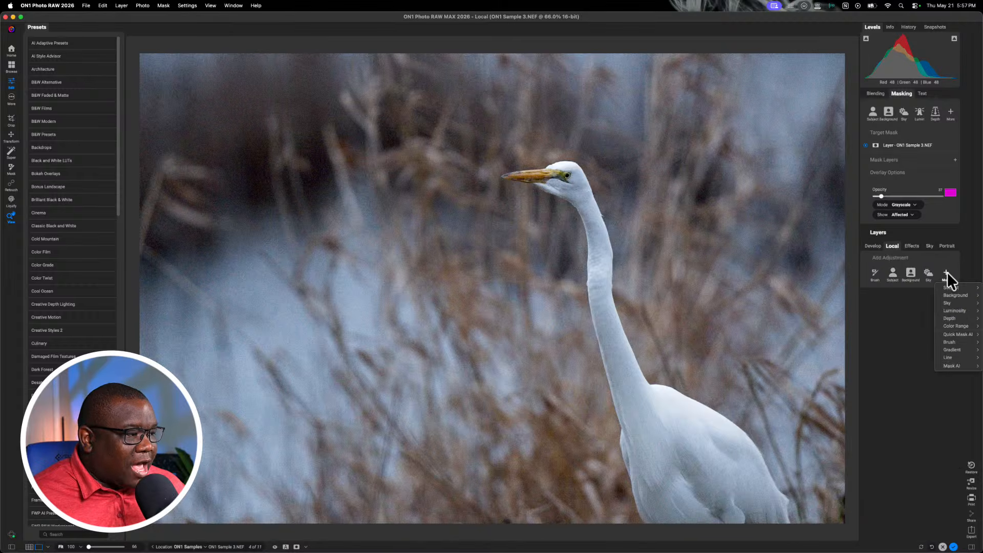
mouse_move(952, 311)
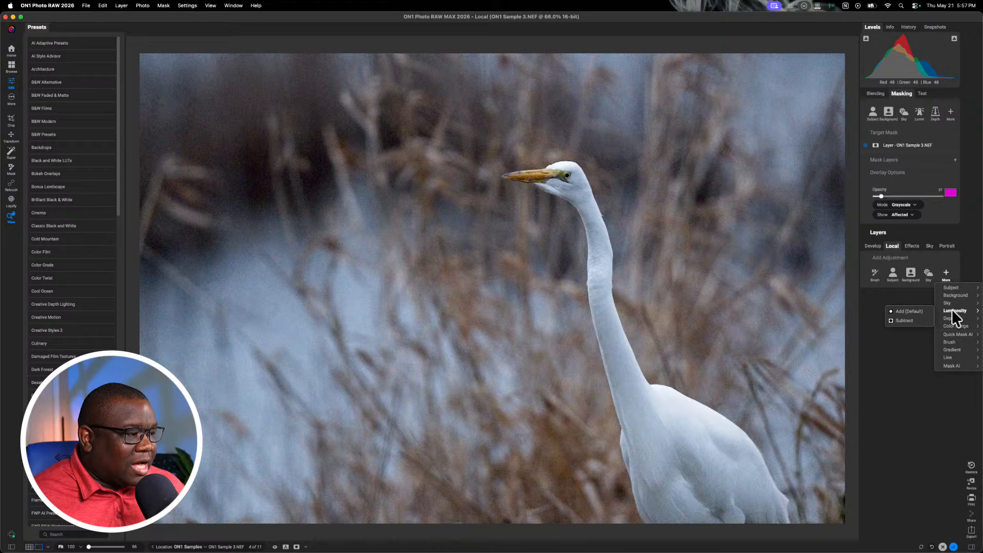
click(909, 312)
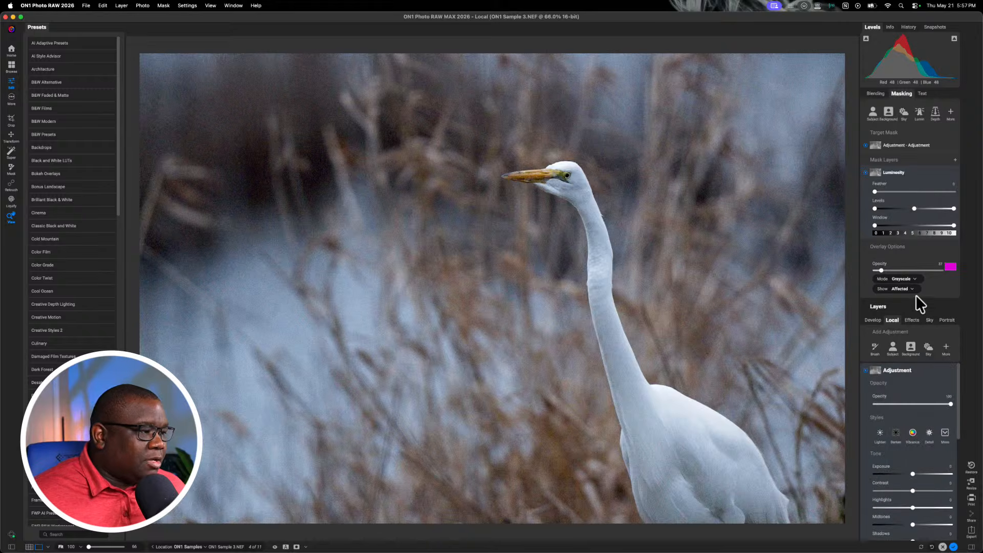
click(913, 279)
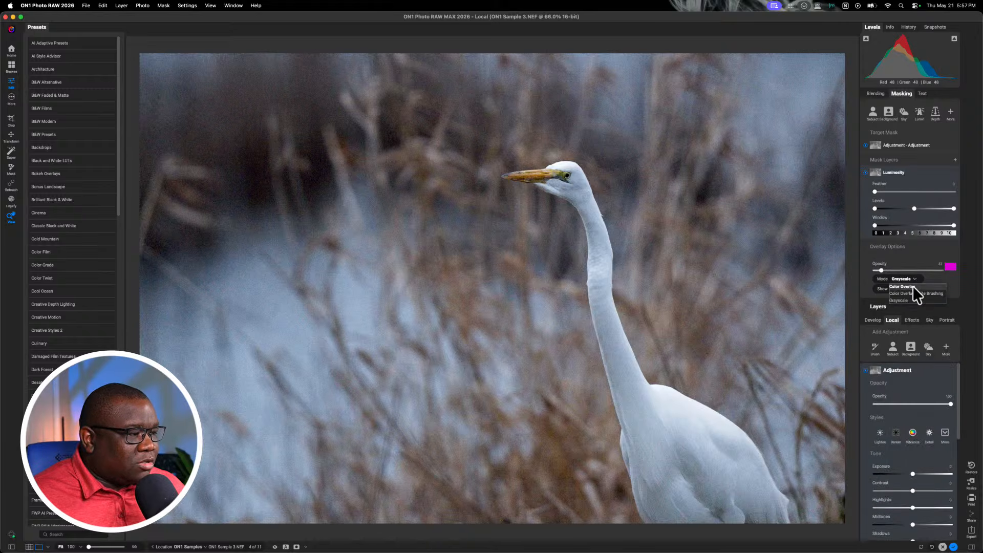
click(912, 286)
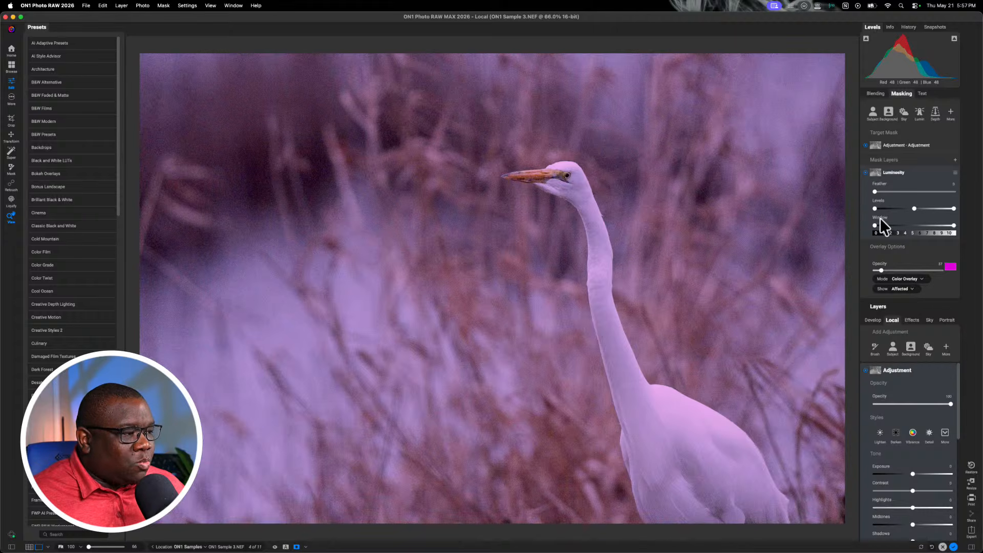
Limit the luminosity mask's Window to tones below about 3.5, strengthen the overlay opacity, and set Feather to about 76
drag(954, 226, 905, 230)
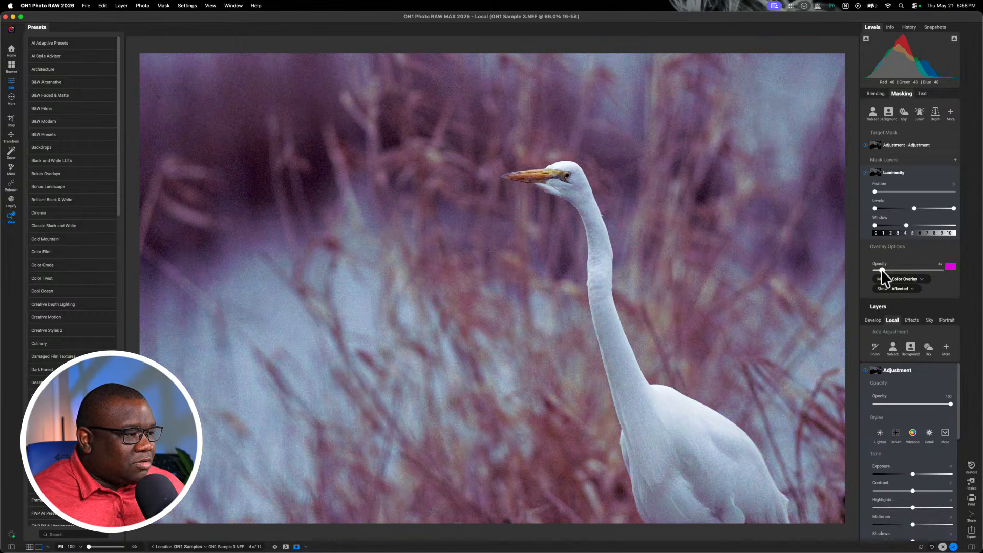
drag(881, 270, 923, 270)
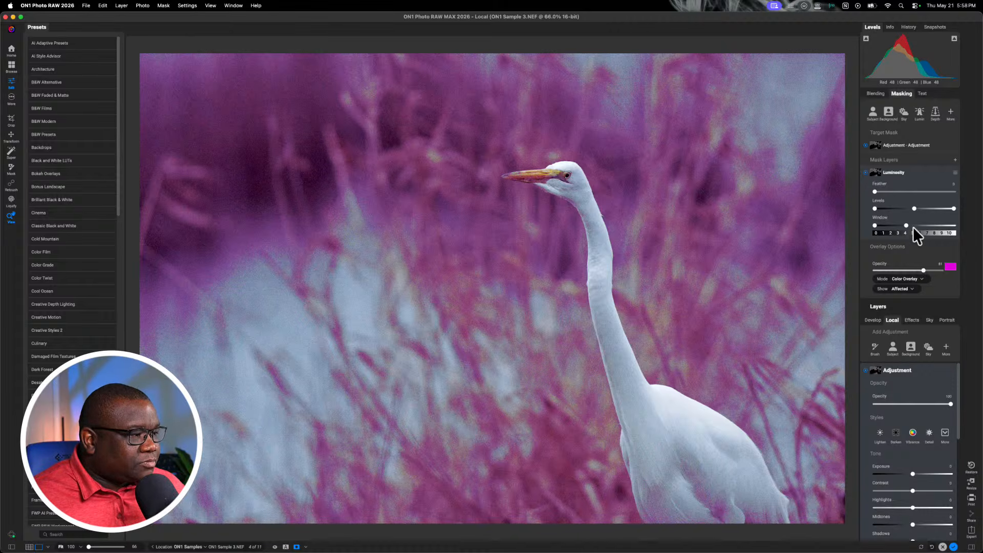
drag(905, 225, 901, 226)
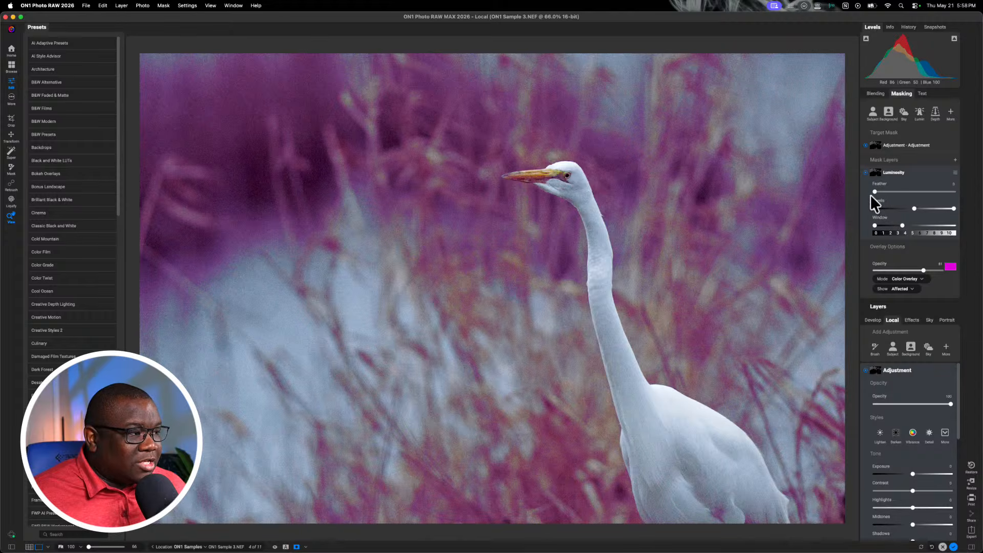
drag(874, 192, 937, 194)
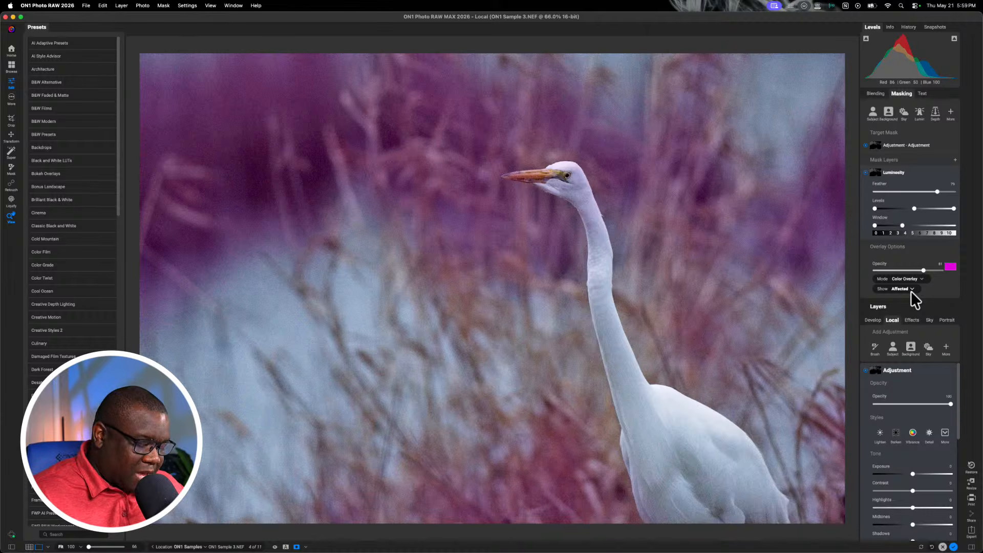
Hide the mask overlay, try raising the luminosity adjustment's Shadows, and lower them to -100
key(o)
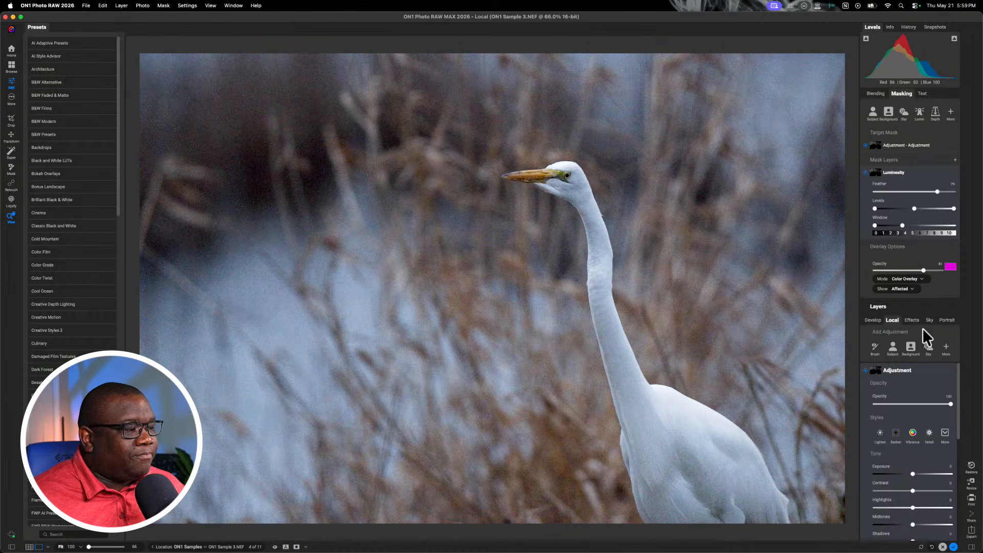
drag(958, 376, 934, 421)
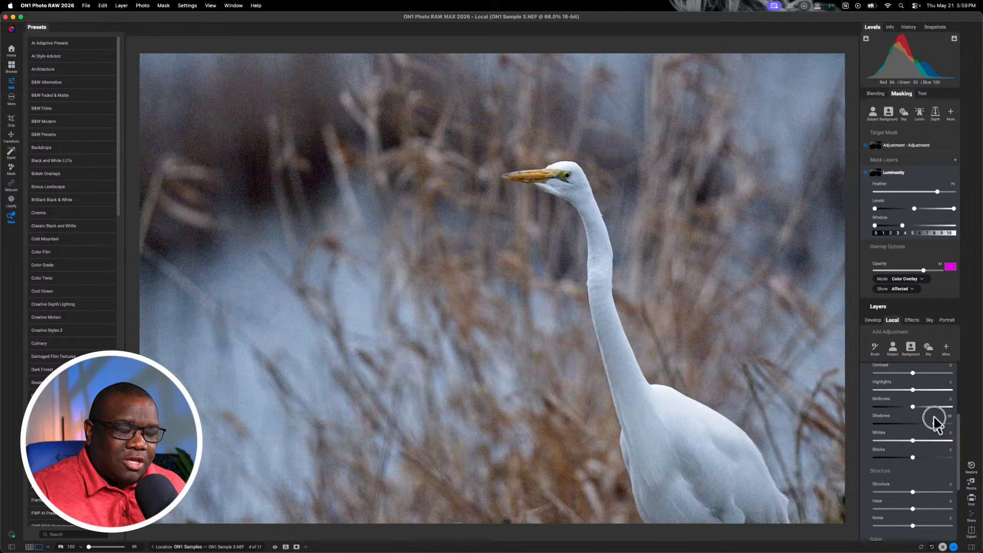
drag(934, 421, 865, 424)
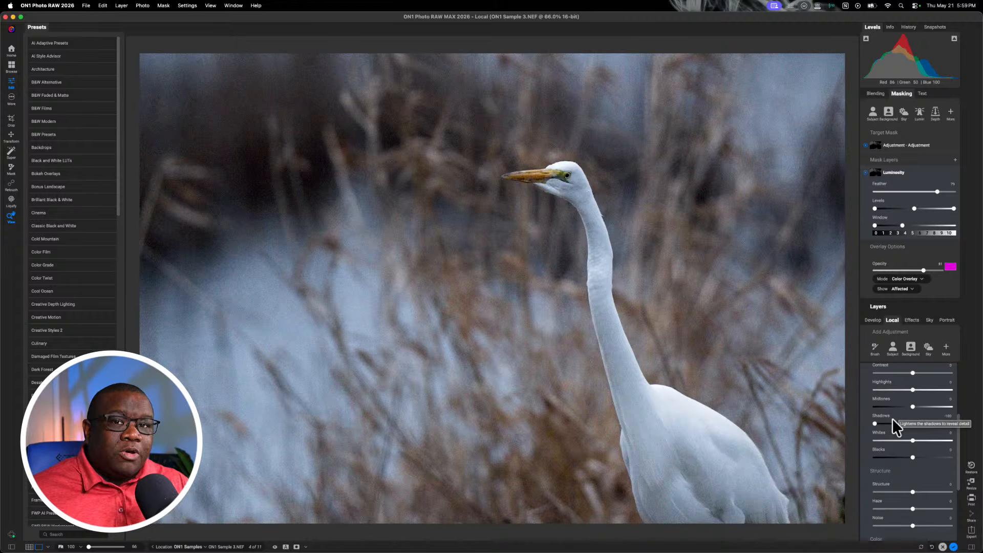